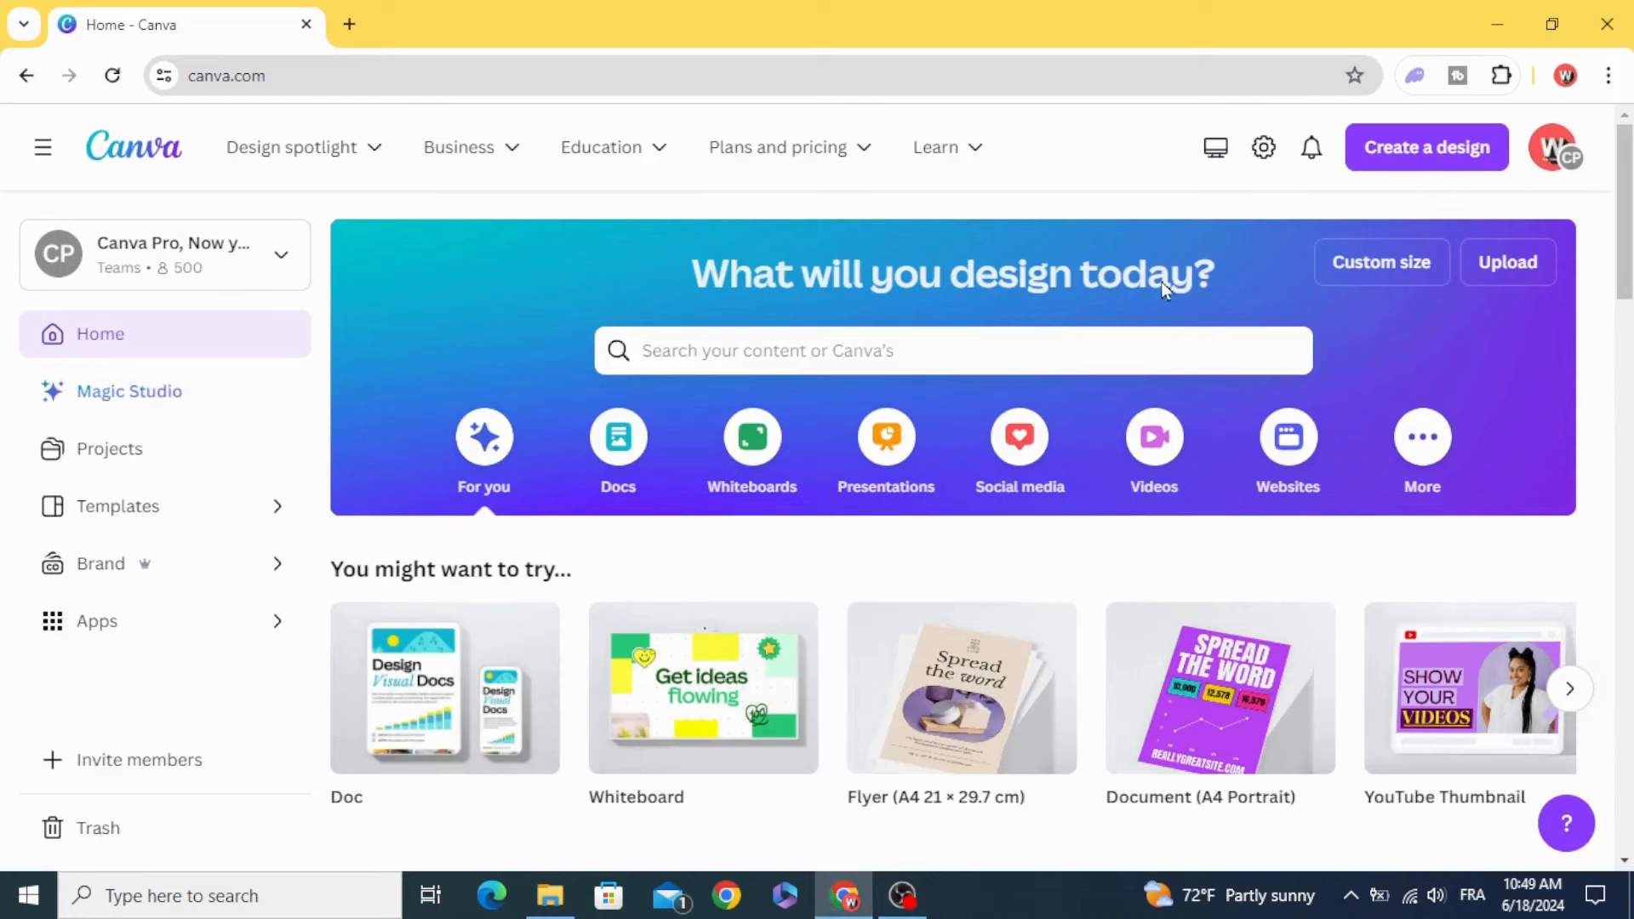
- Create a blank design of the type Flyer (A4 21 × 29.7 cm)
left_click(1447, 156)
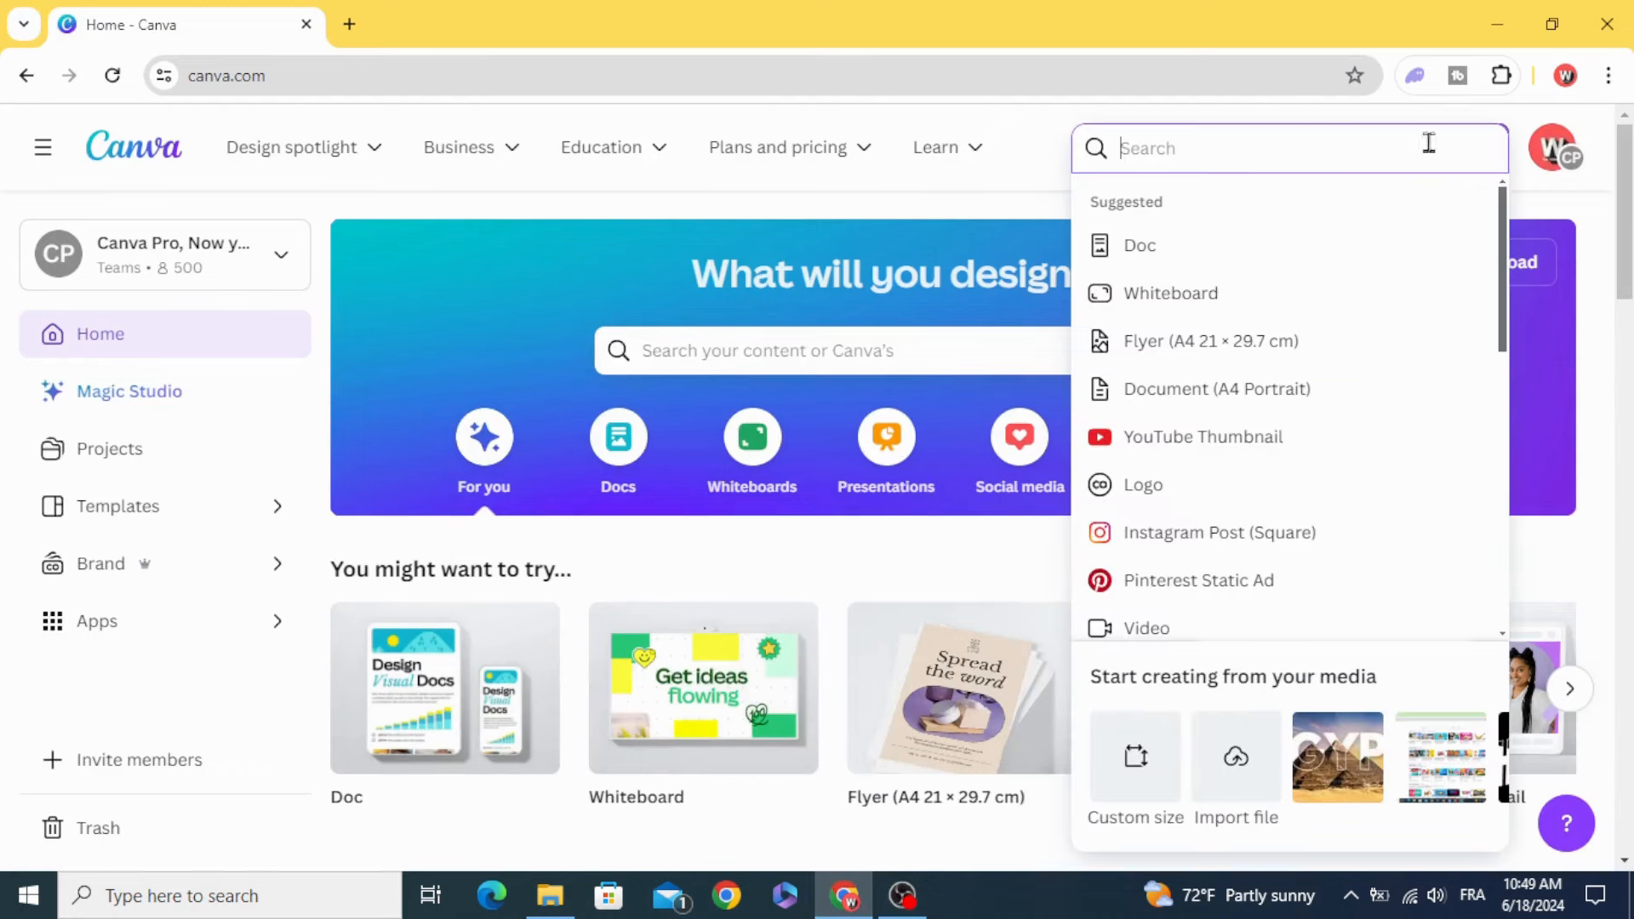
type("FL")
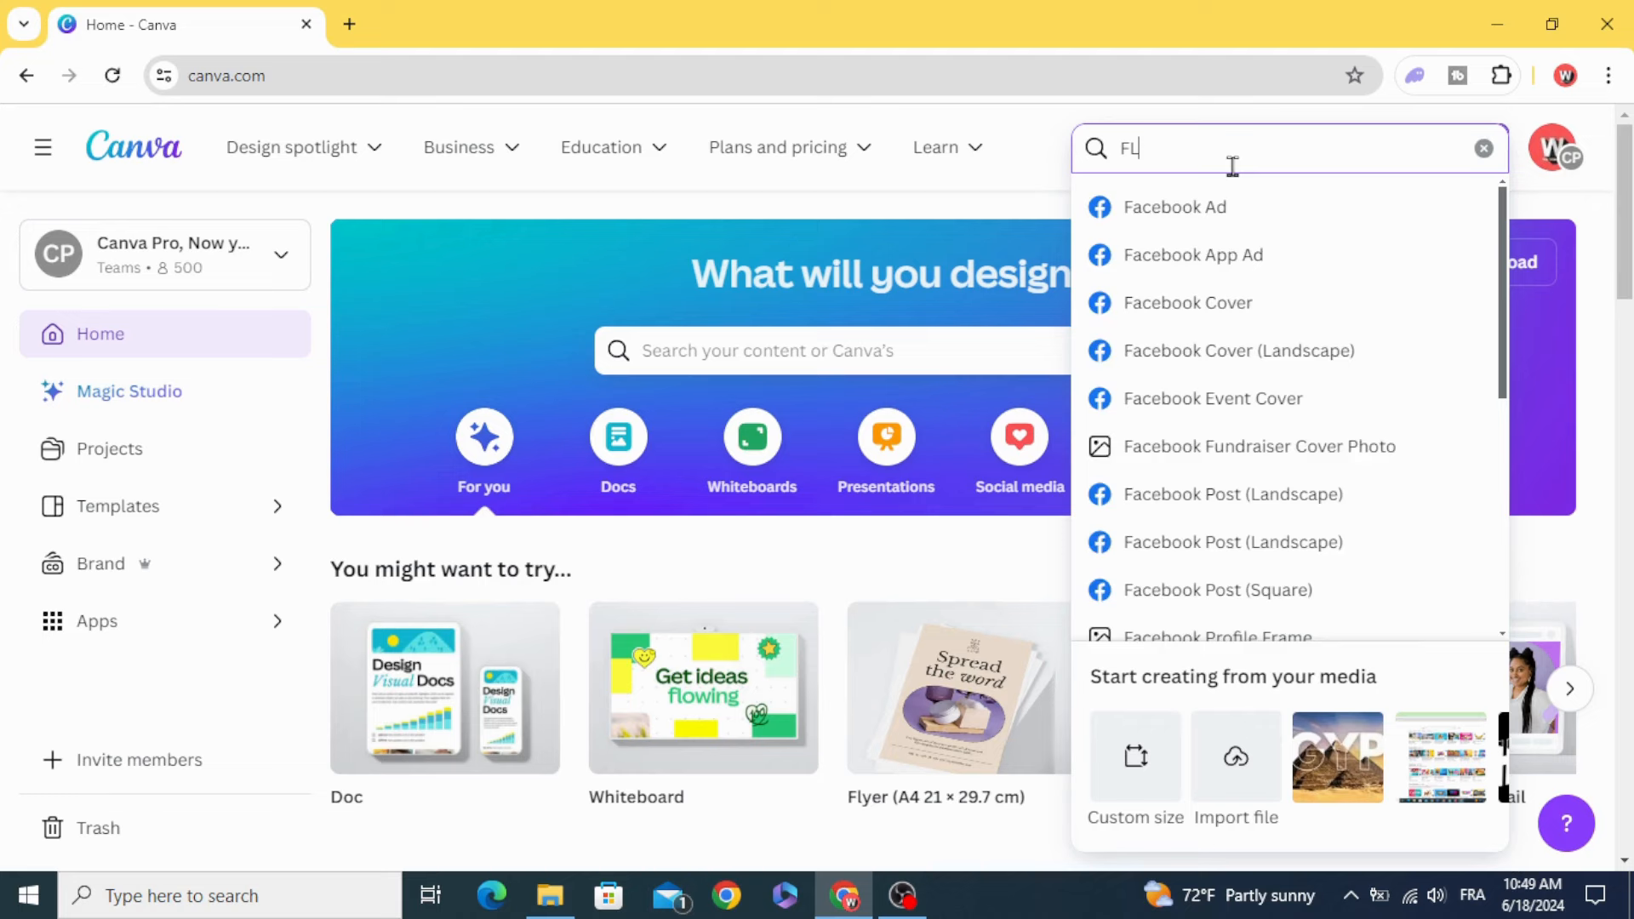
type("Y")
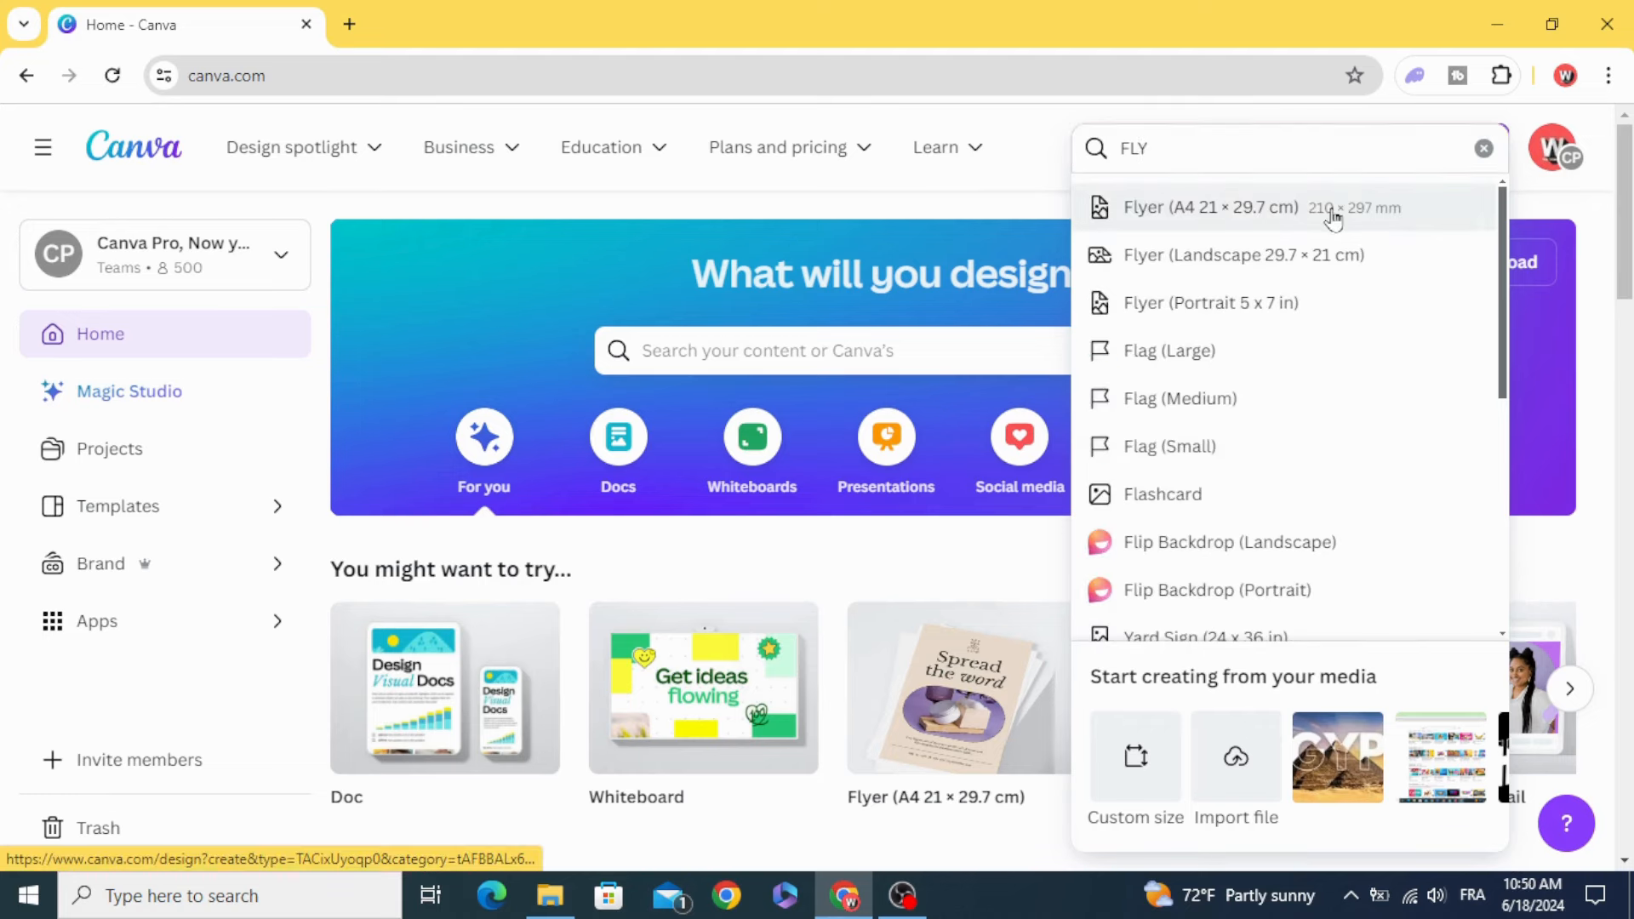
left_click(1333, 219)
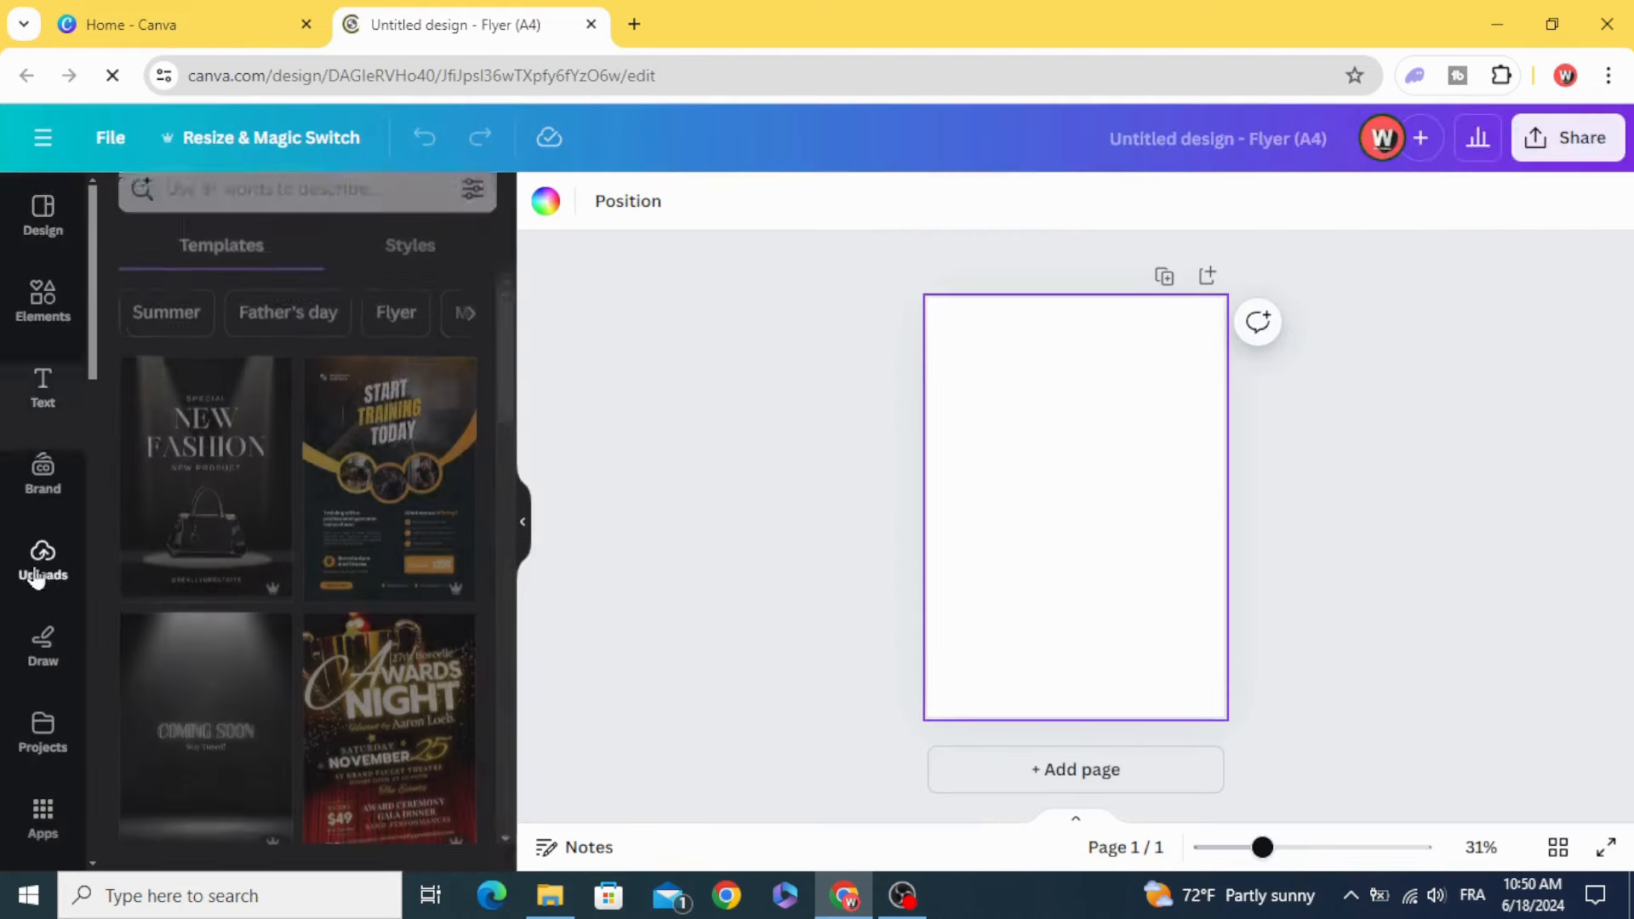
- Place the recently used photo of the cathedral at sunset on the blank flyer page
left_click(37, 579)
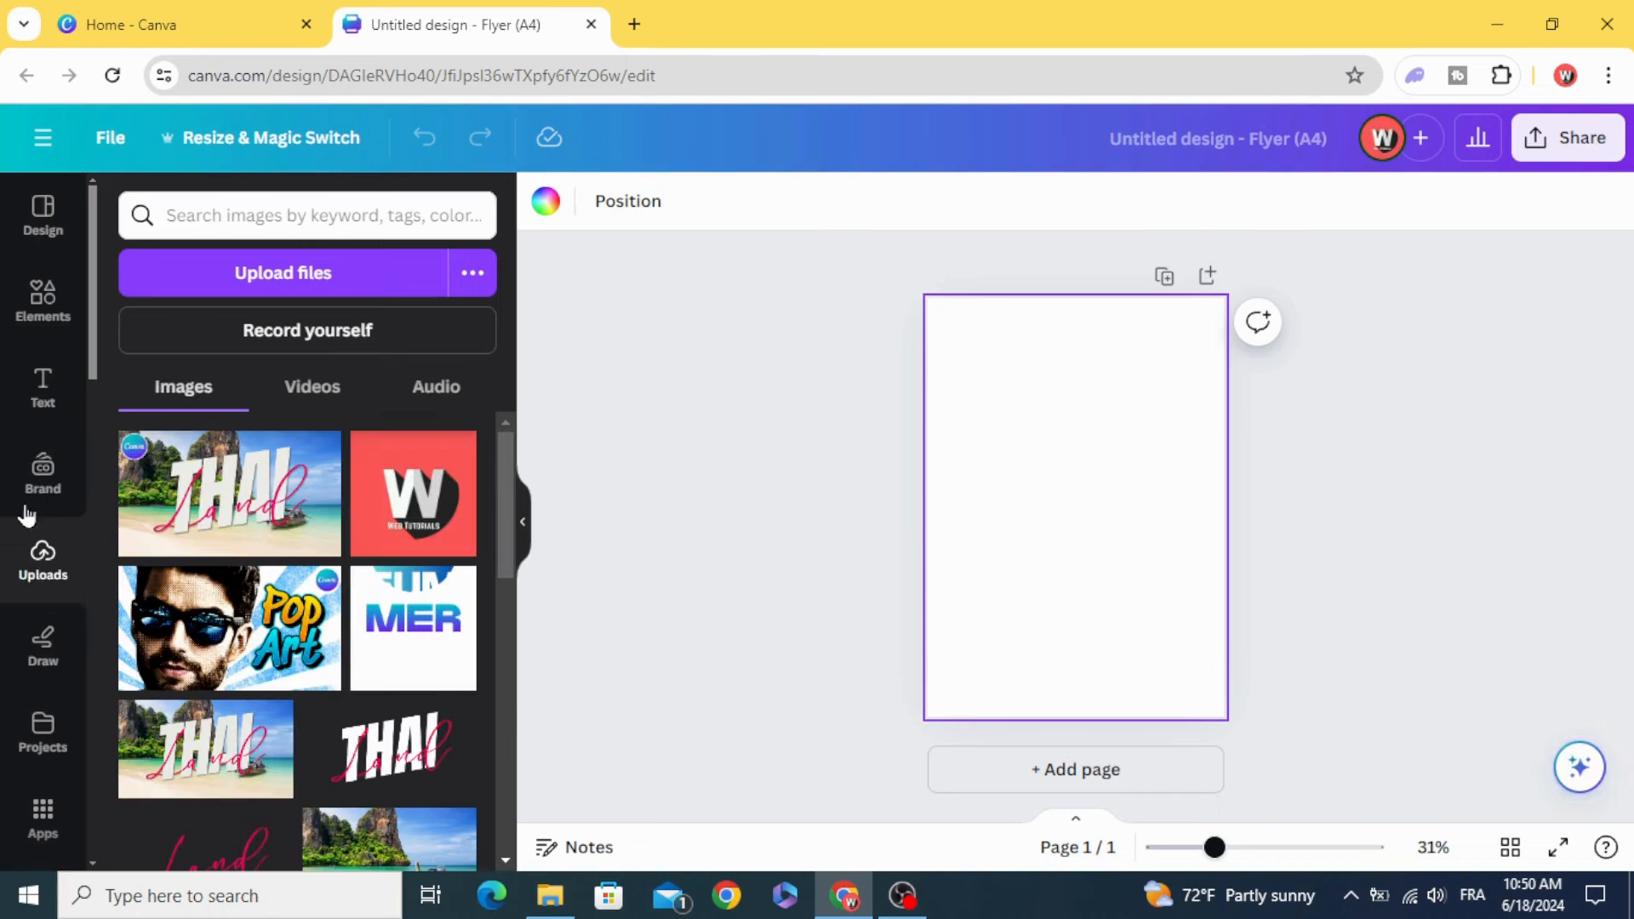
left_click(41, 302)
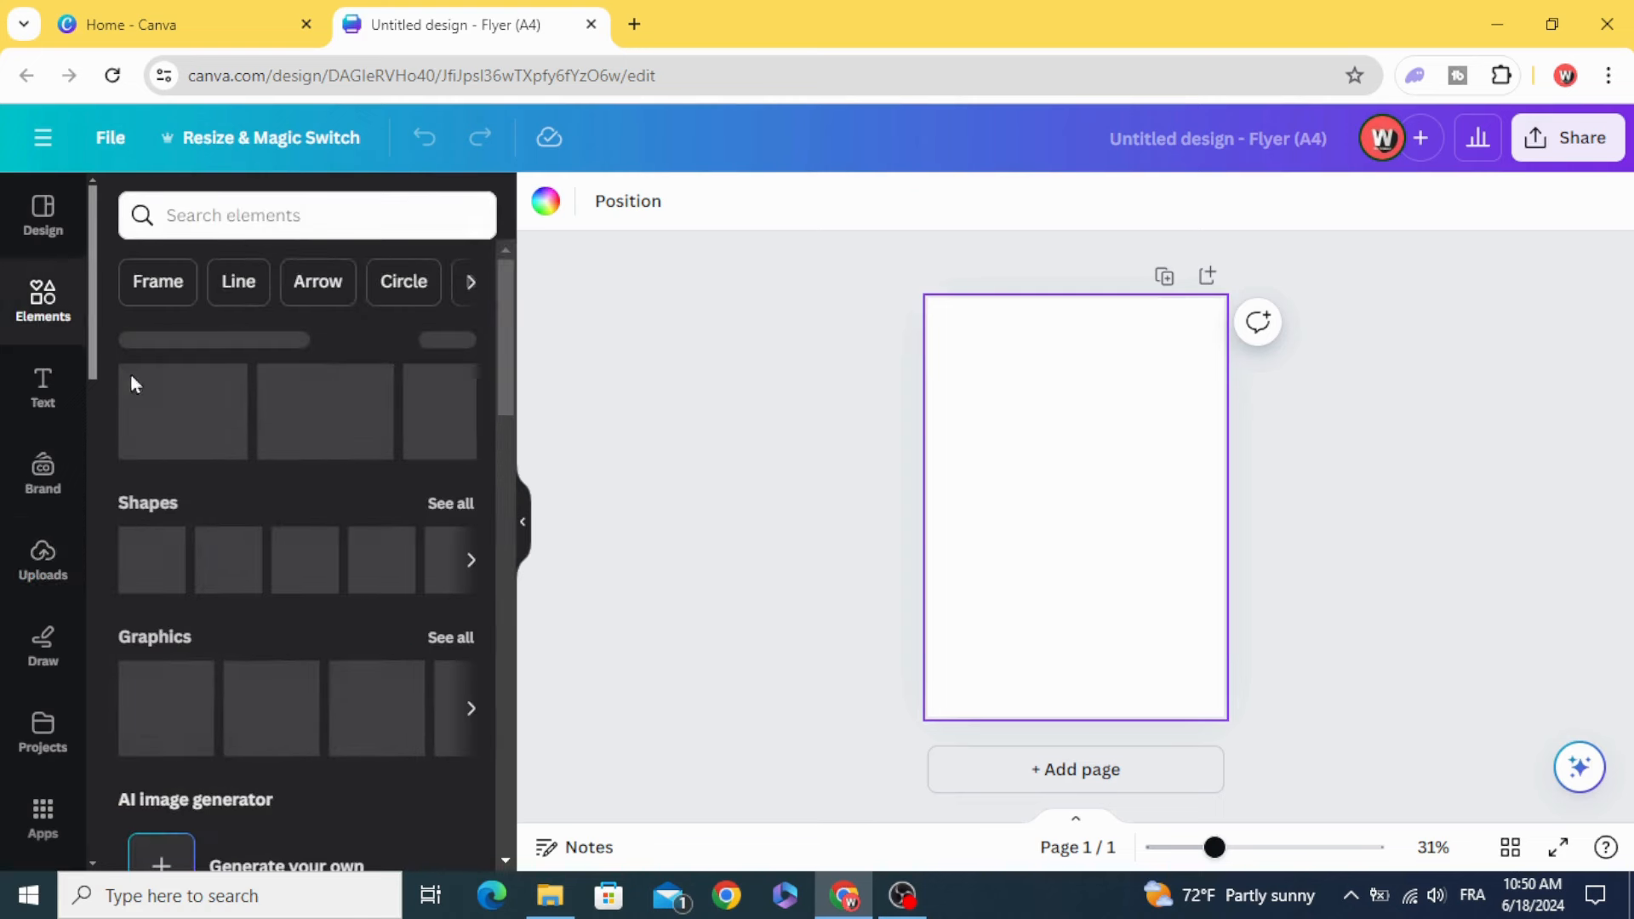
left_click_drag(193, 417, 1035, 447)
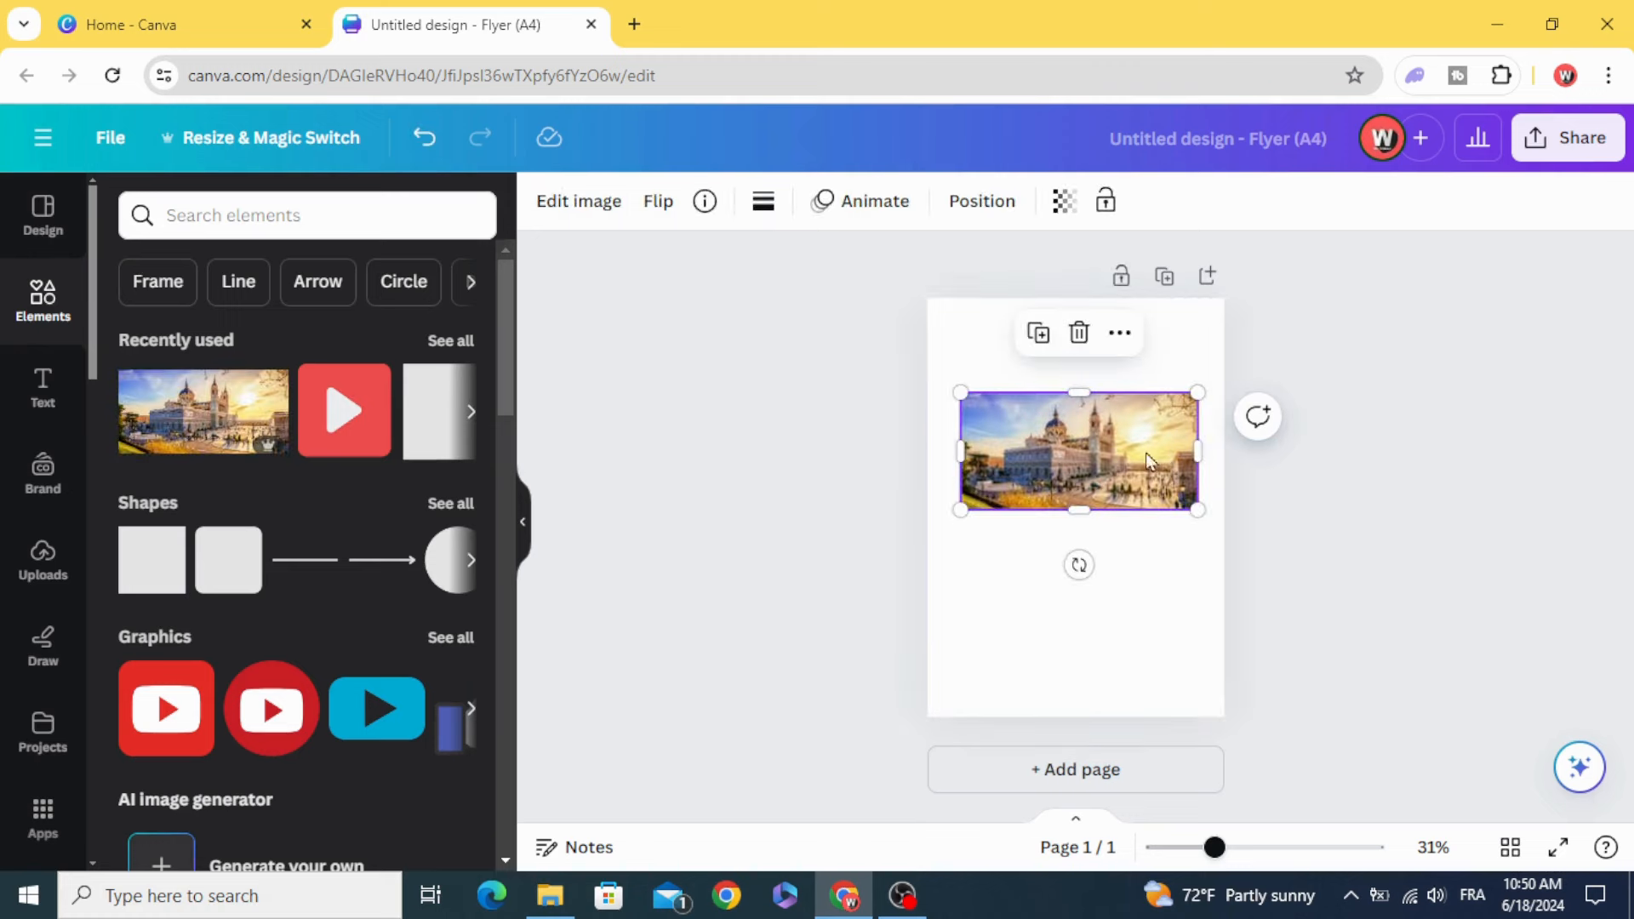
- Enlarge and center the cathedral photo so it covers the full page height, and remove its background
left_click_drag(960, 510, 588, 696)
left_click_drag(1197, 395, 1402, 298)
left_click_drag(1037, 515, 1107, 509)
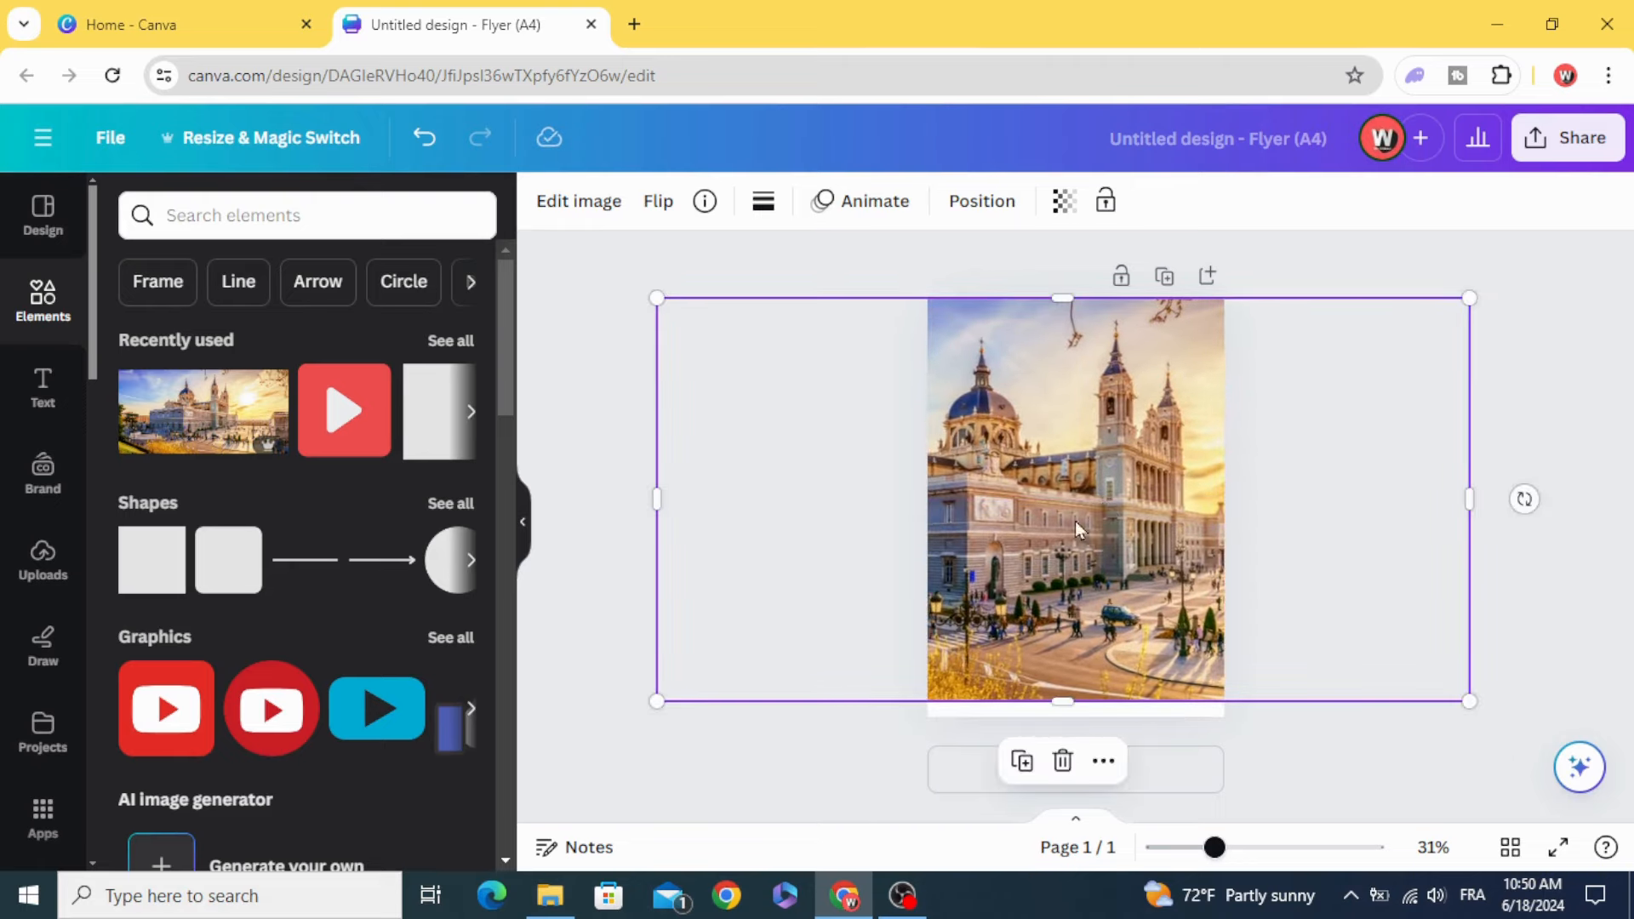
left_click_drag(657, 702, 624, 718)
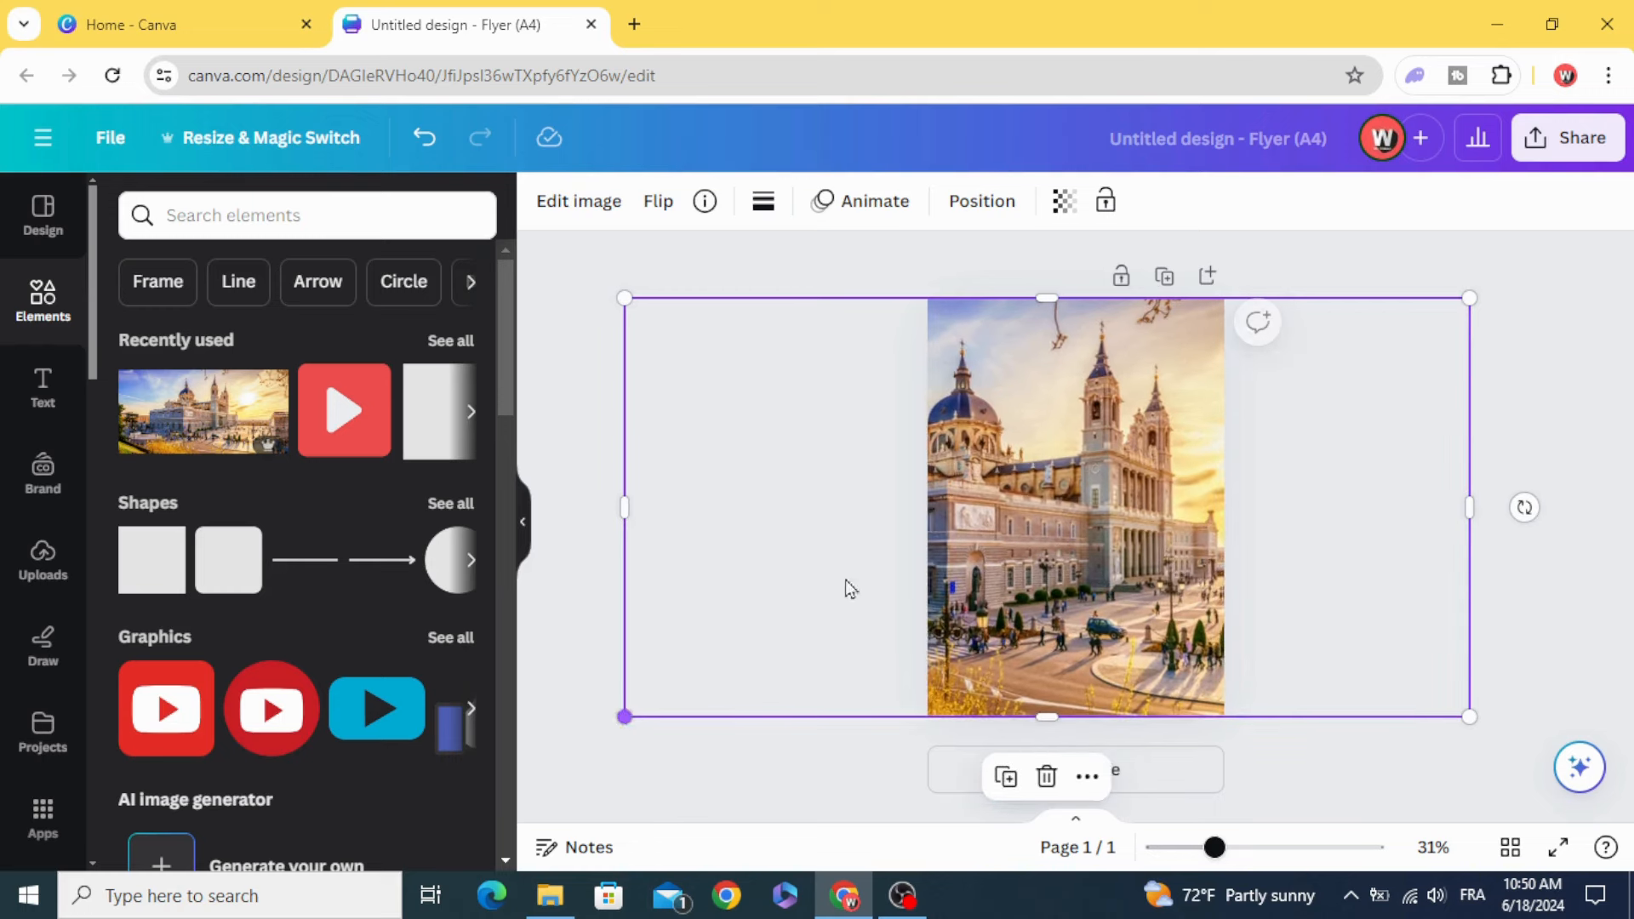
left_click_drag(975, 563, 1007, 571)
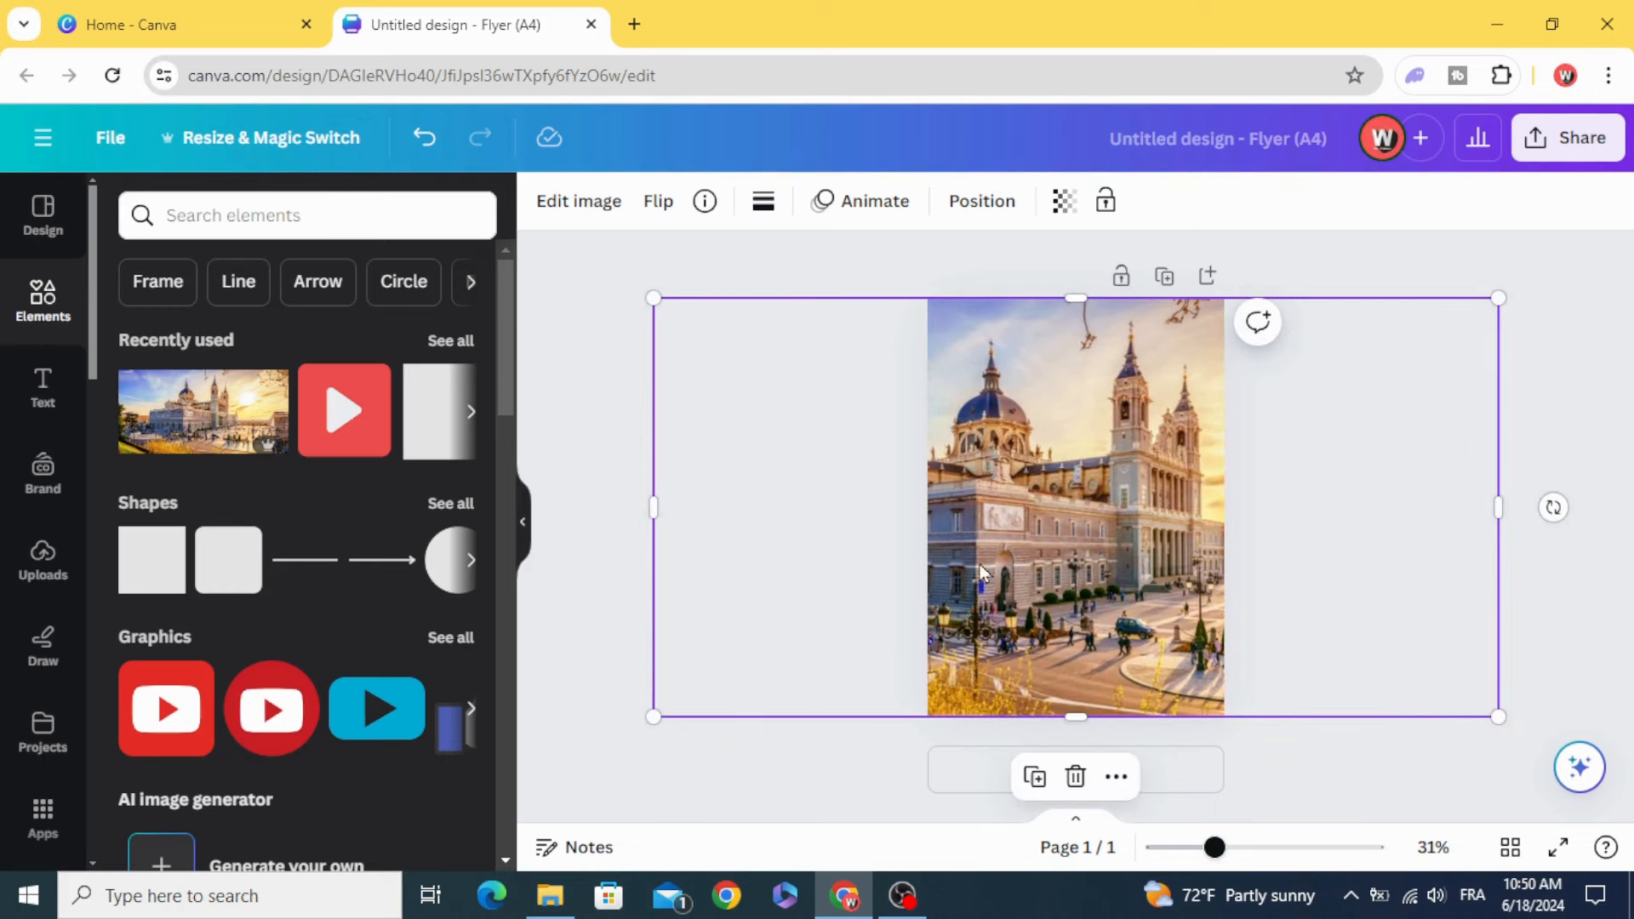
left_click(577, 202)
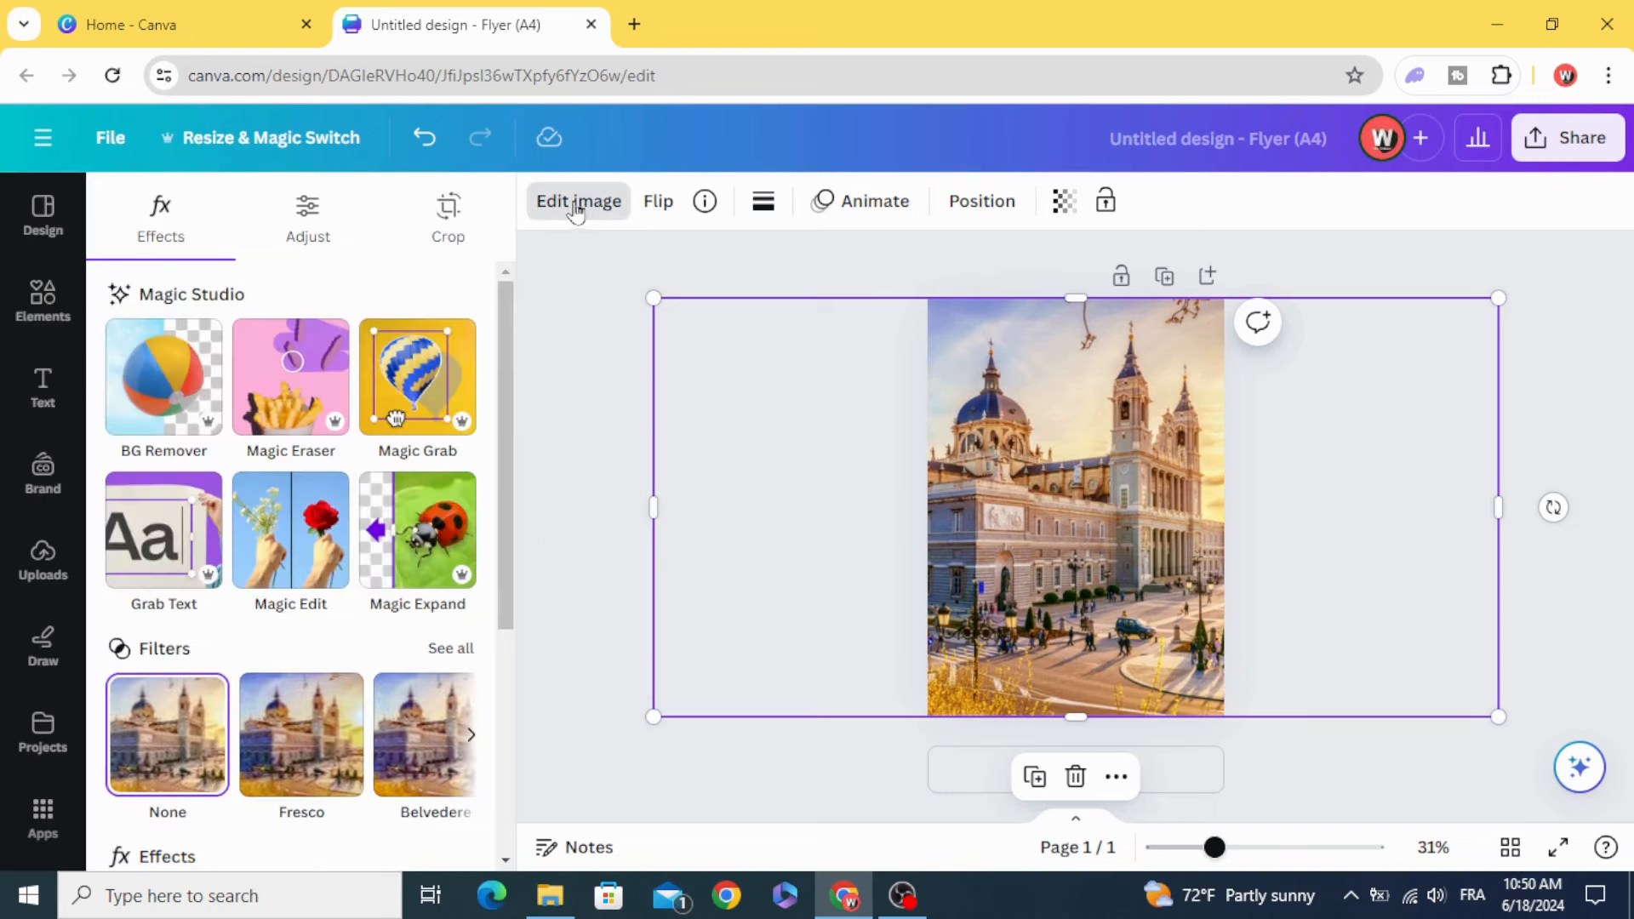
left_click(164, 389)
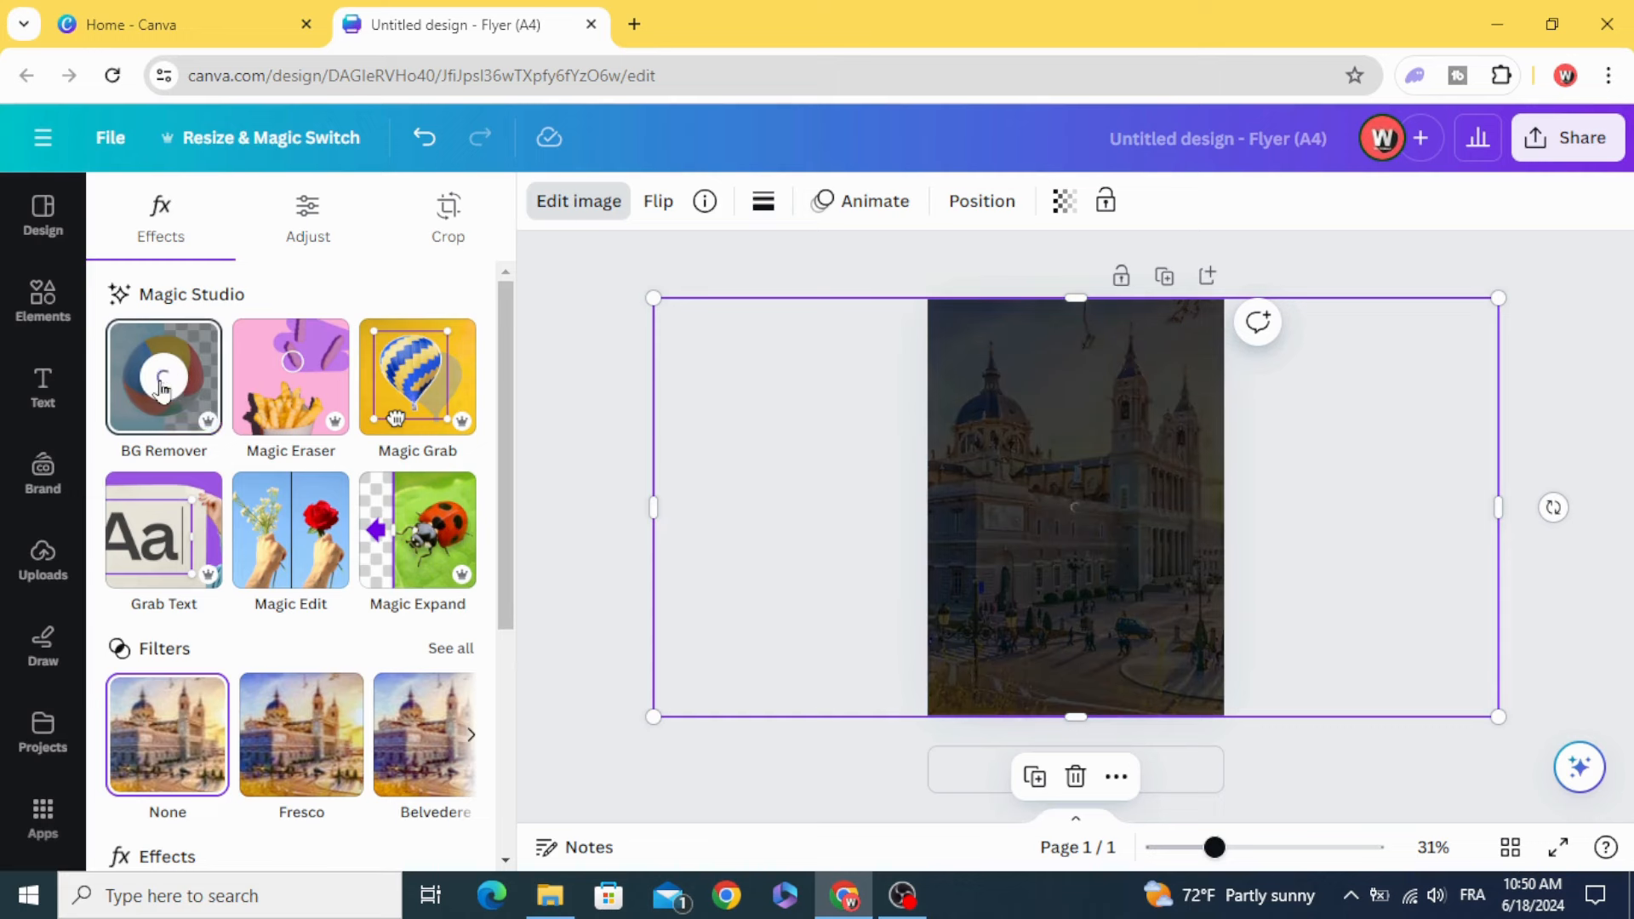
- Search the elements for watercolor, limit the results to photos and filter them by yellow
left_click(32, 302)
left_click(221, 223)
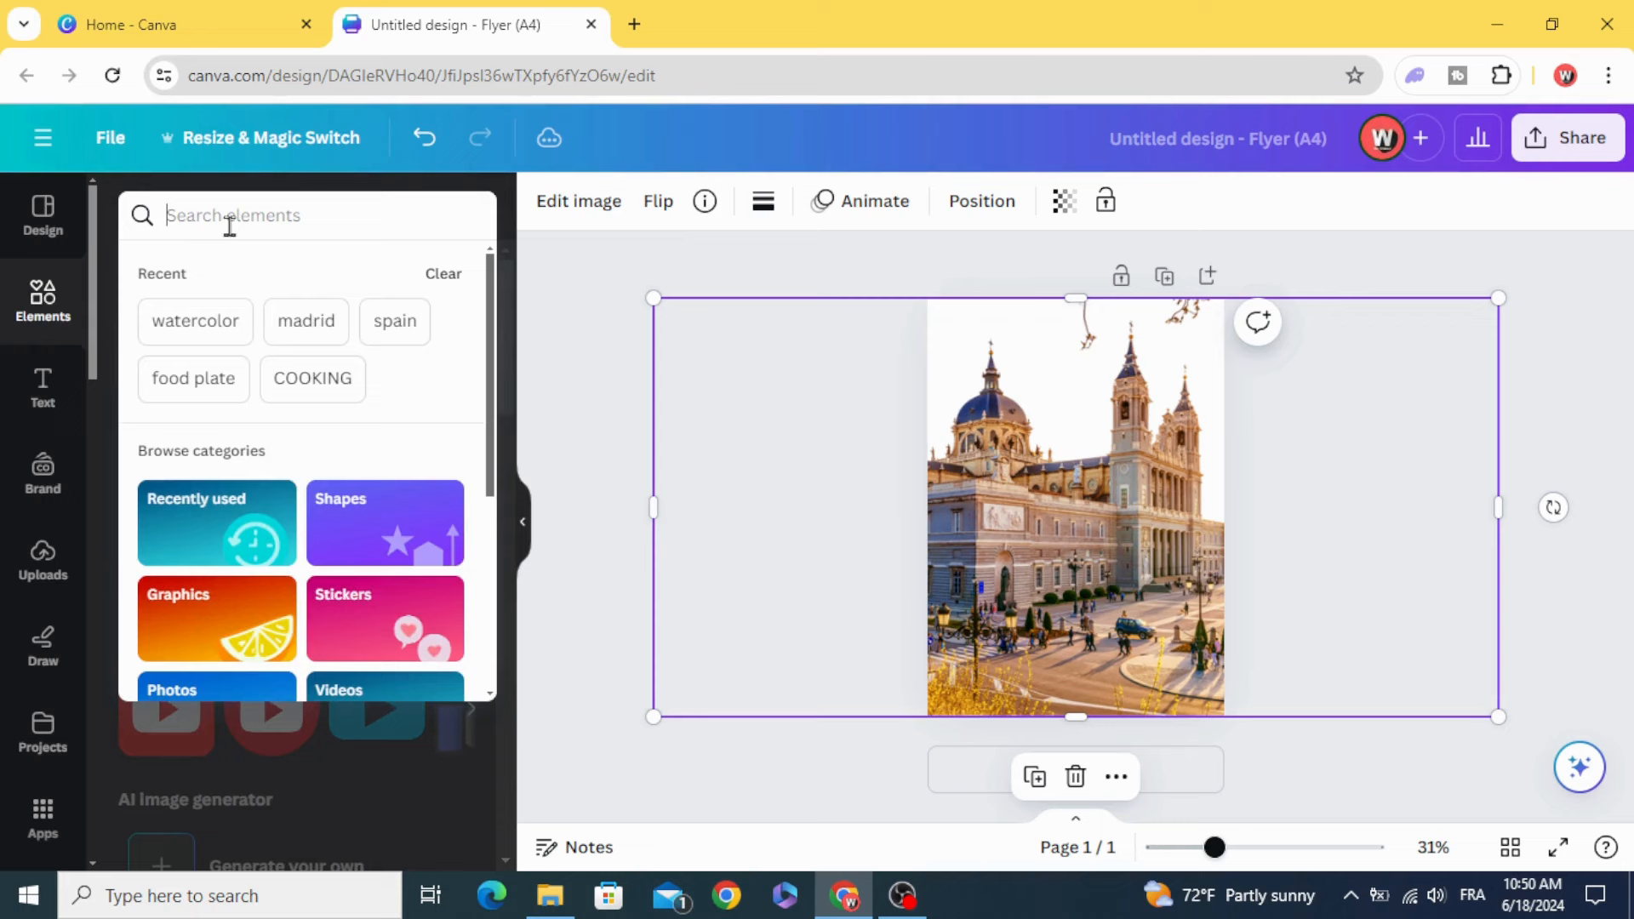
type("WATER")
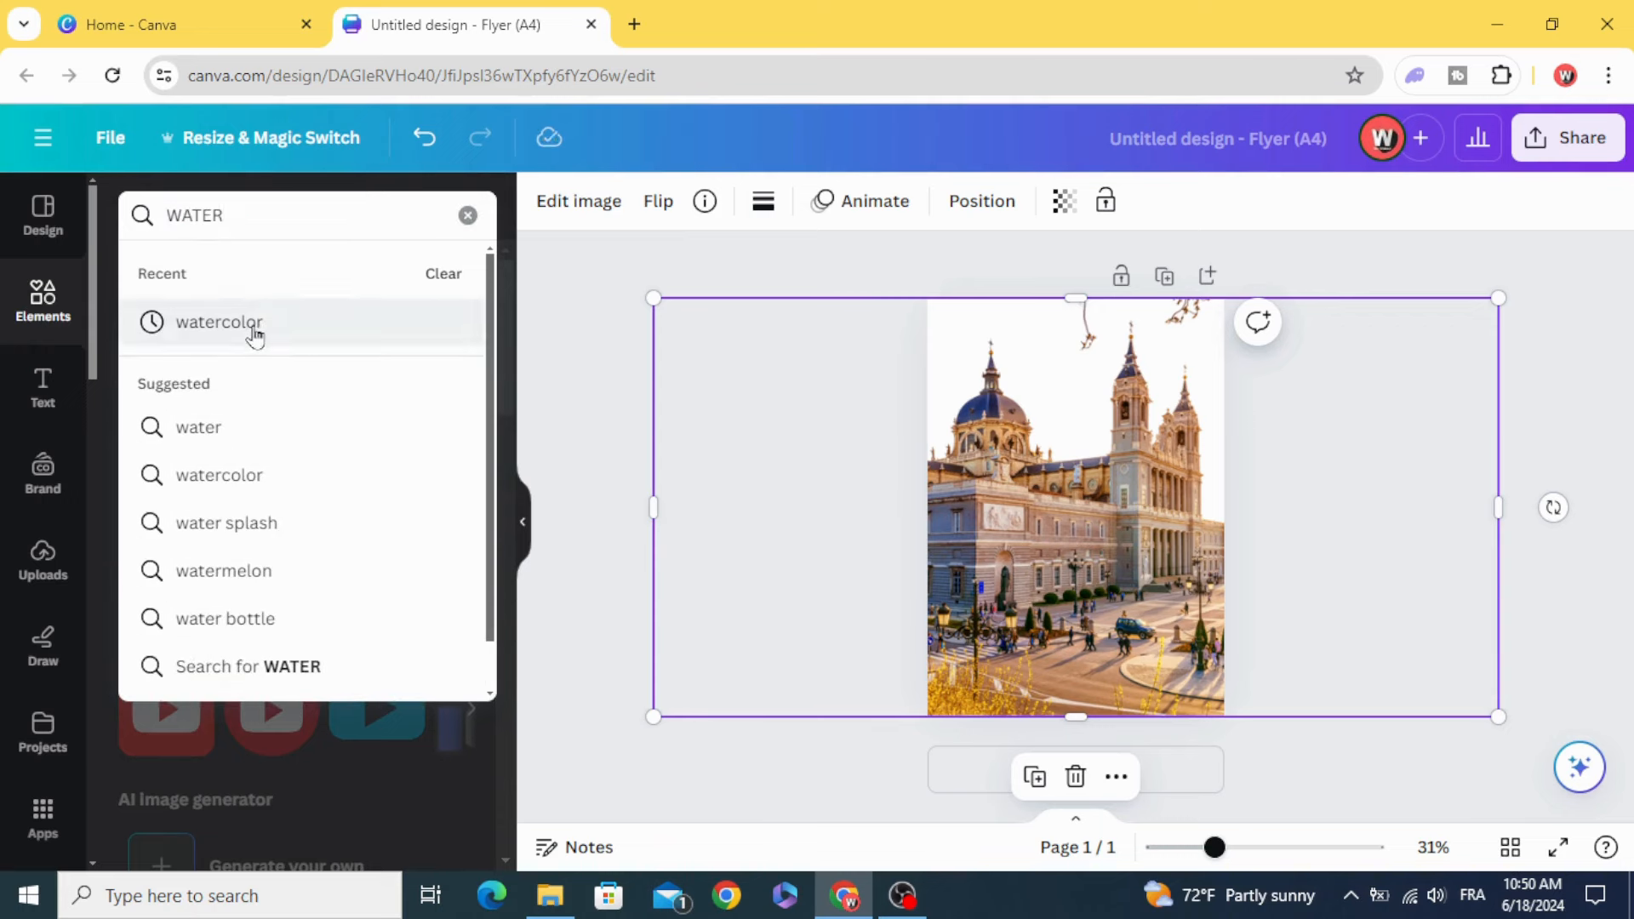
left_click(254, 334)
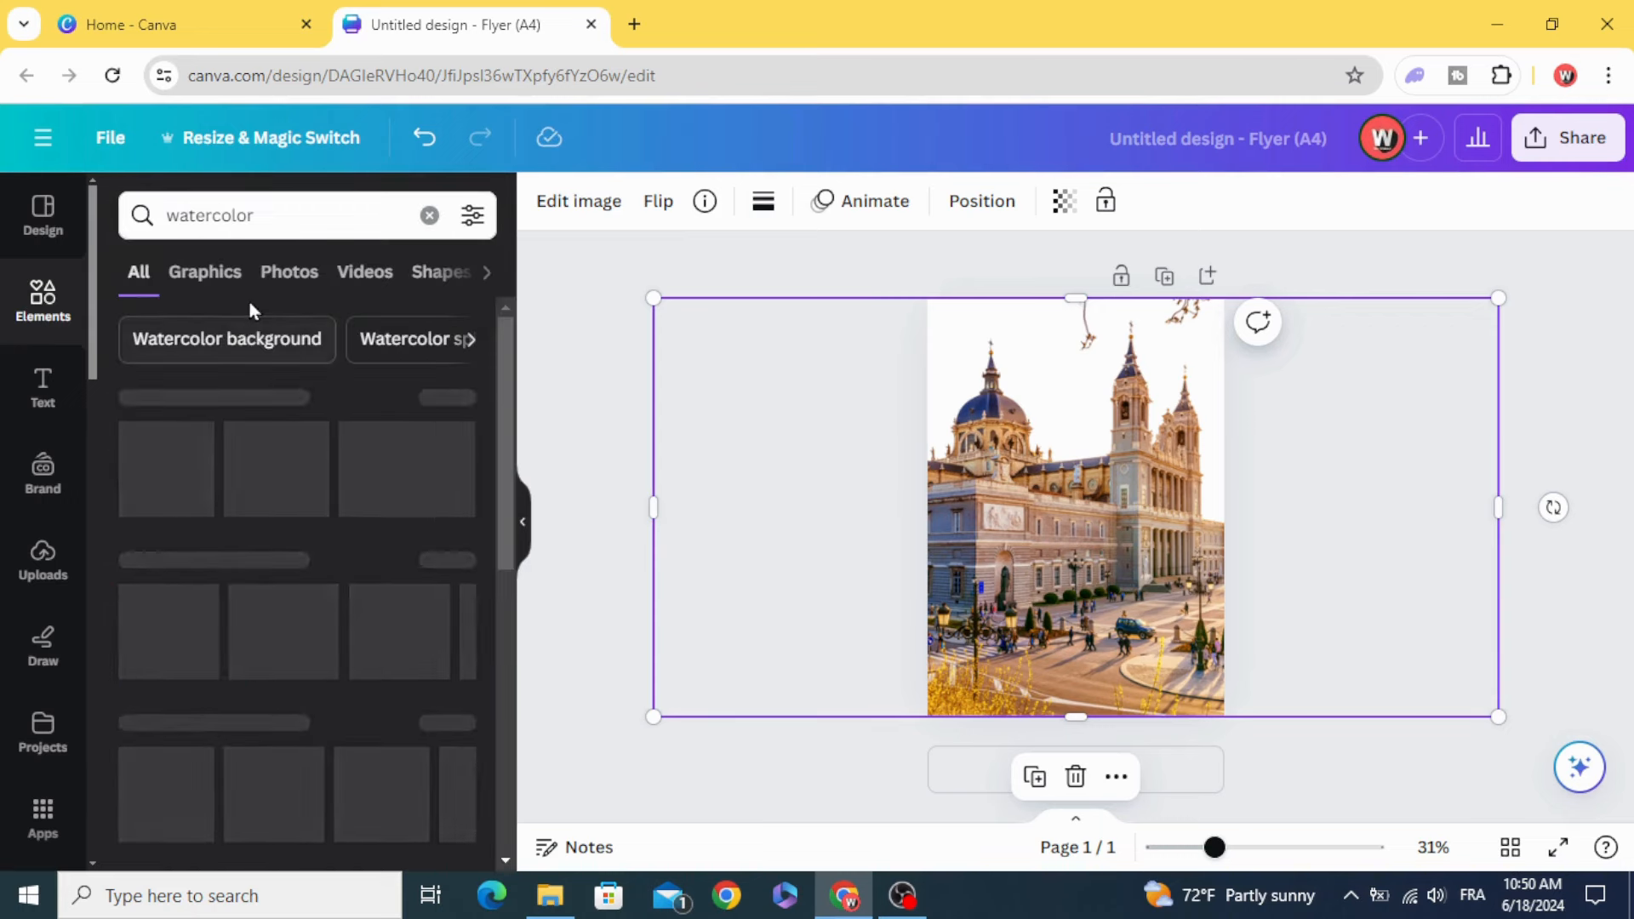
left_click(285, 276)
scroll(281, 601, "down", 10)
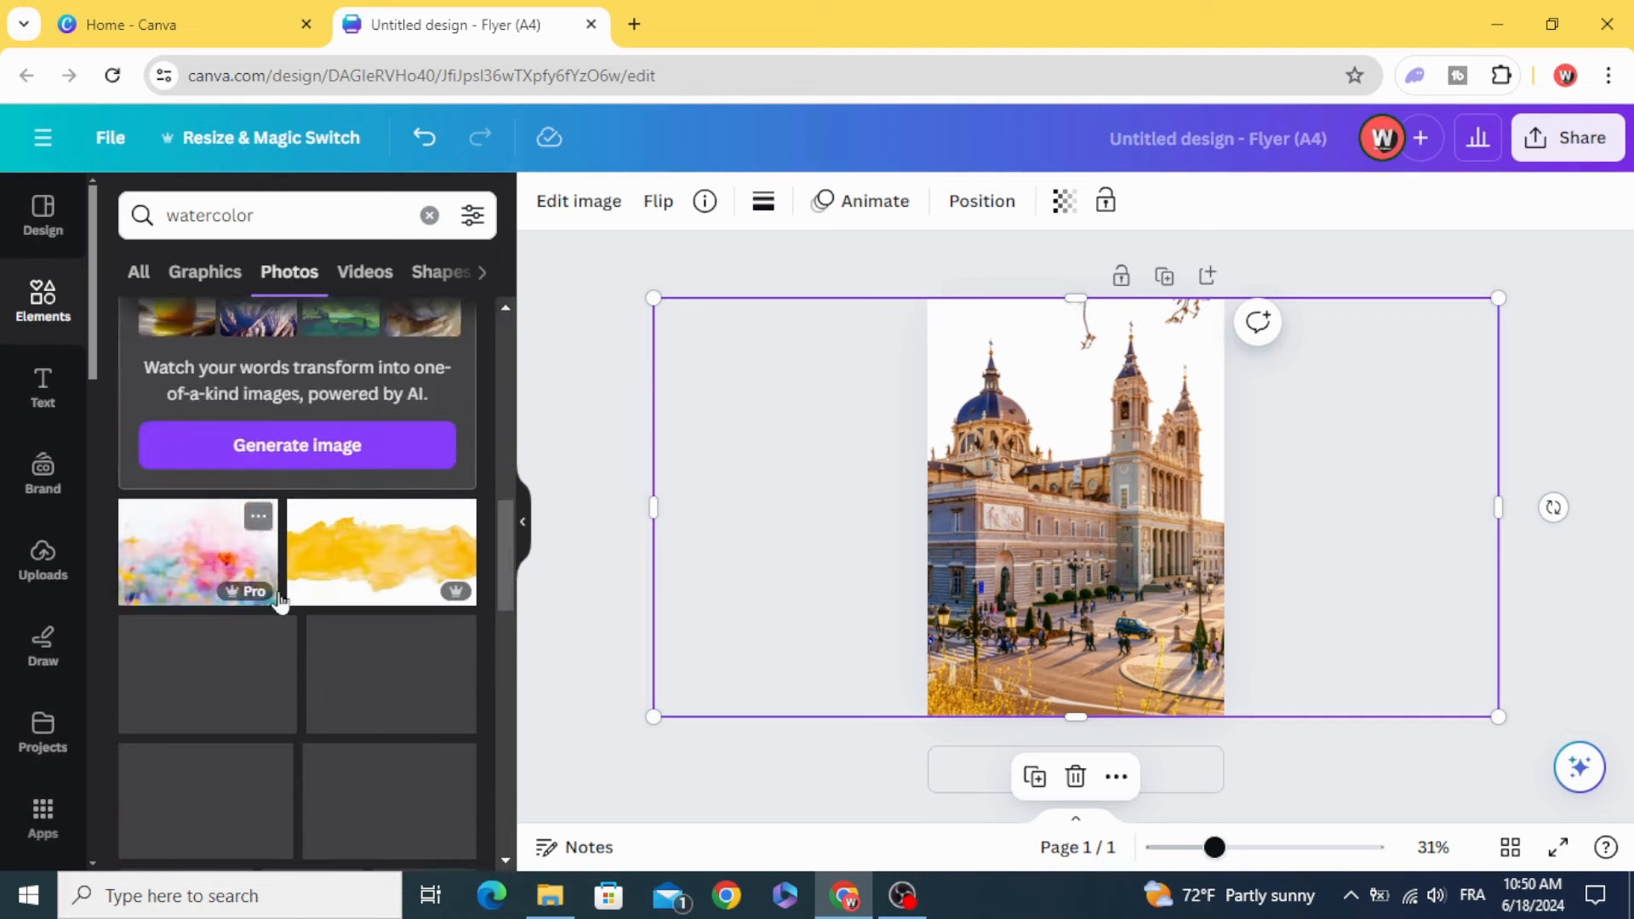
scroll(282, 605, "up", 8)
scroll(303, 611, "up", 3)
left_click(472, 216)
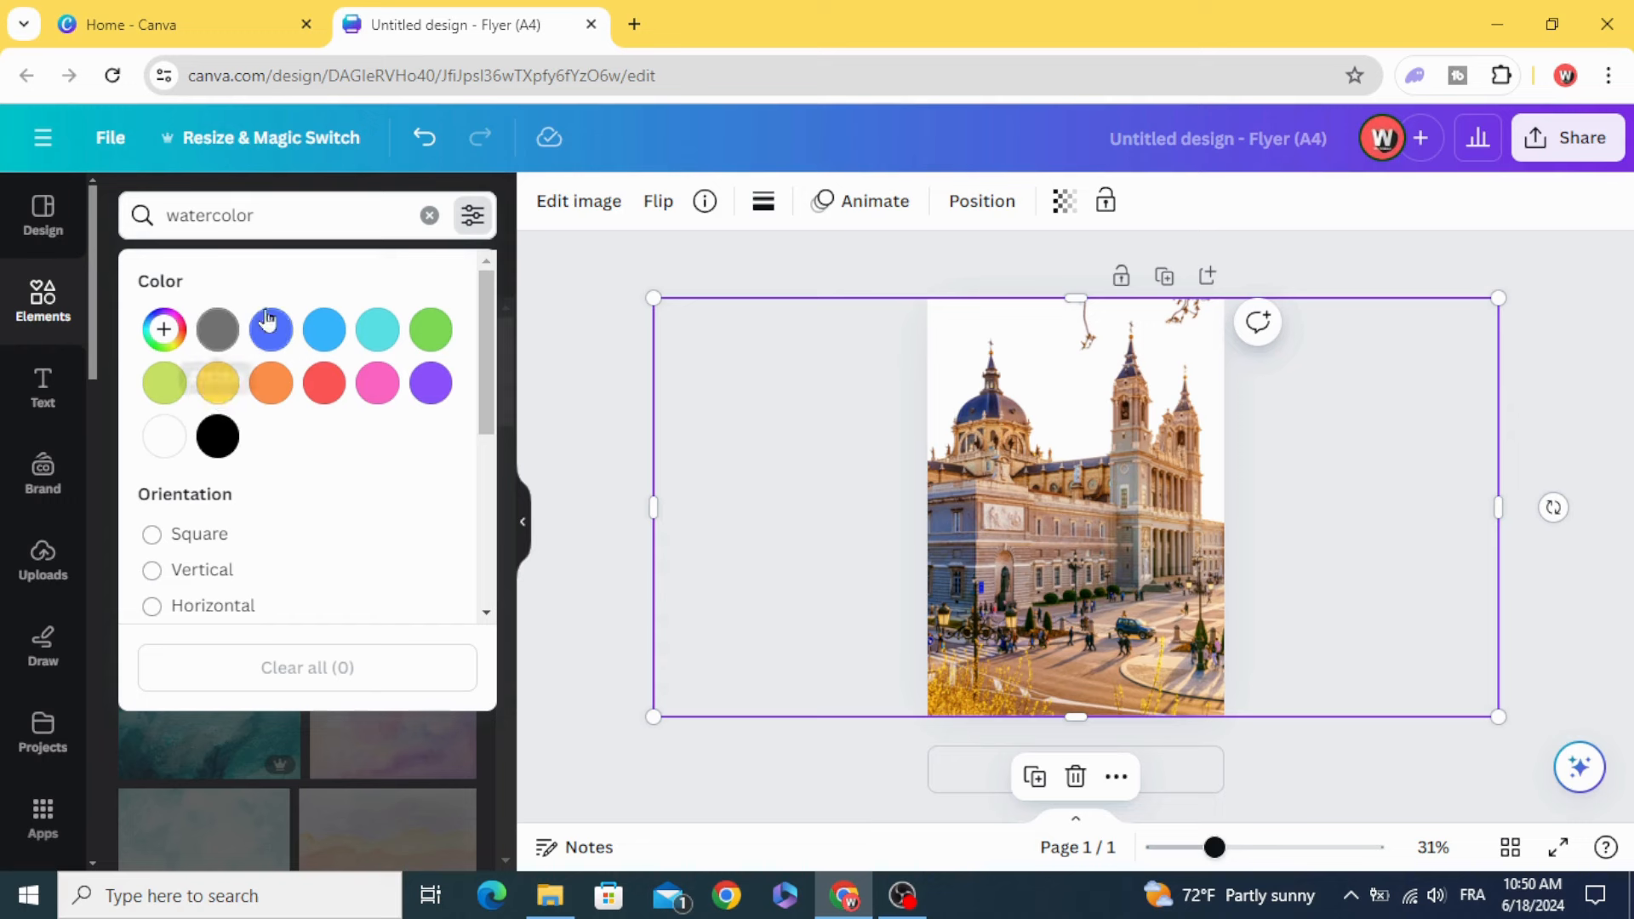
left_click(225, 385)
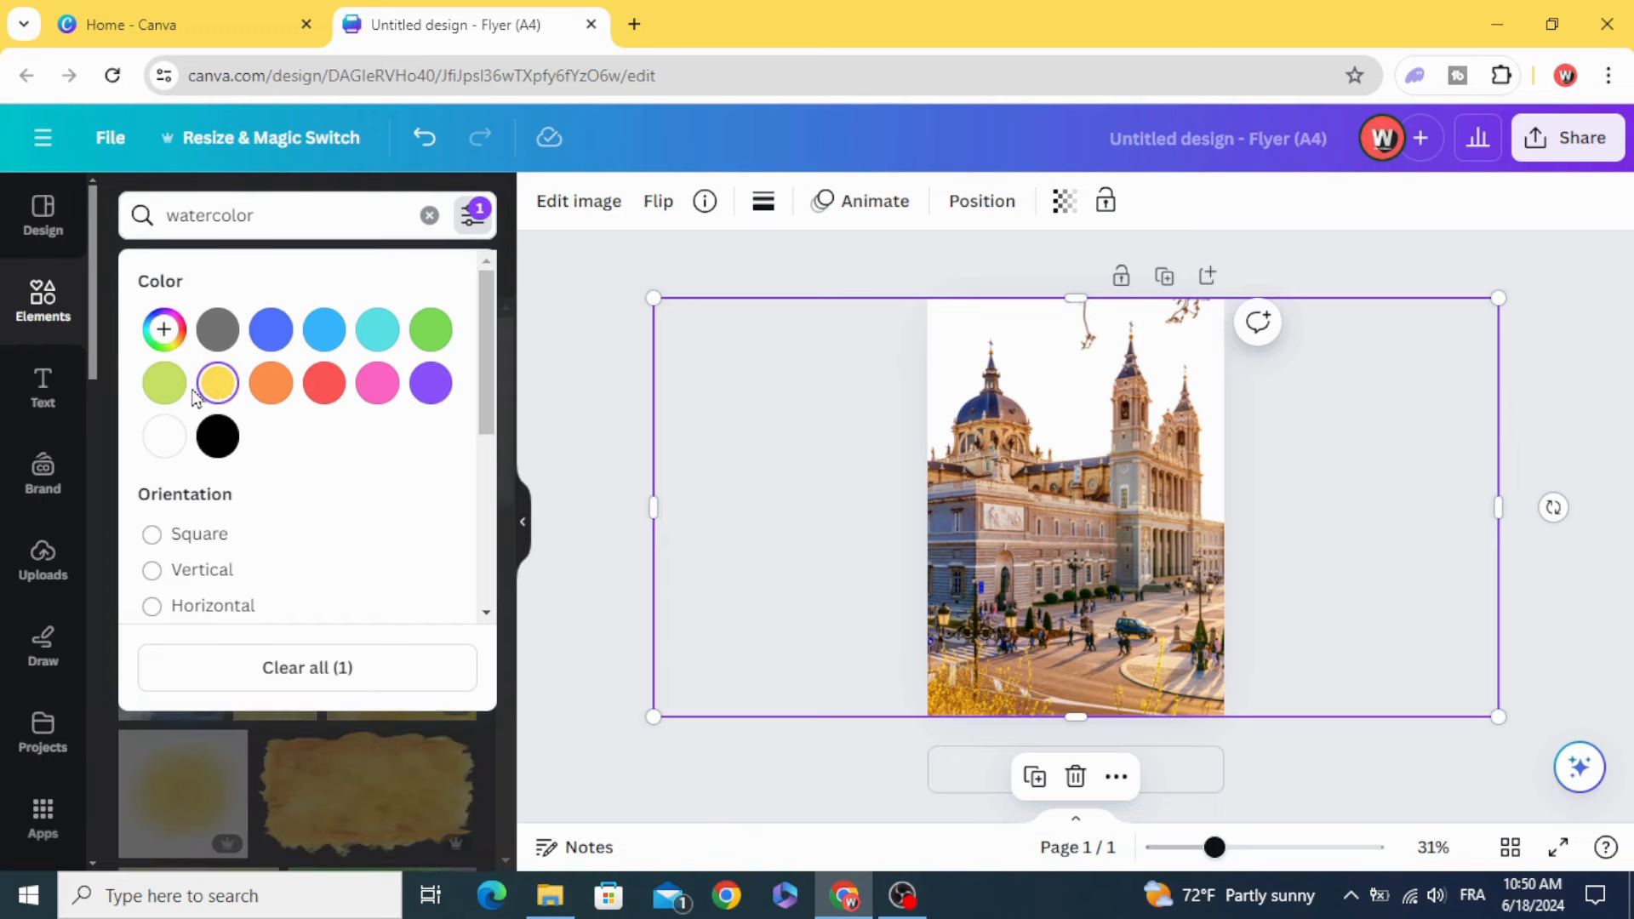
left_click(472, 216)
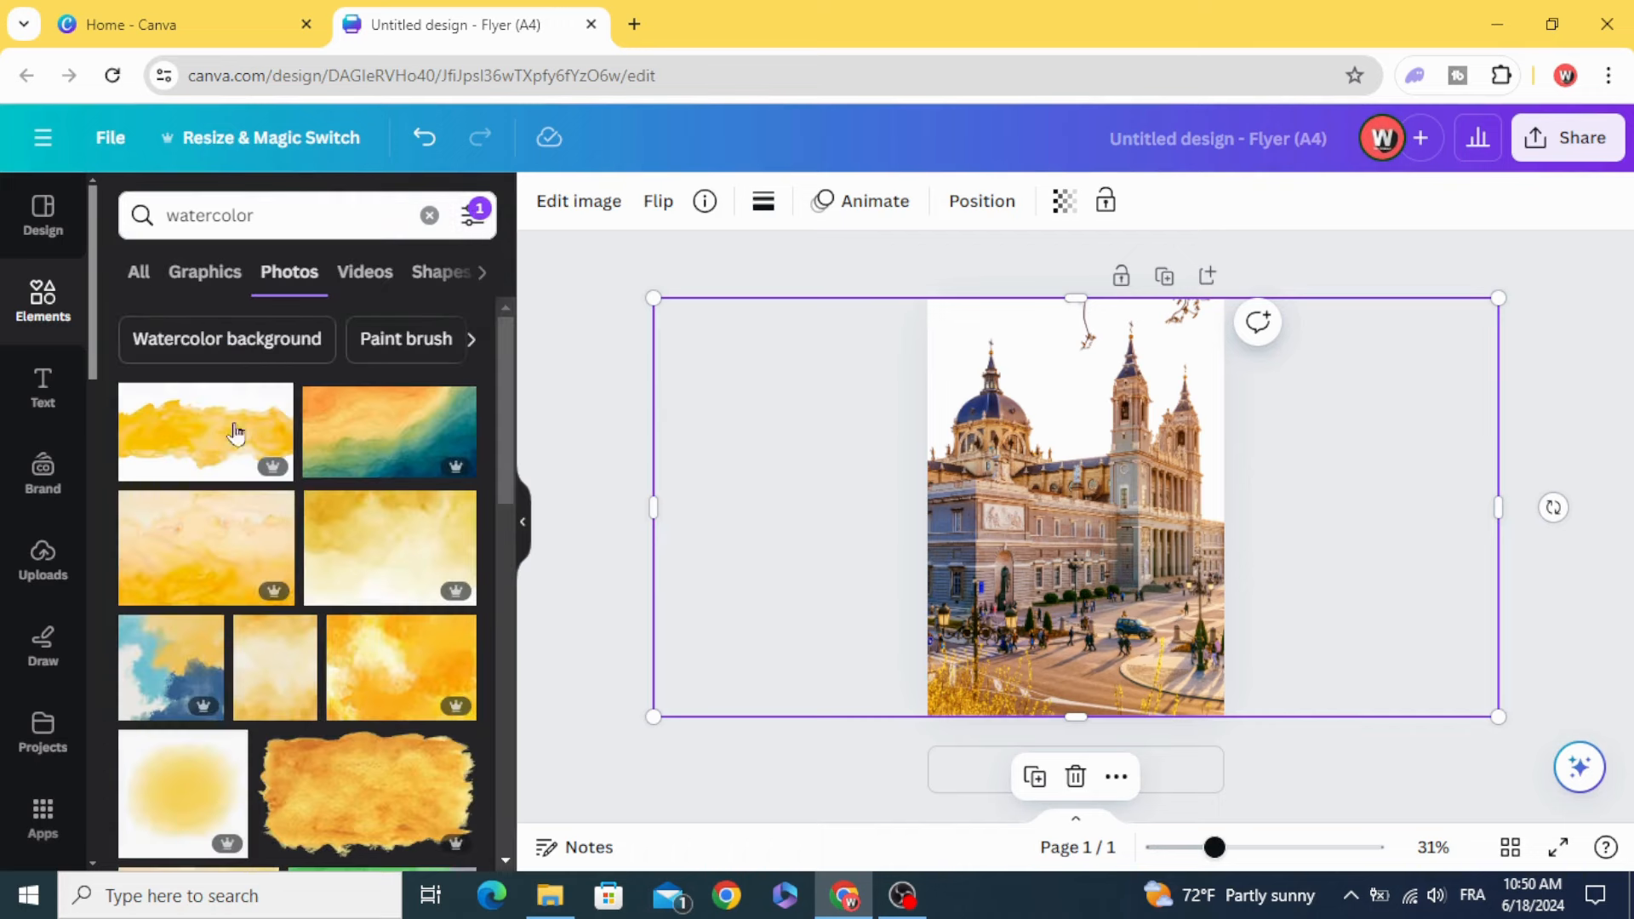
- Insert the orange-yellow watercolor photo, rotate it to portrait and enlarge it to cover the whole page
scroll(255, 511, "down", 5)
left_click(393, 432)
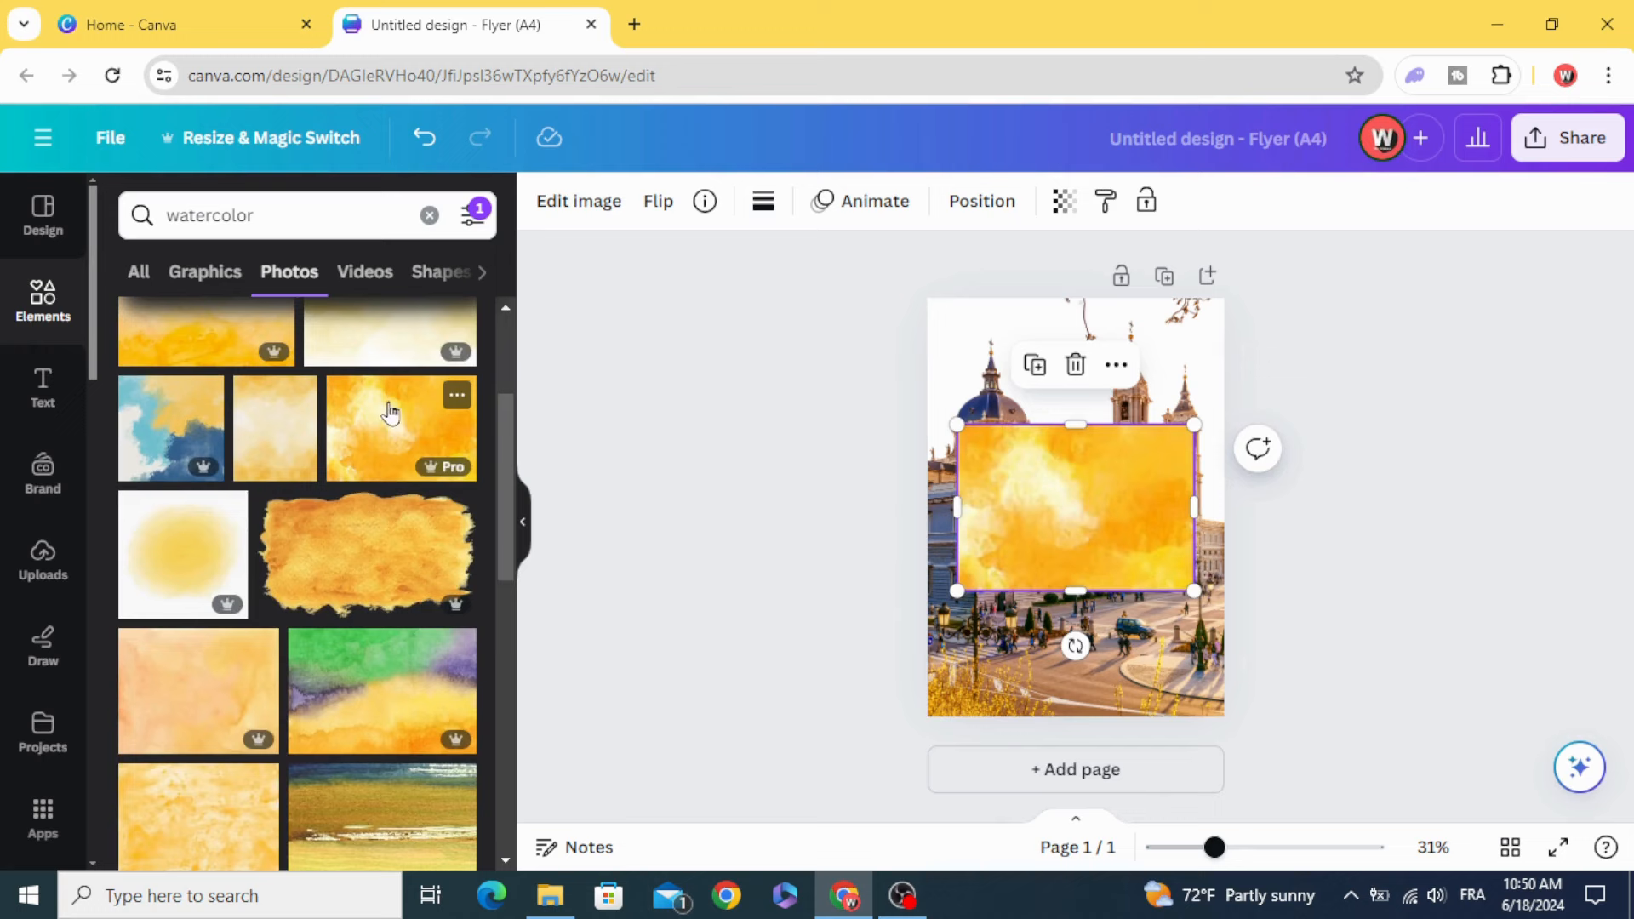
left_click_drag(1076, 645, 1223, 507)
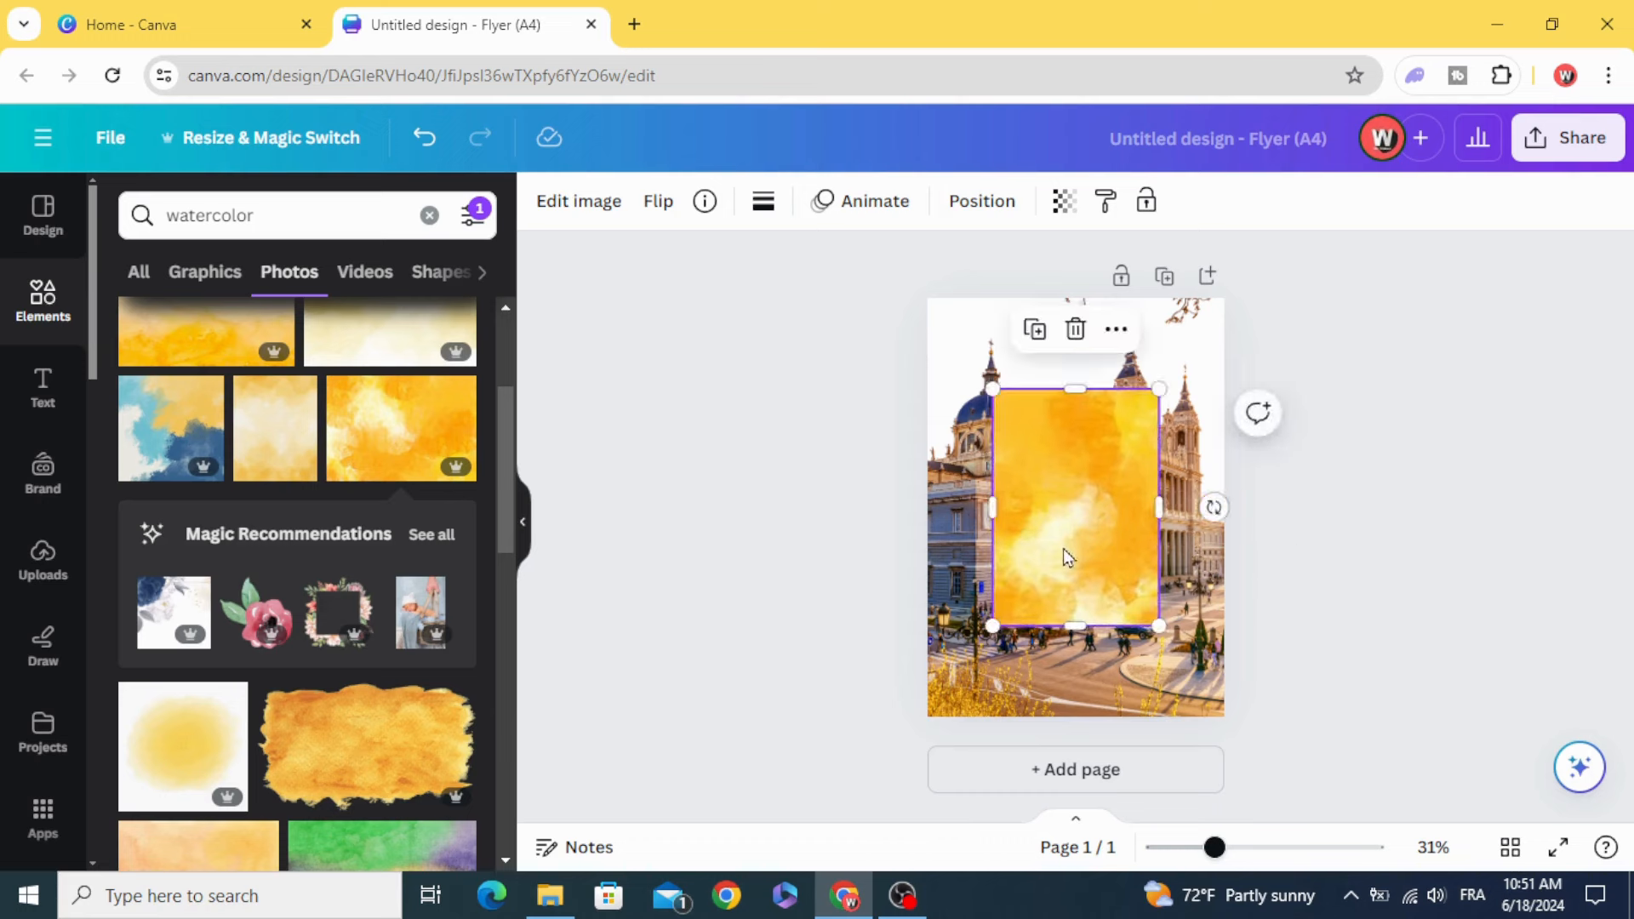
left_click_drag(1068, 557, 997, 458)
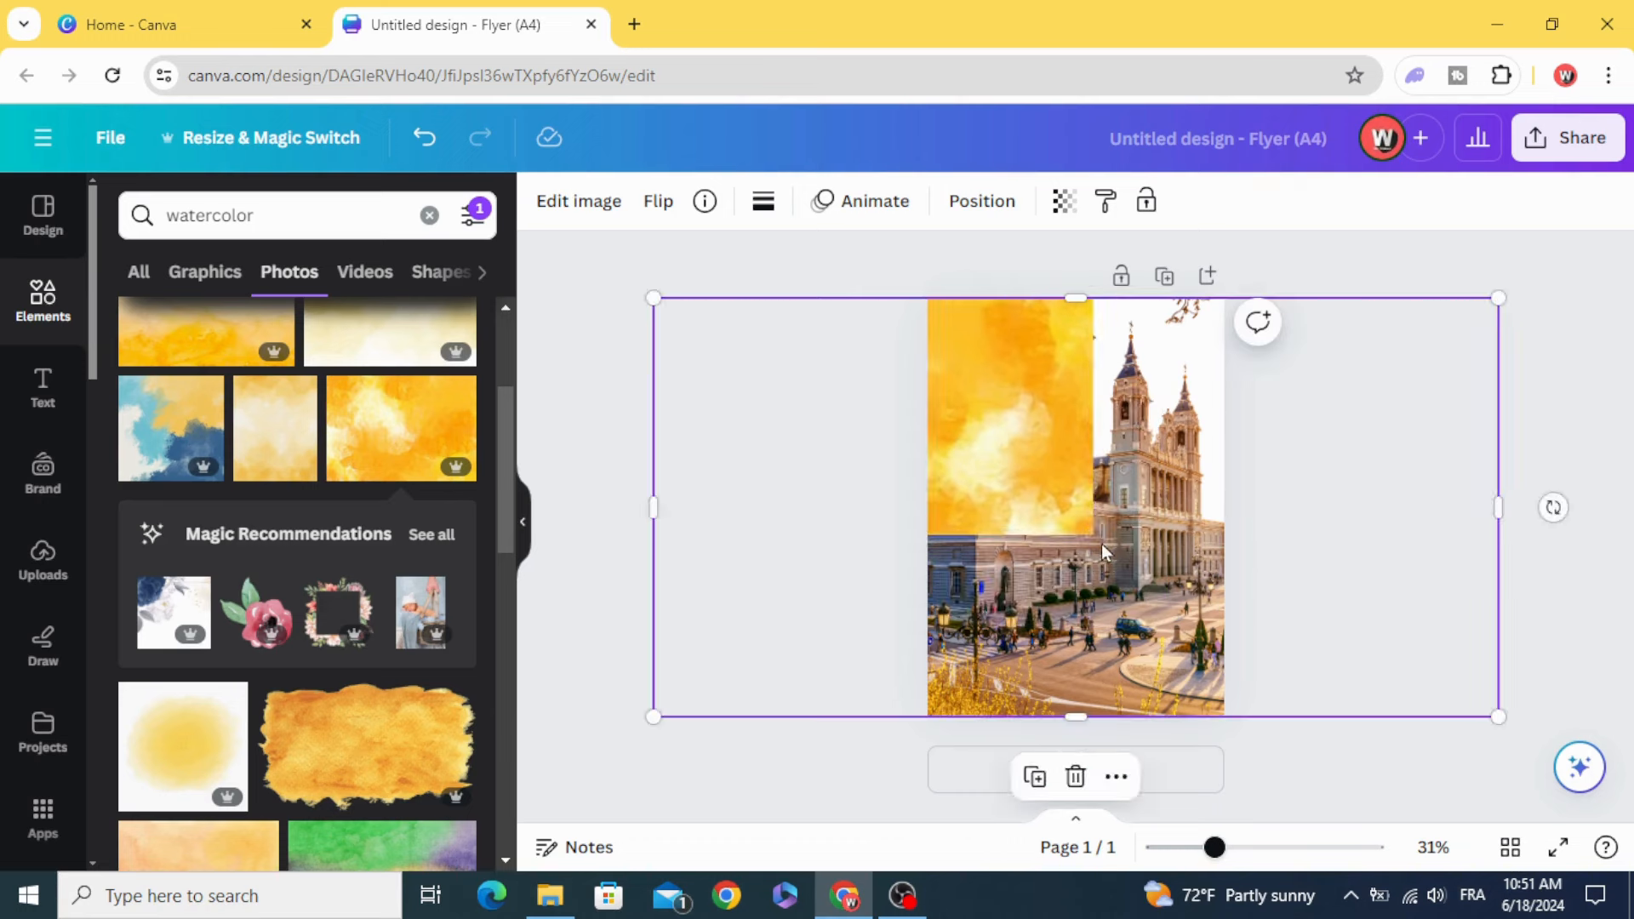
left_click(1050, 513)
left_click_drag(1091, 535, 1230, 710)
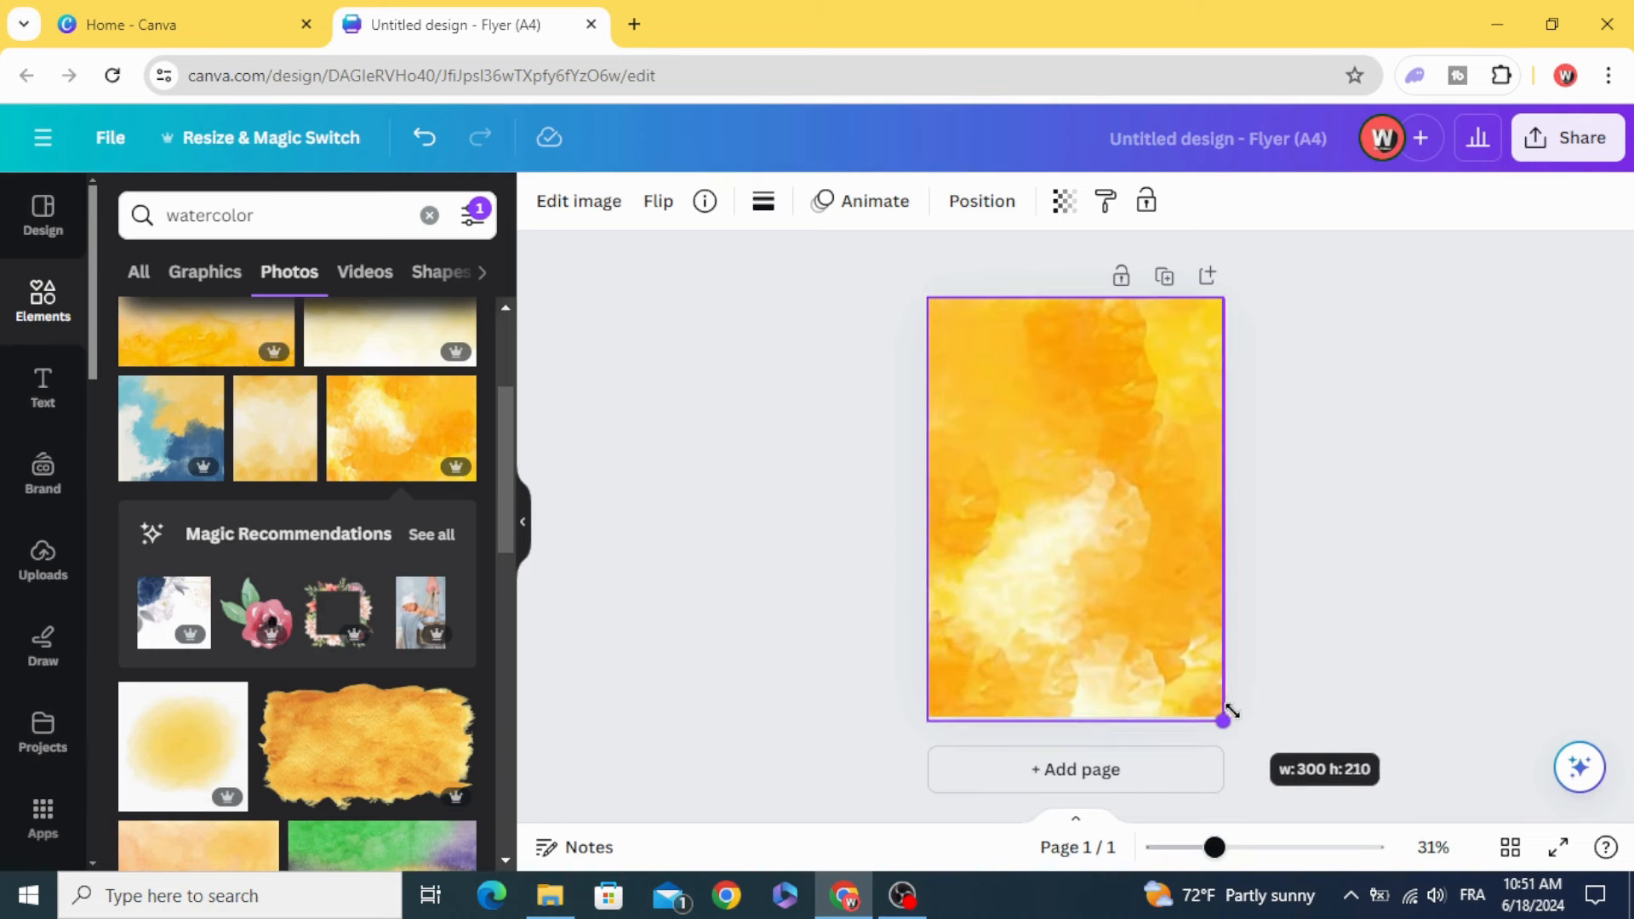
- Send the watercolor image backward so it lies behind the cathedral cutout
right_click(1046, 385)
mouse_move(1189, 411)
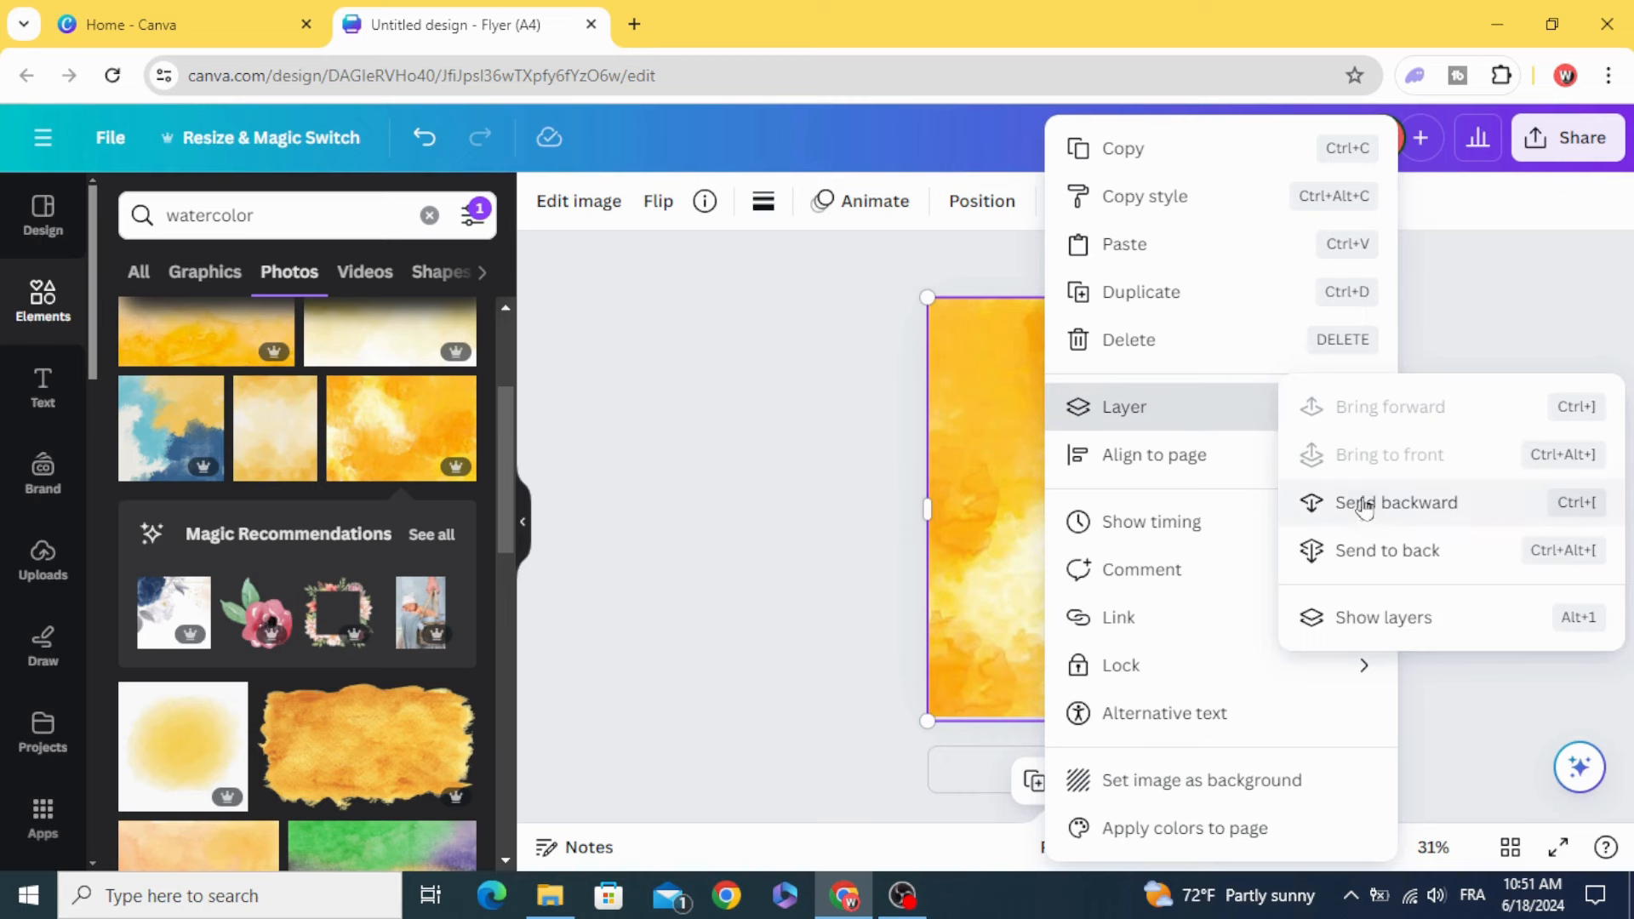
left_click(1457, 523)
left_click(772, 489)
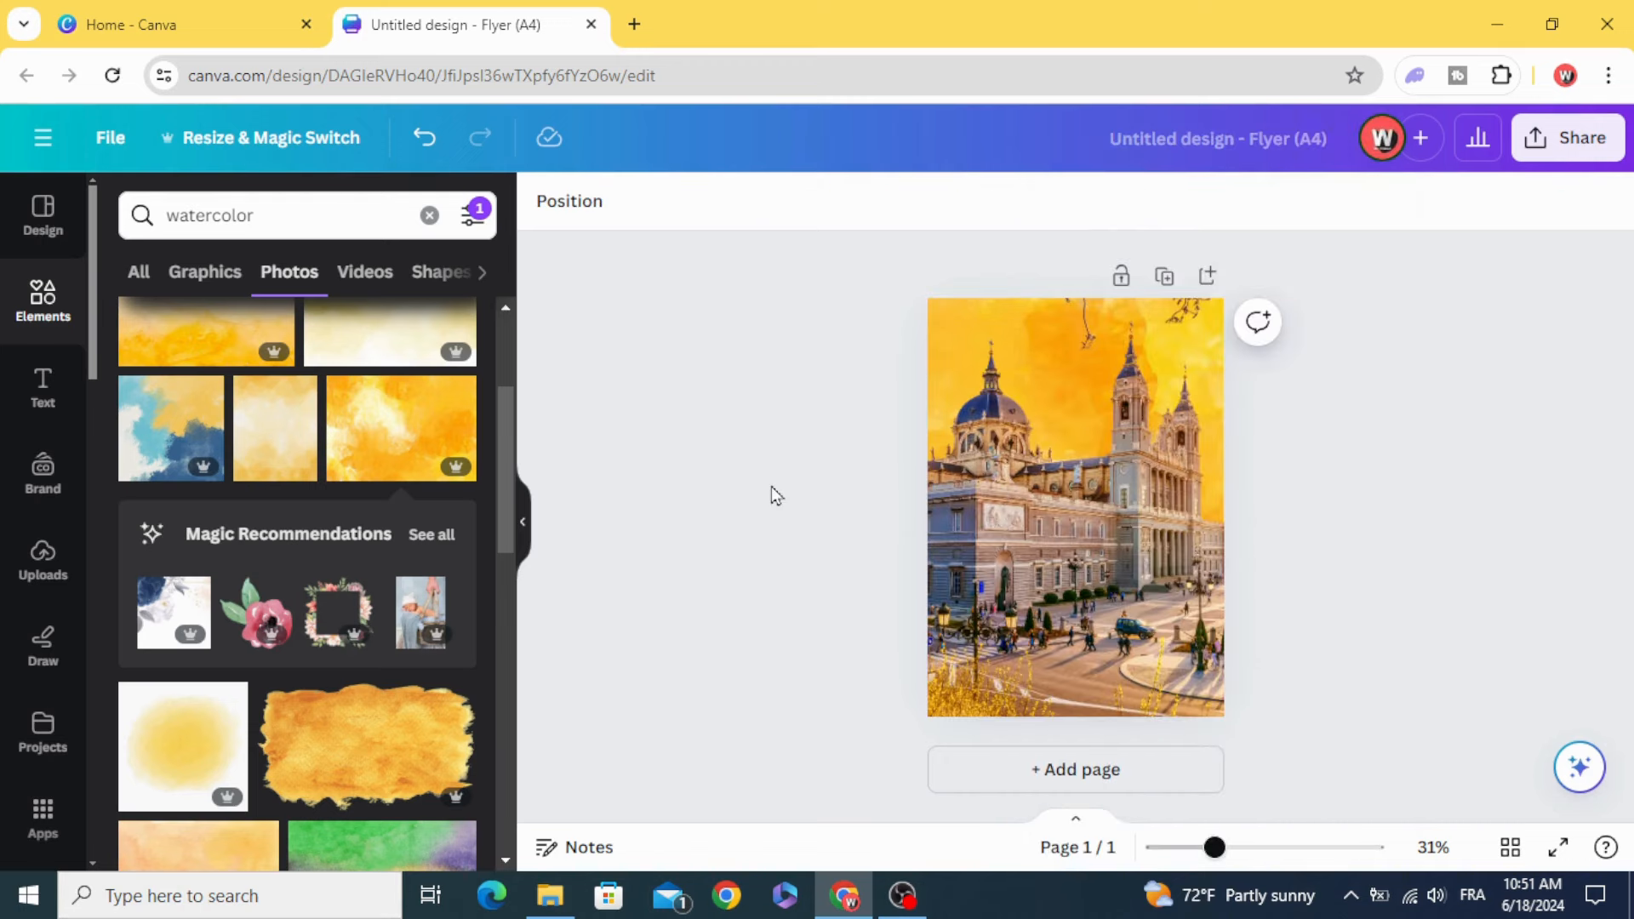
- Search the elements for clouds, insert the first cloud photo and enlarge it over the page's lower left corner
left_click(430, 215)
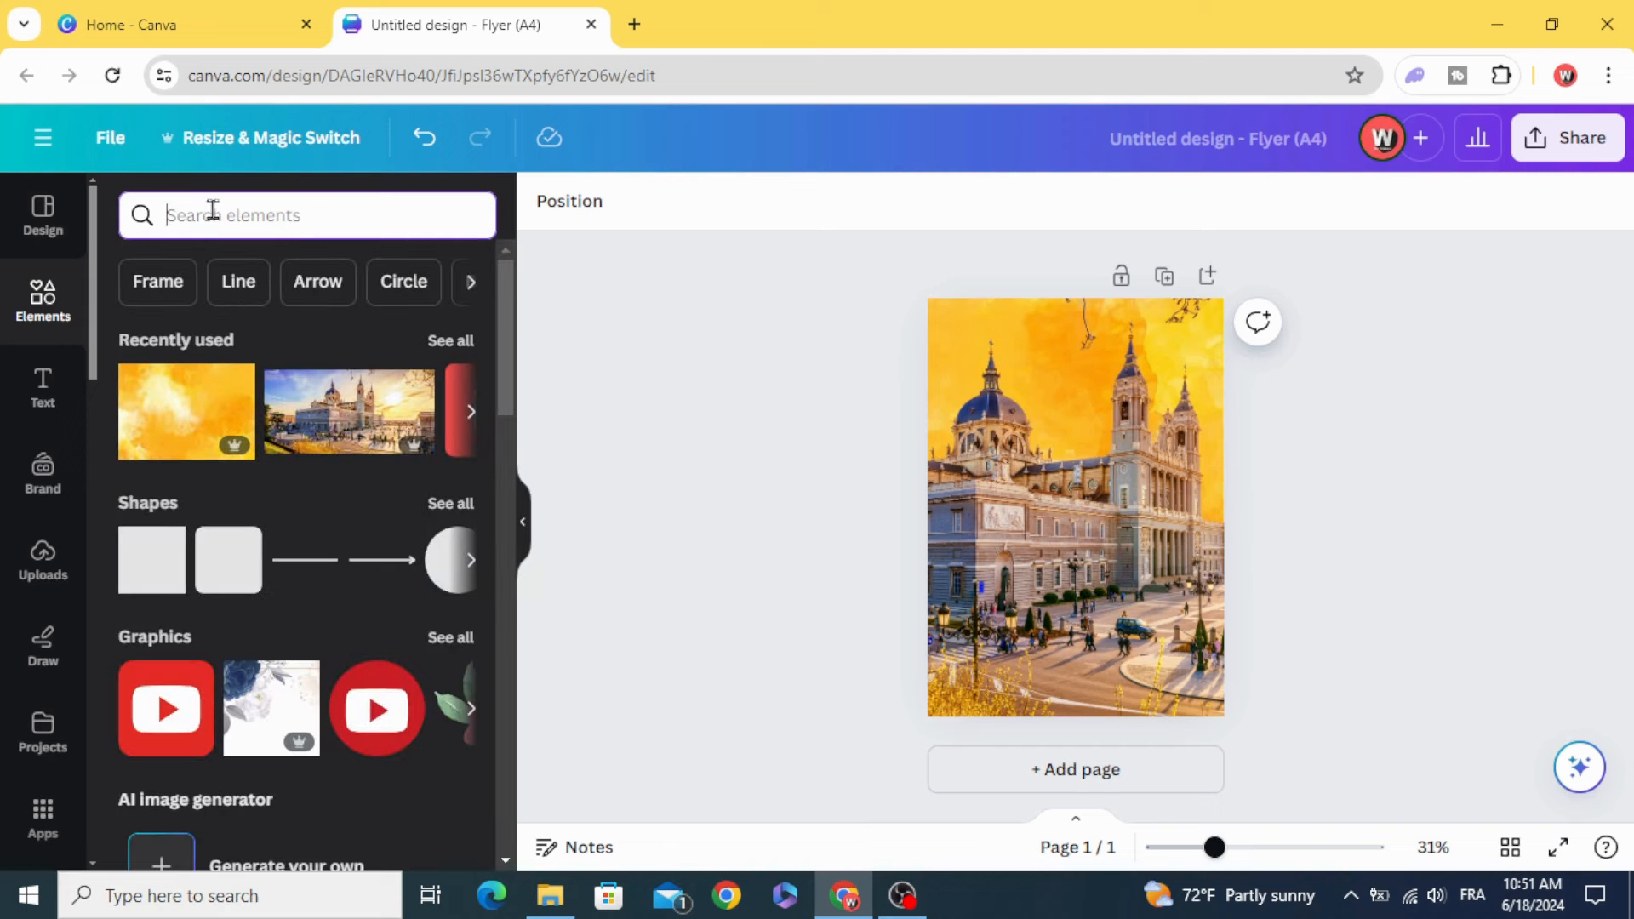
type("CLOU")
left_click(256, 320)
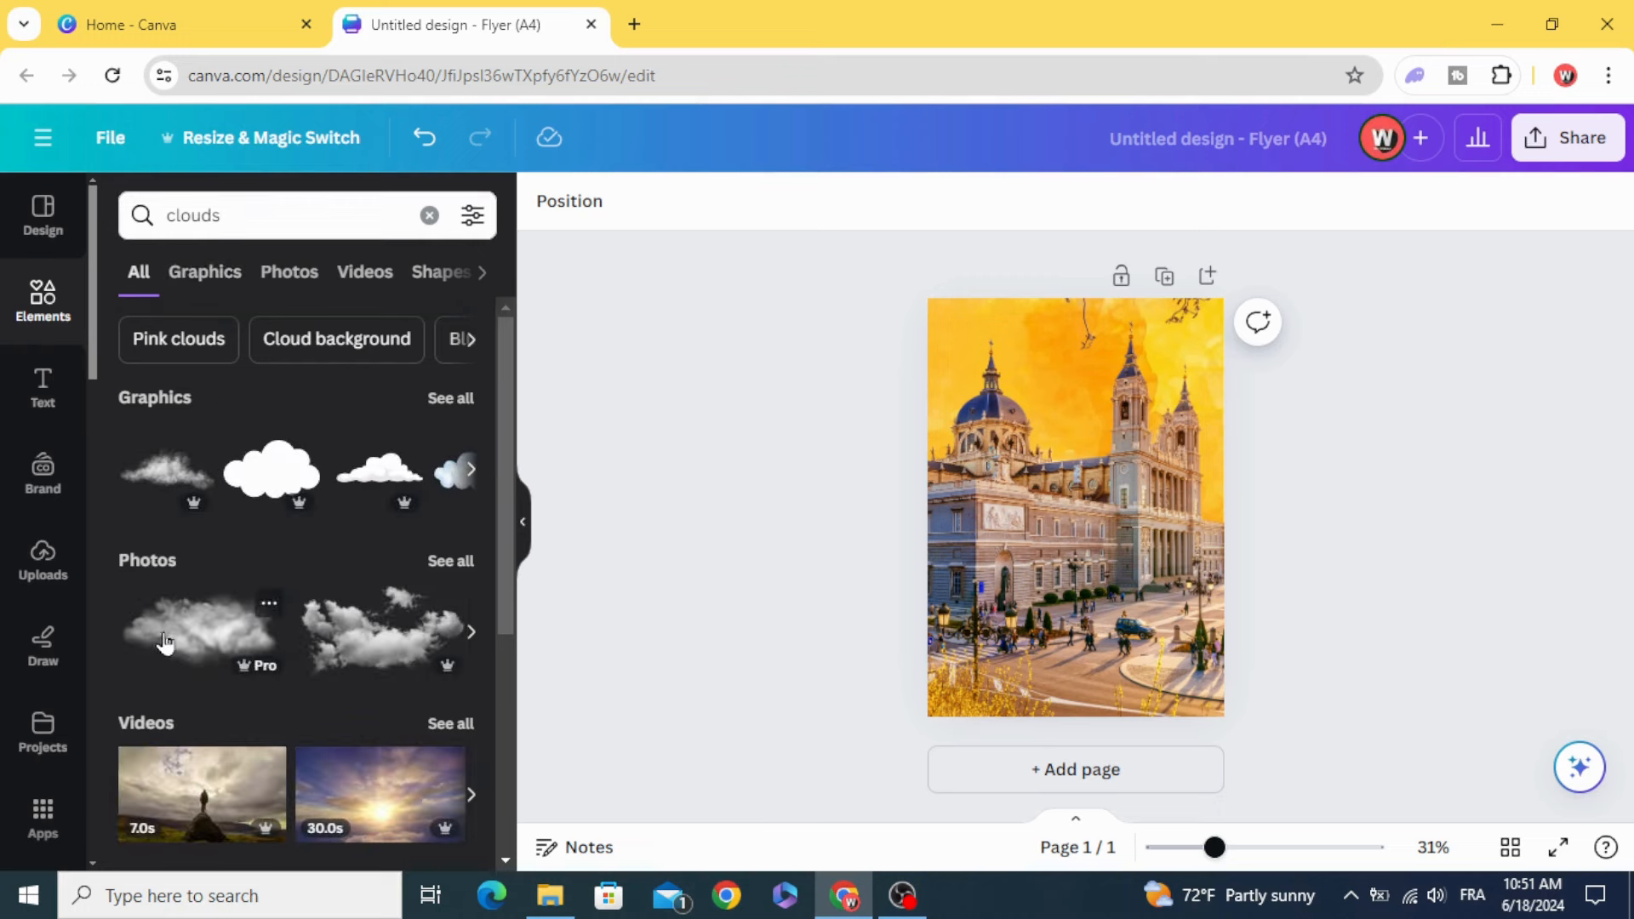
left_click(166, 643)
left_click_drag(1053, 515, 965, 691)
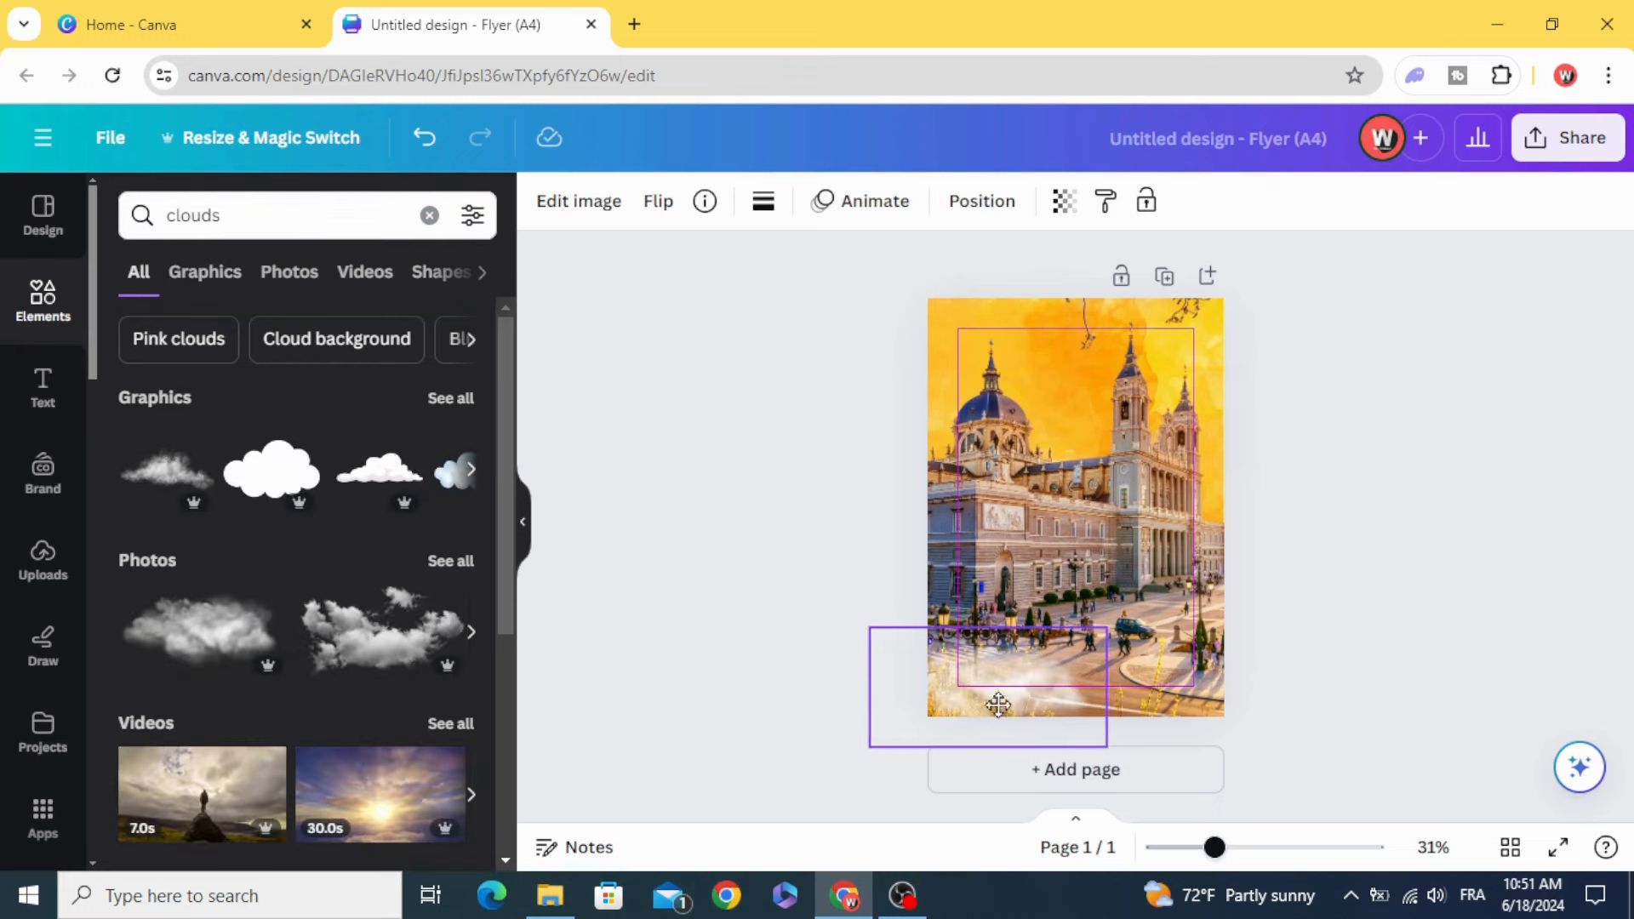
left_click_drag(1105, 748, 1195, 812)
- Duplicate the cloud twice and spread the copies along the lower edge of the page as fog
left_click_drag(1054, 733, 1190, 700)
left_click(944, 578)
left_click(1135, 578)
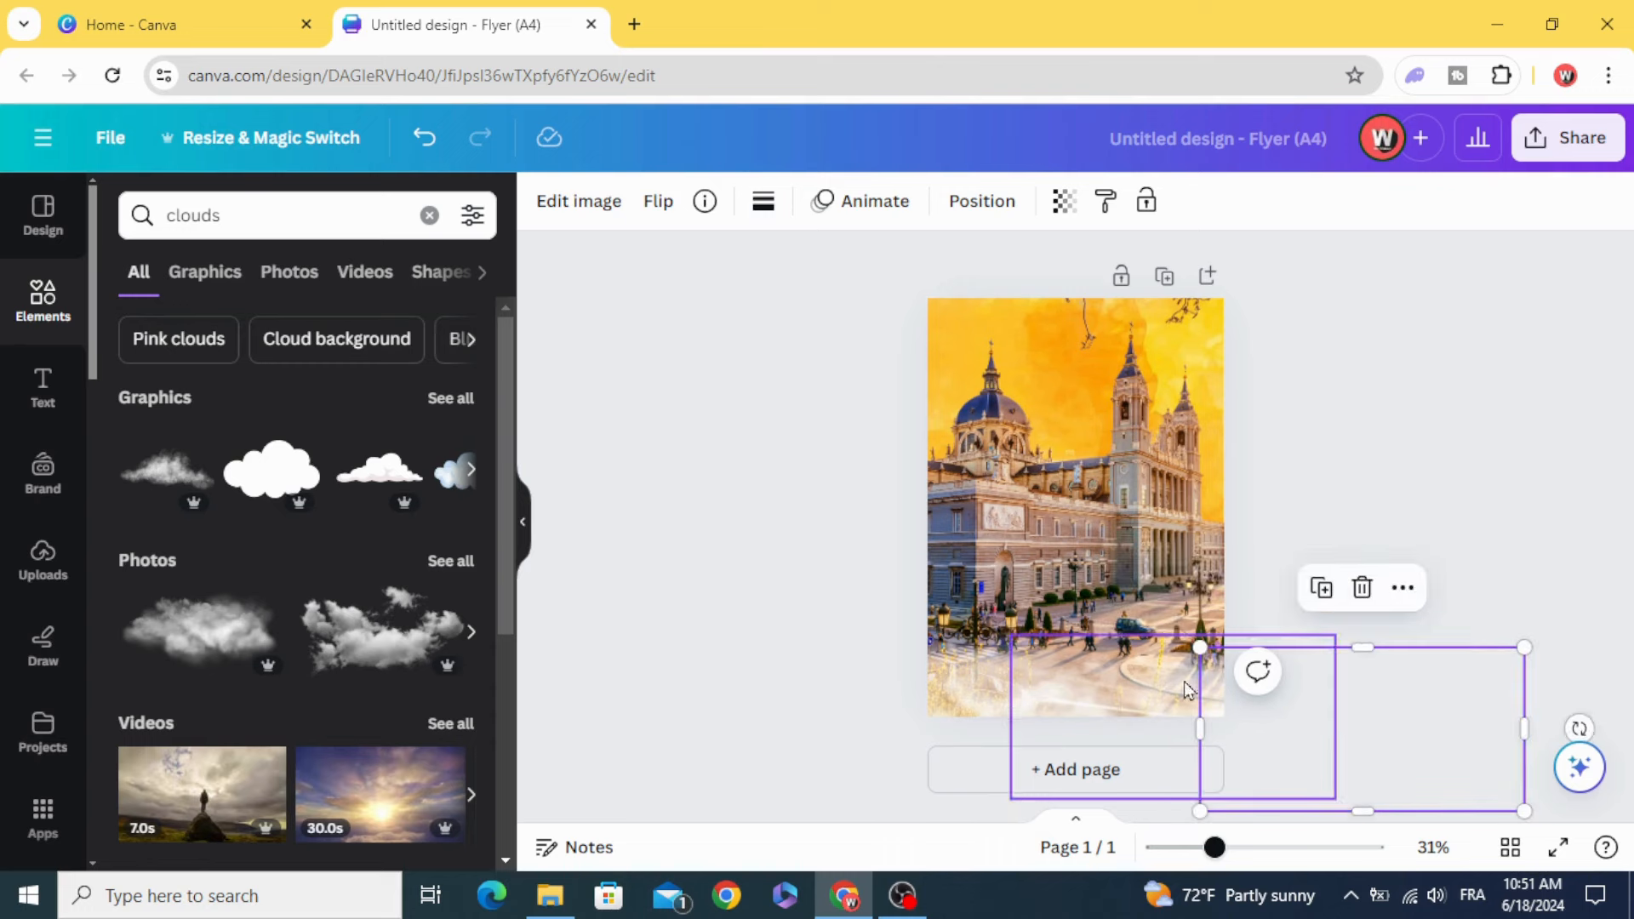
left_click_drag(1304, 711, 1039, 671)
left_click(766, 657)
- Add a heading to the flyer that reads SPAIN
left_click(26, 320)
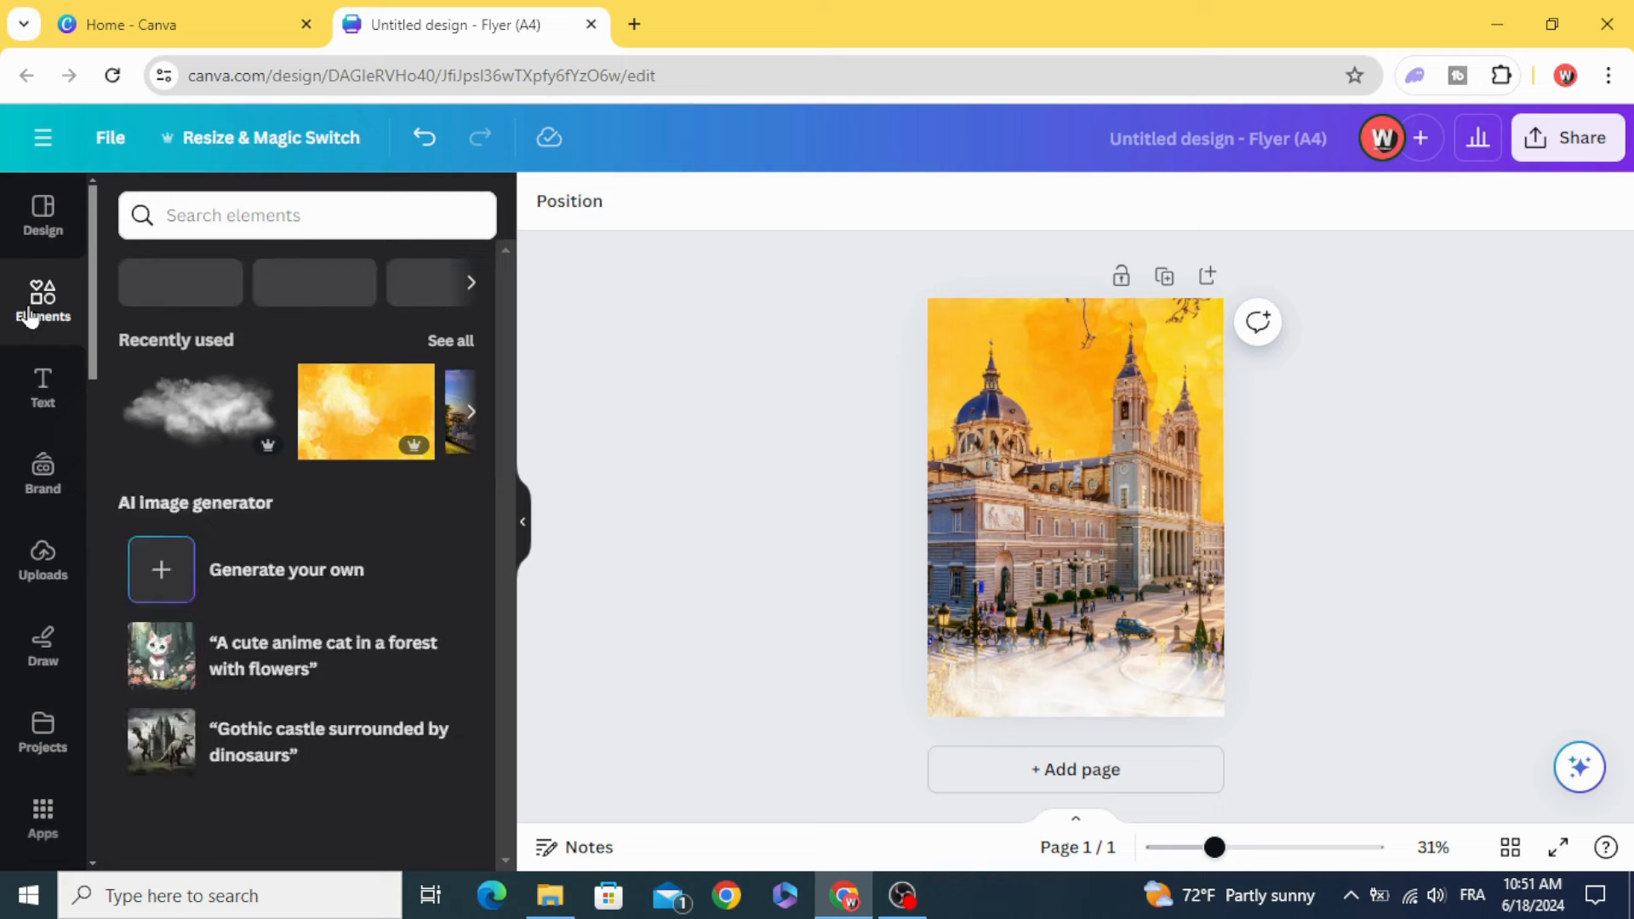
left_click(38, 396)
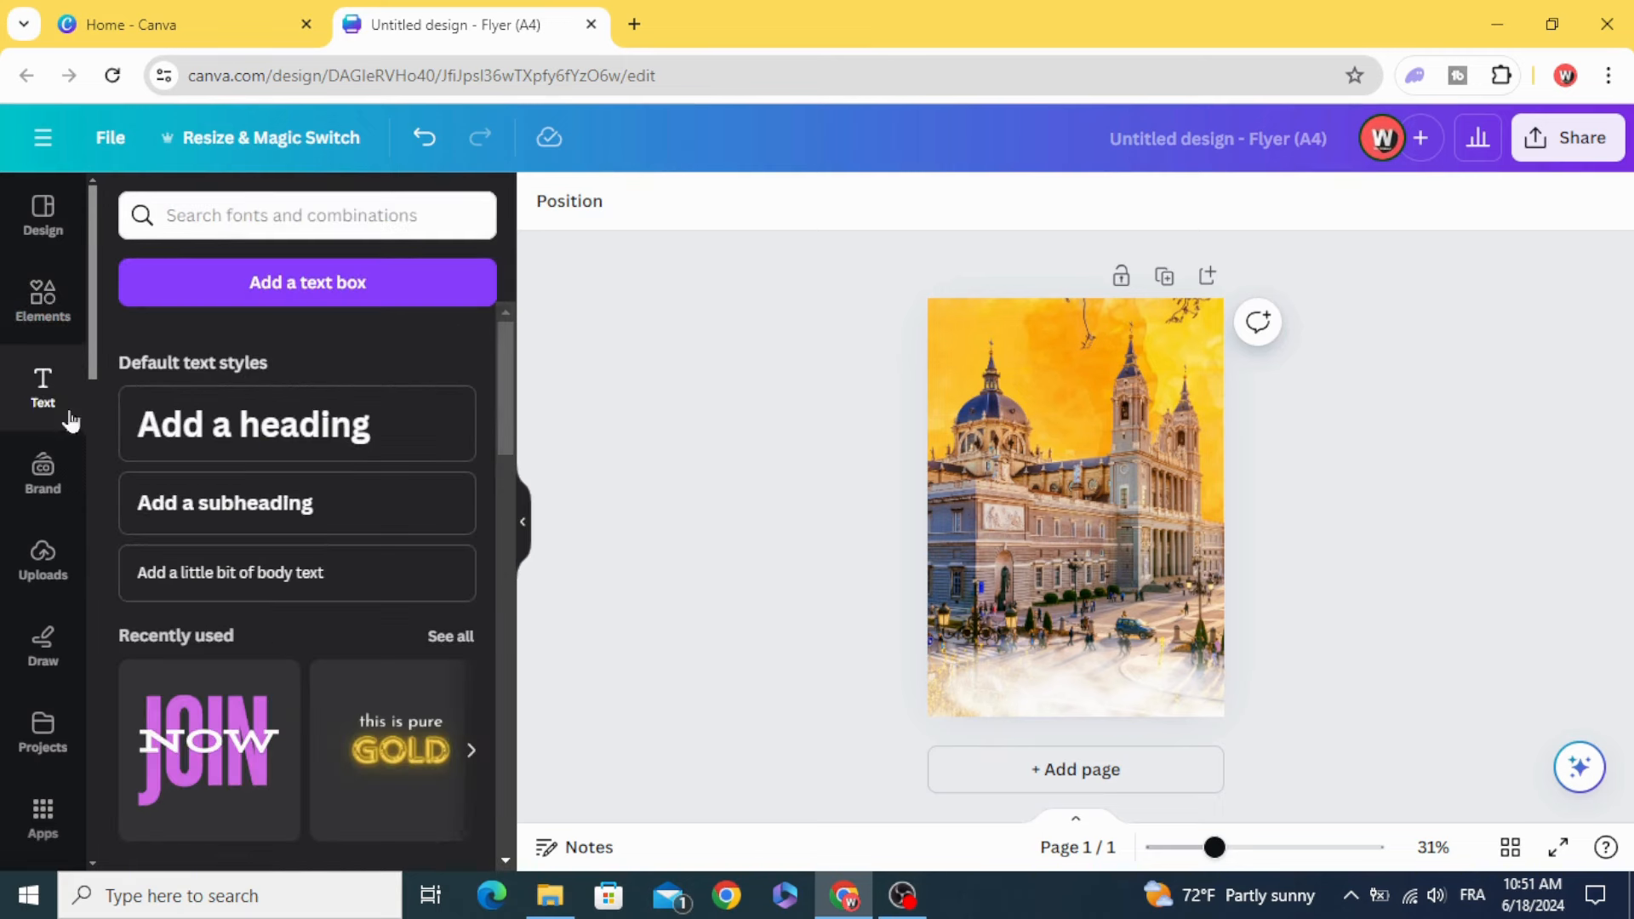
left_click(219, 430)
left_click(784, 506)
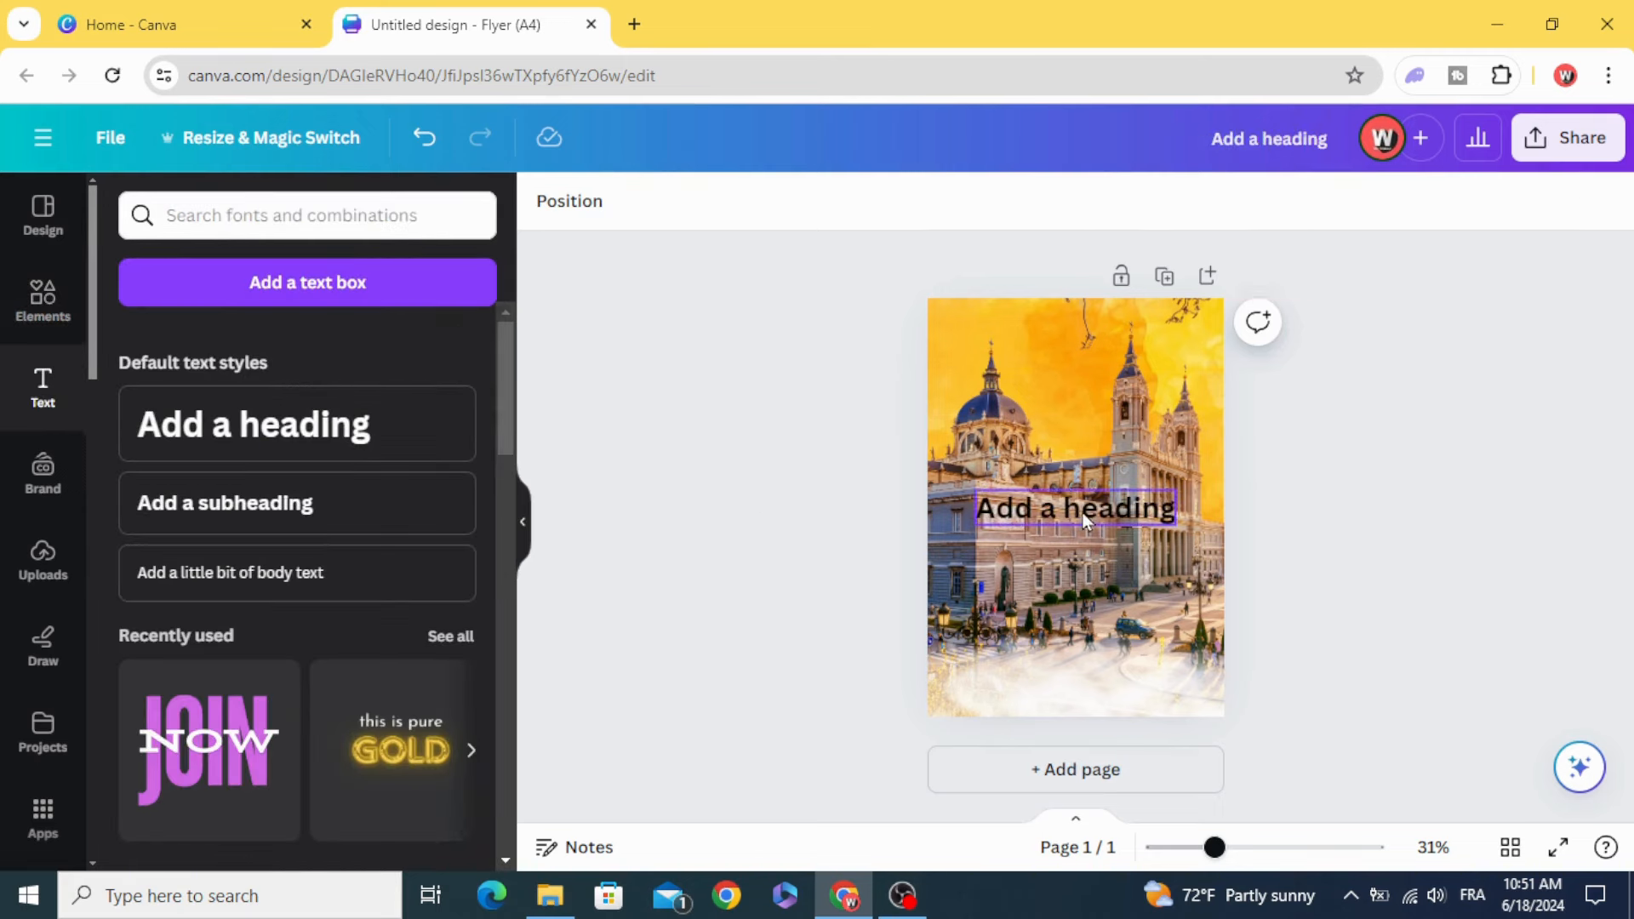
double_click(1080, 510)
type("SPAIN")
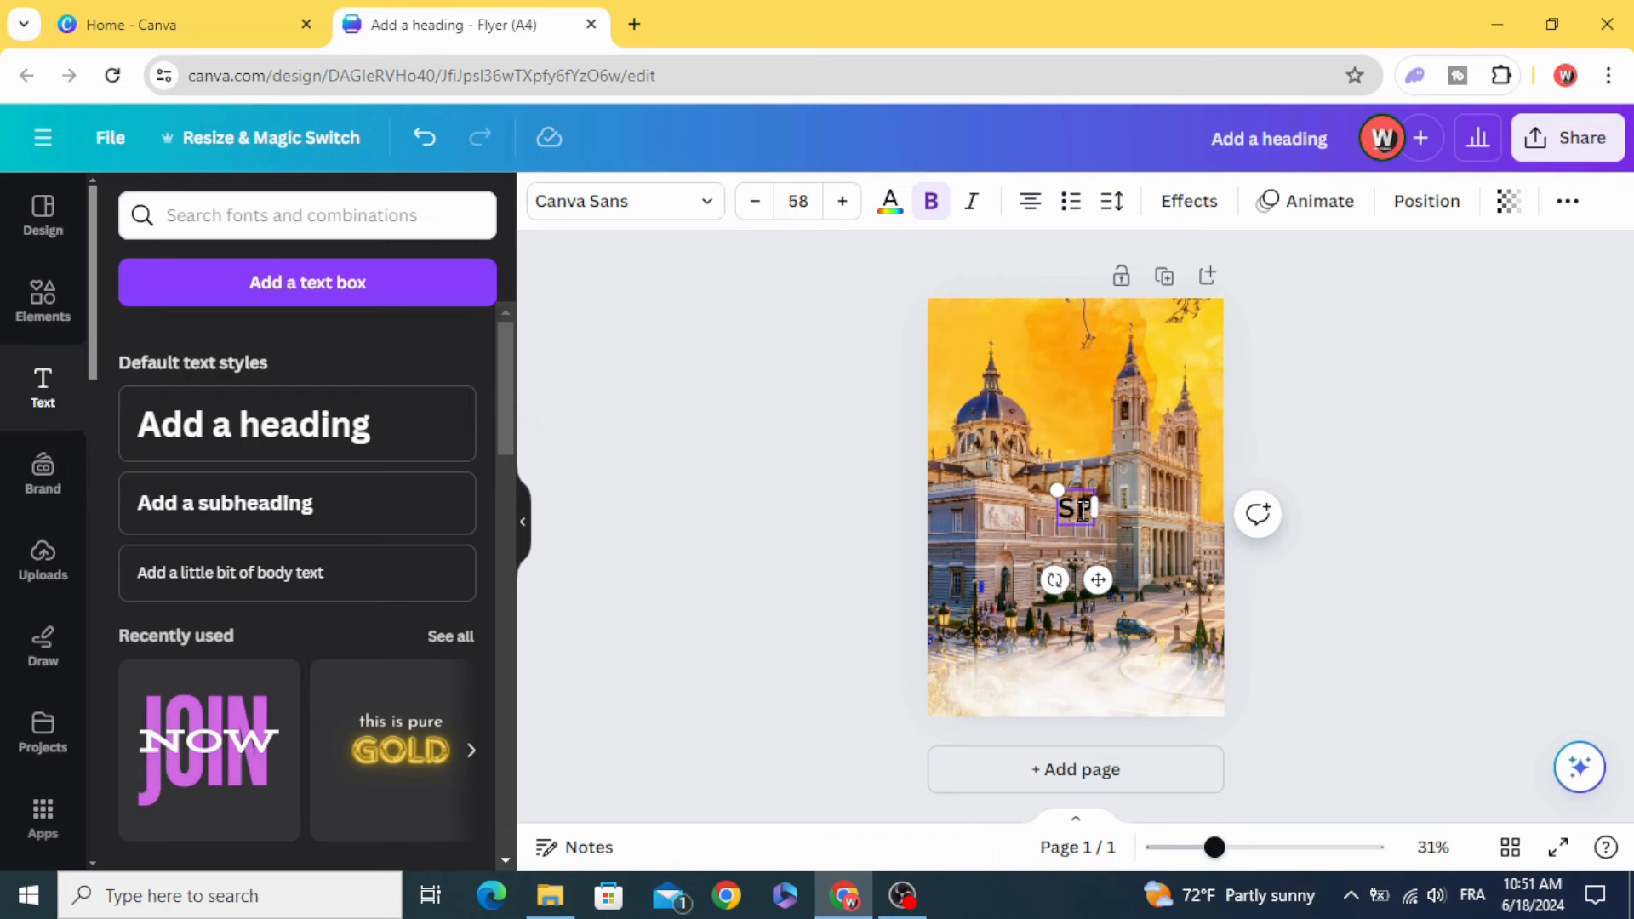
- Change the SPAIN heading's font to Rustic Printed Stamp and enlarge the text to span the page width
left_click(609, 220)
scroll(391, 401, "down", 5)
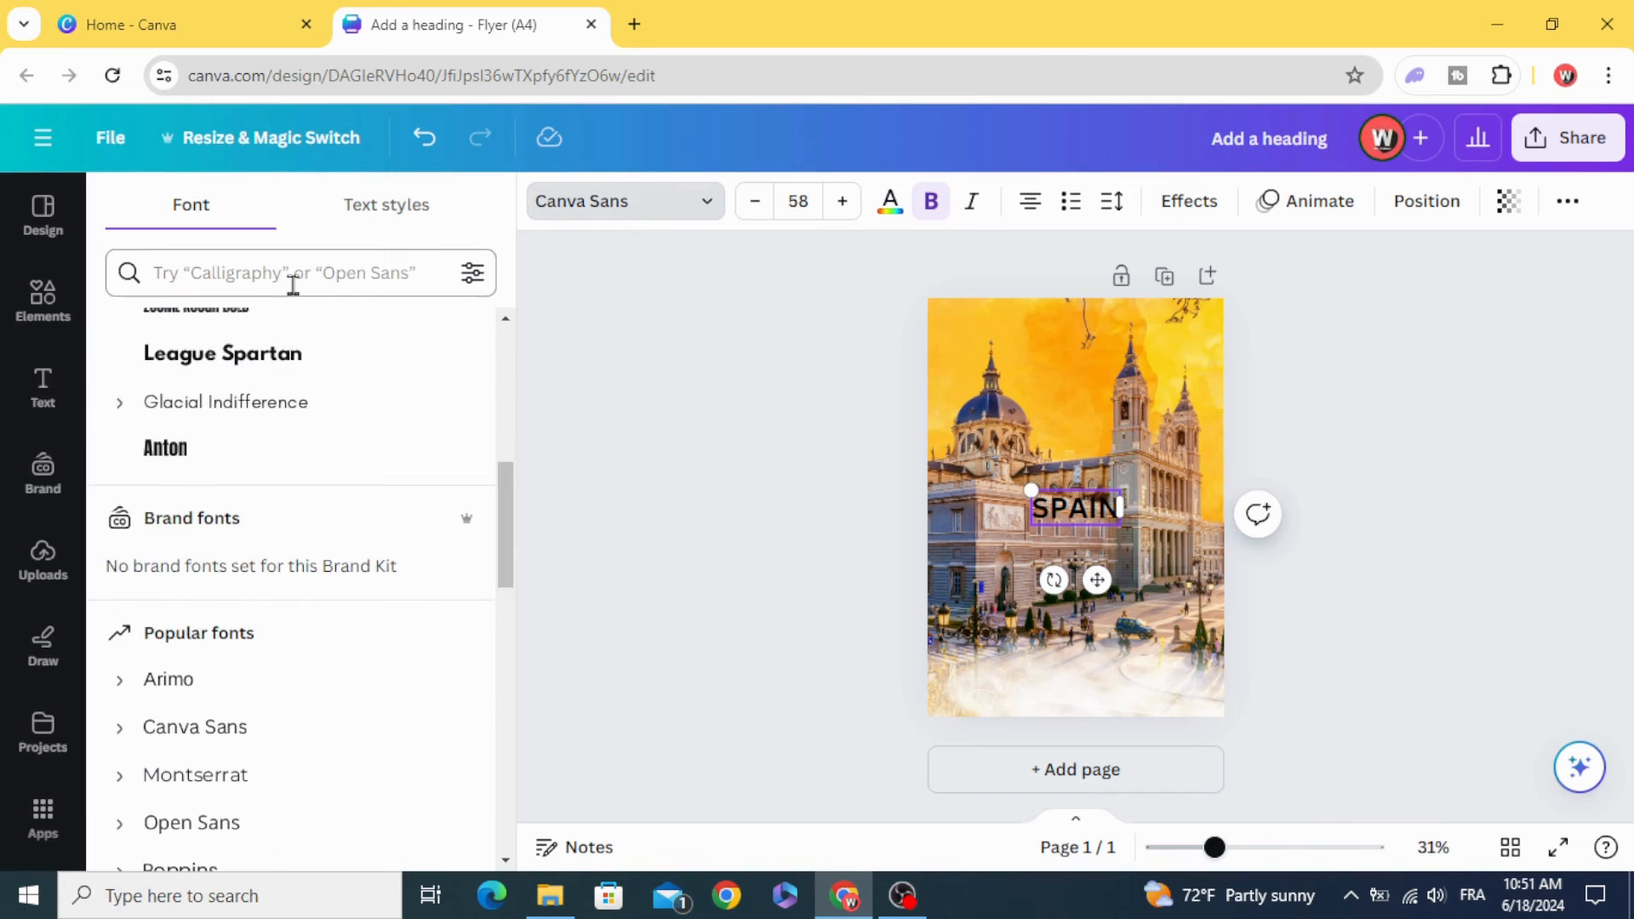
type("RUST")
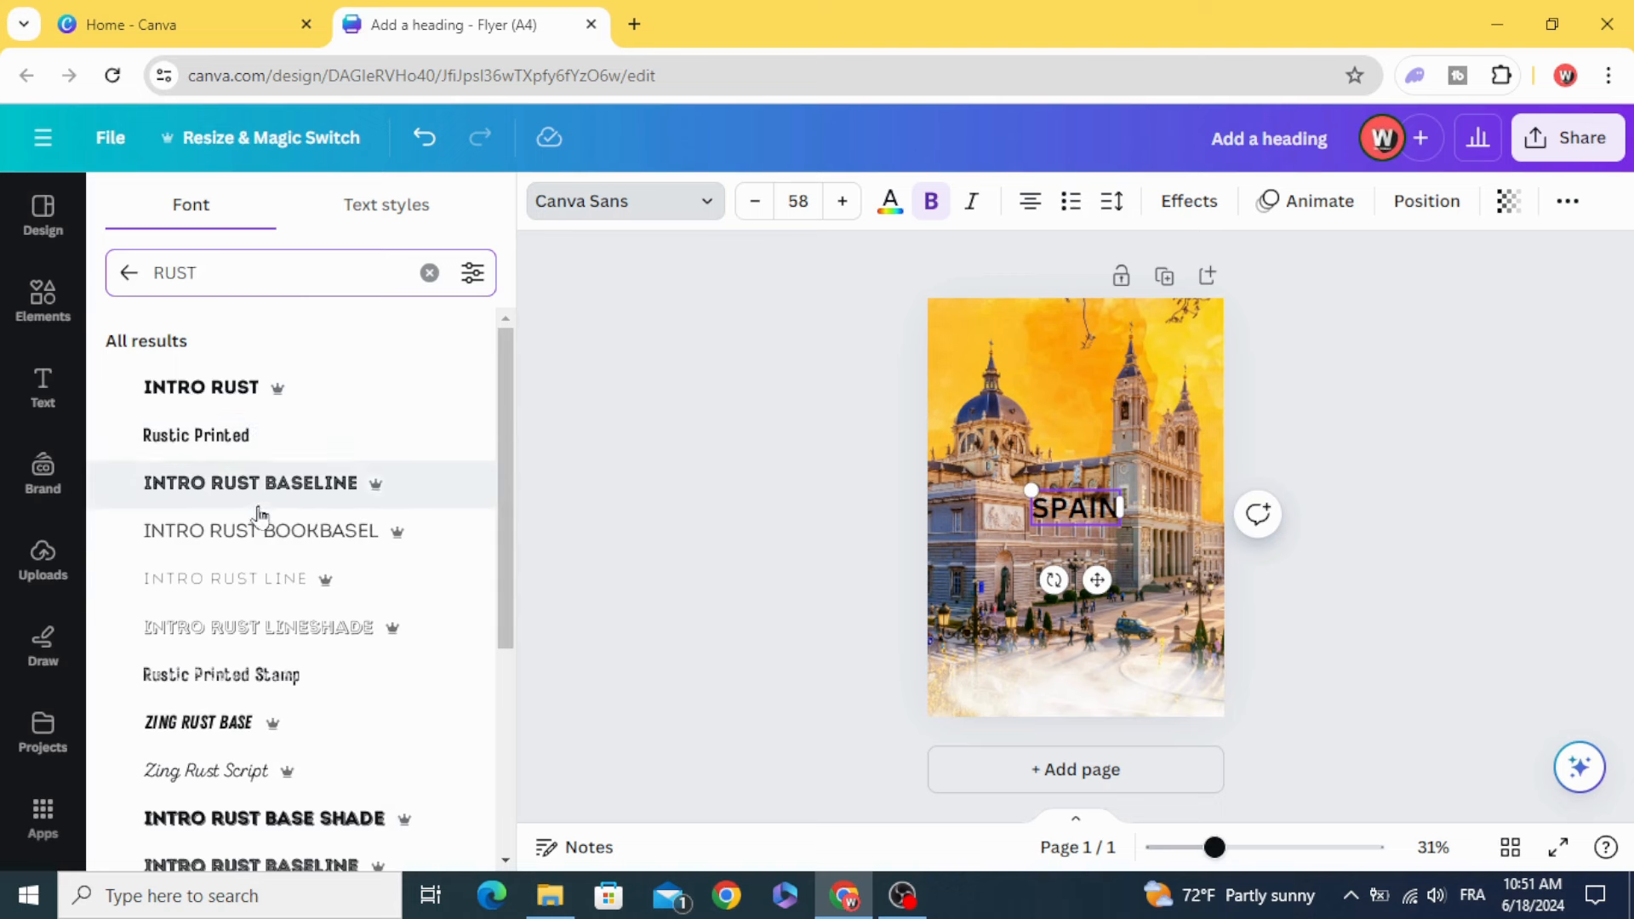
type("IC")
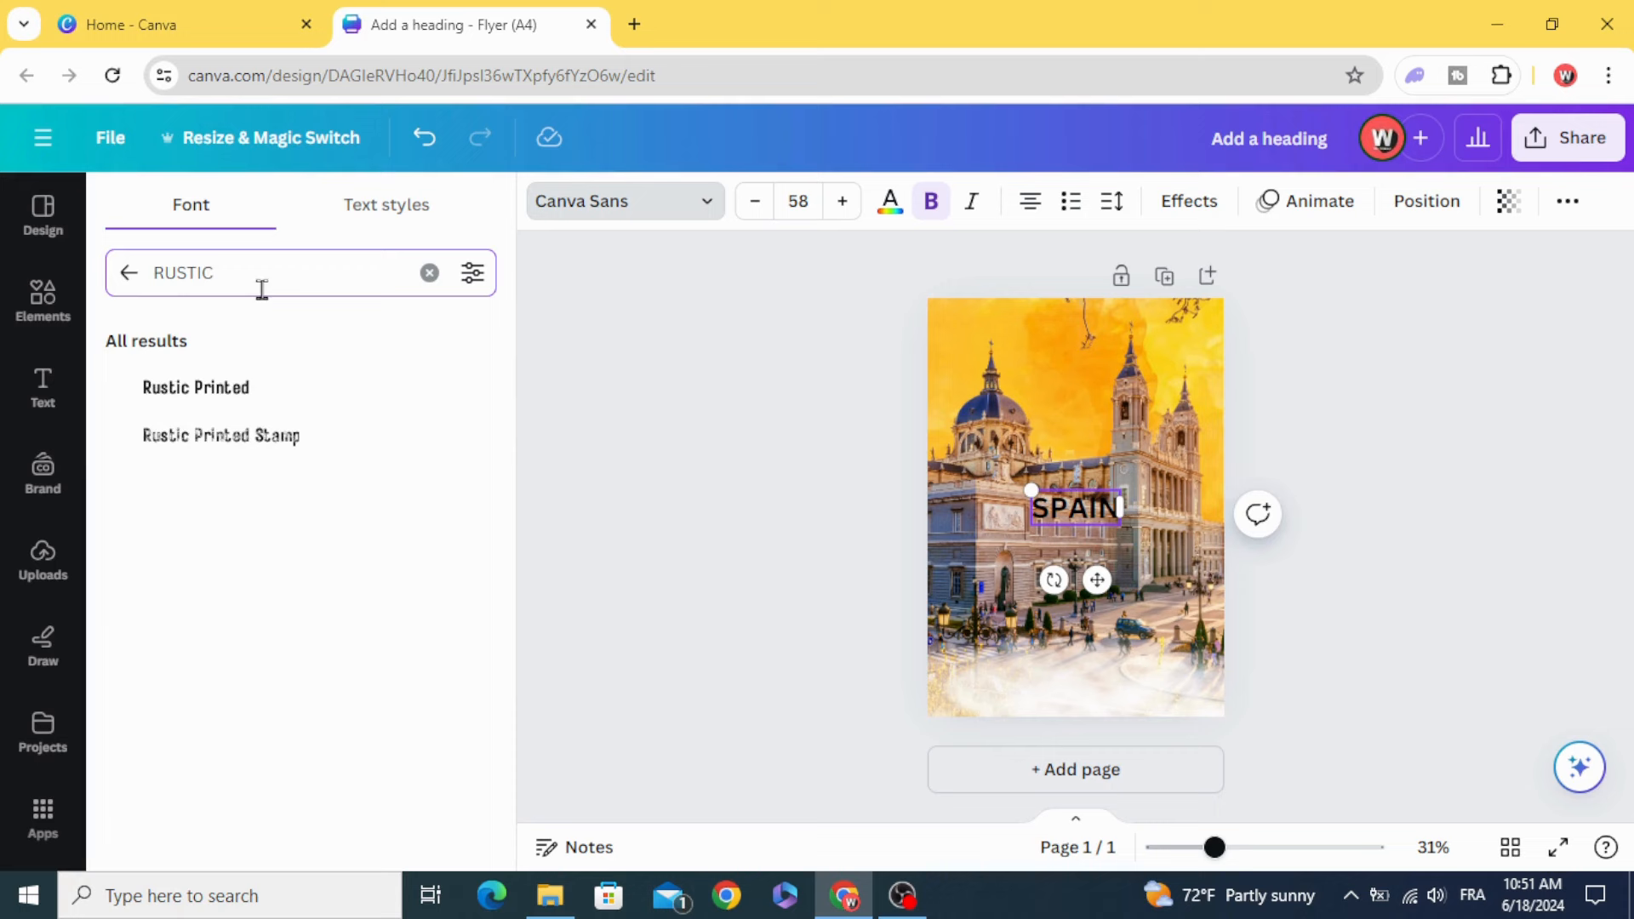
left_click(247, 447)
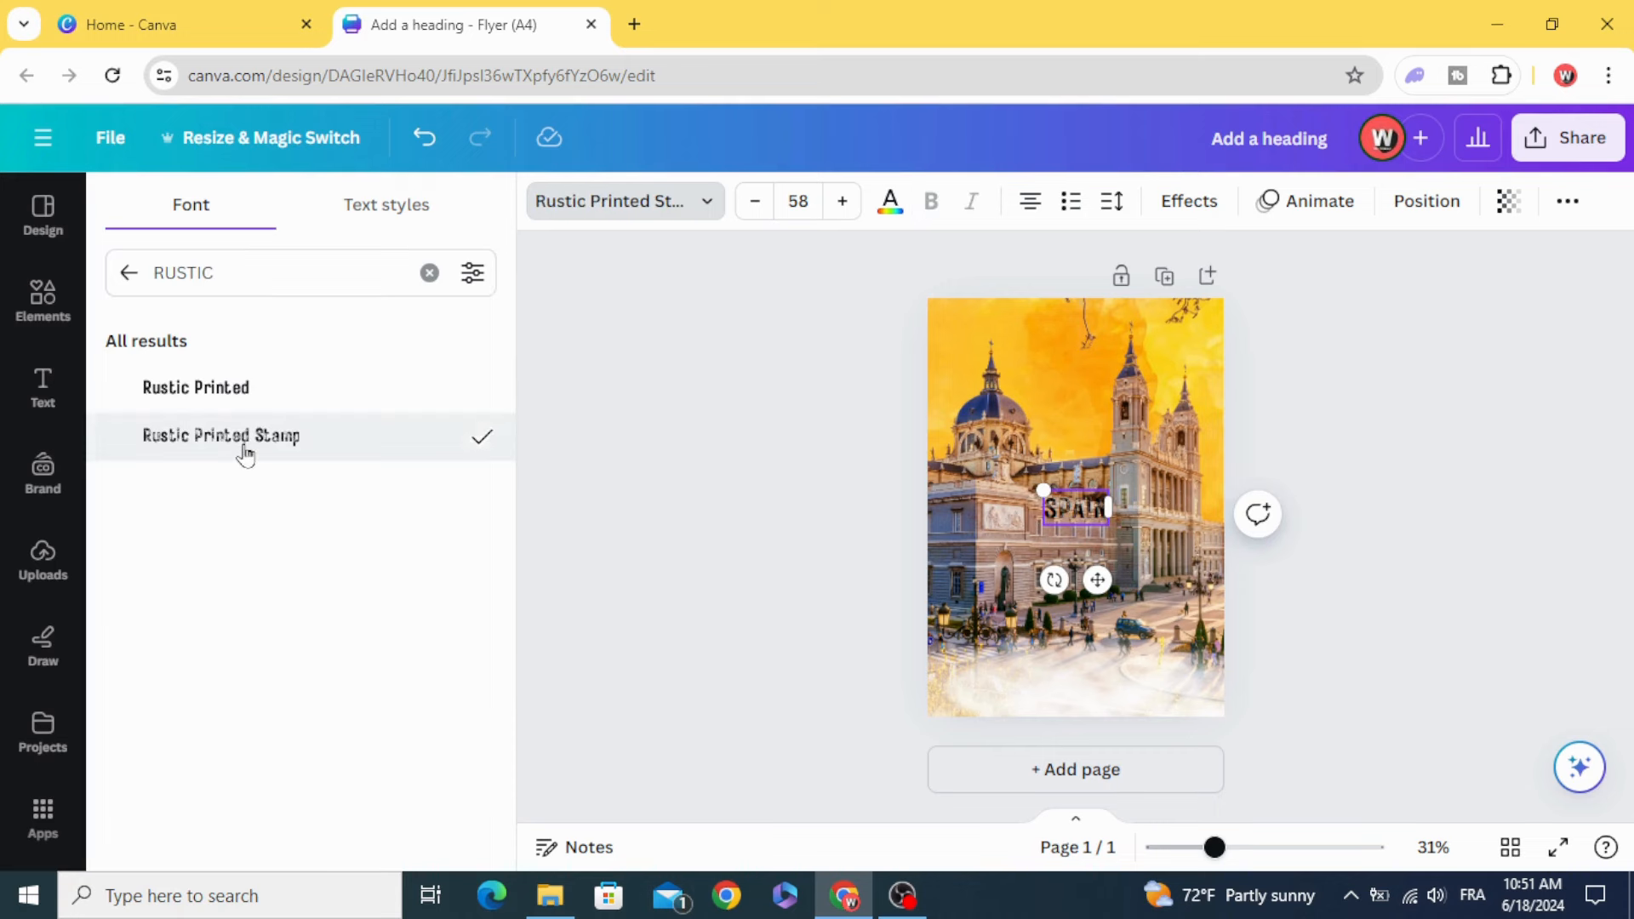
left_click_drag(1042, 492, 921, 424)
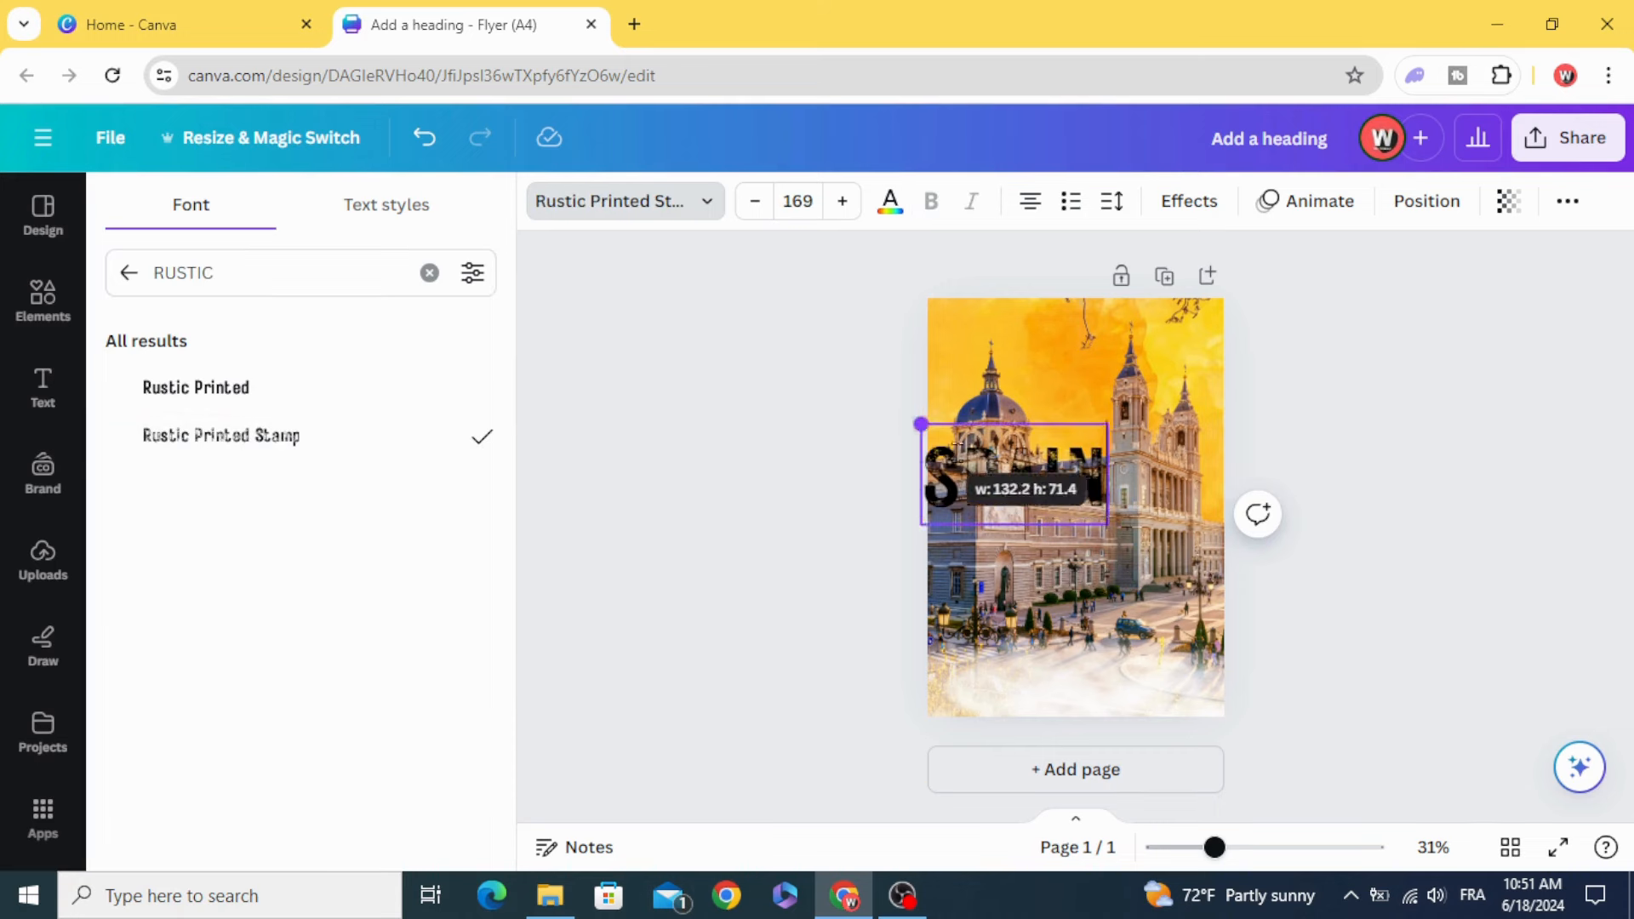
left_click_drag(1150, 566, 1225, 589)
- Color the SPAIN heading white and widen its text box so the word fits on one line
left_click(889, 204)
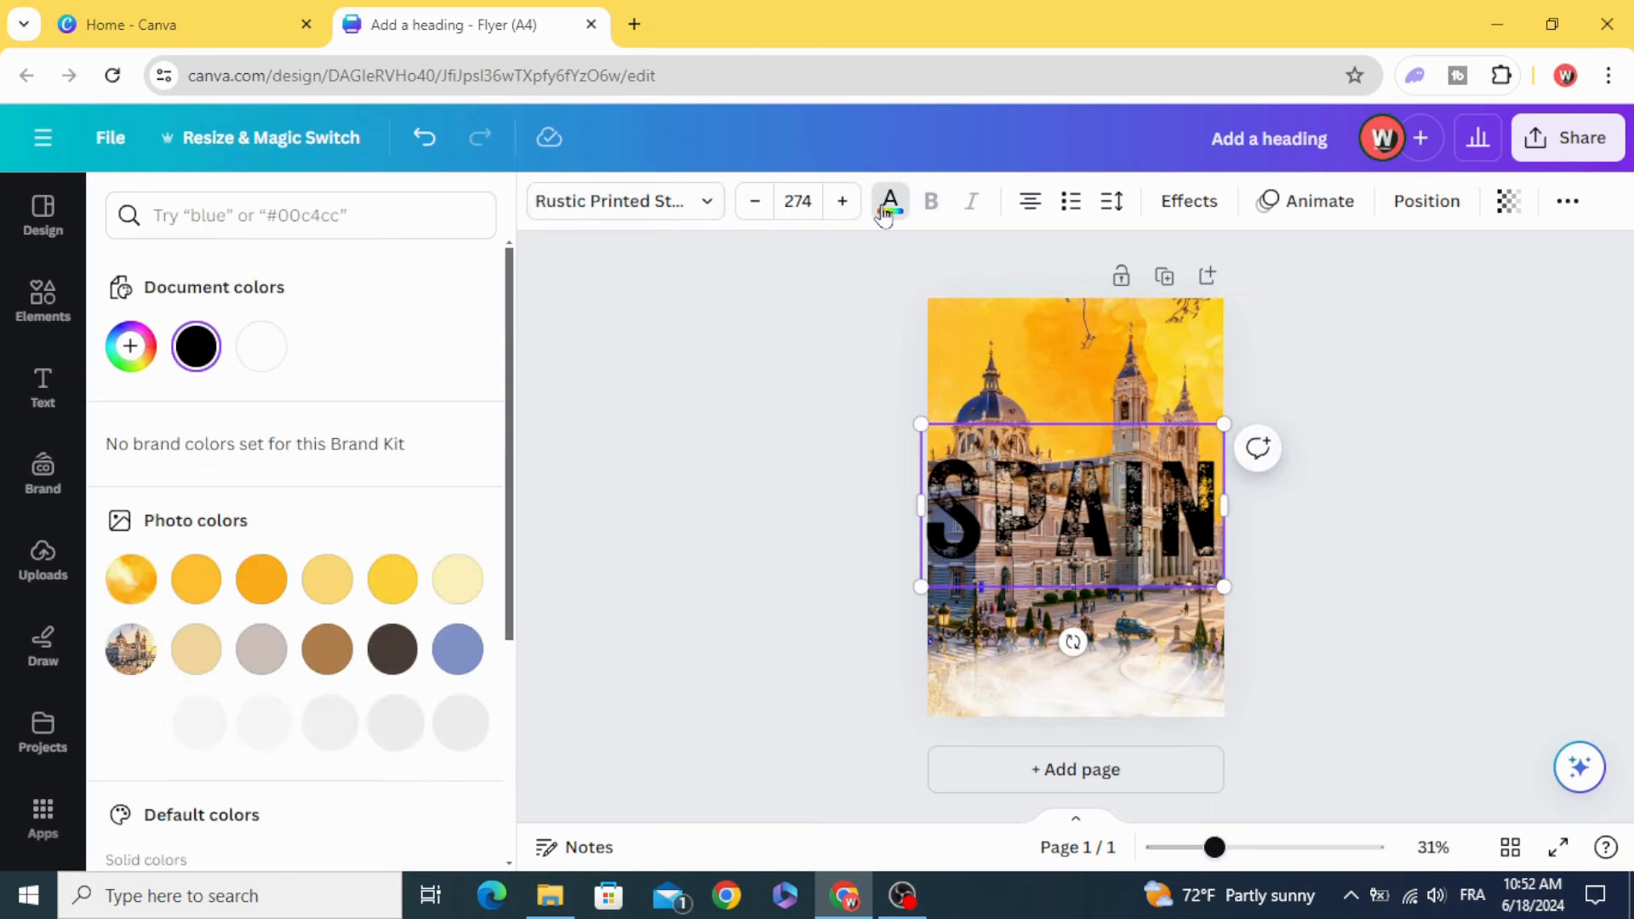
left_click(282, 349)
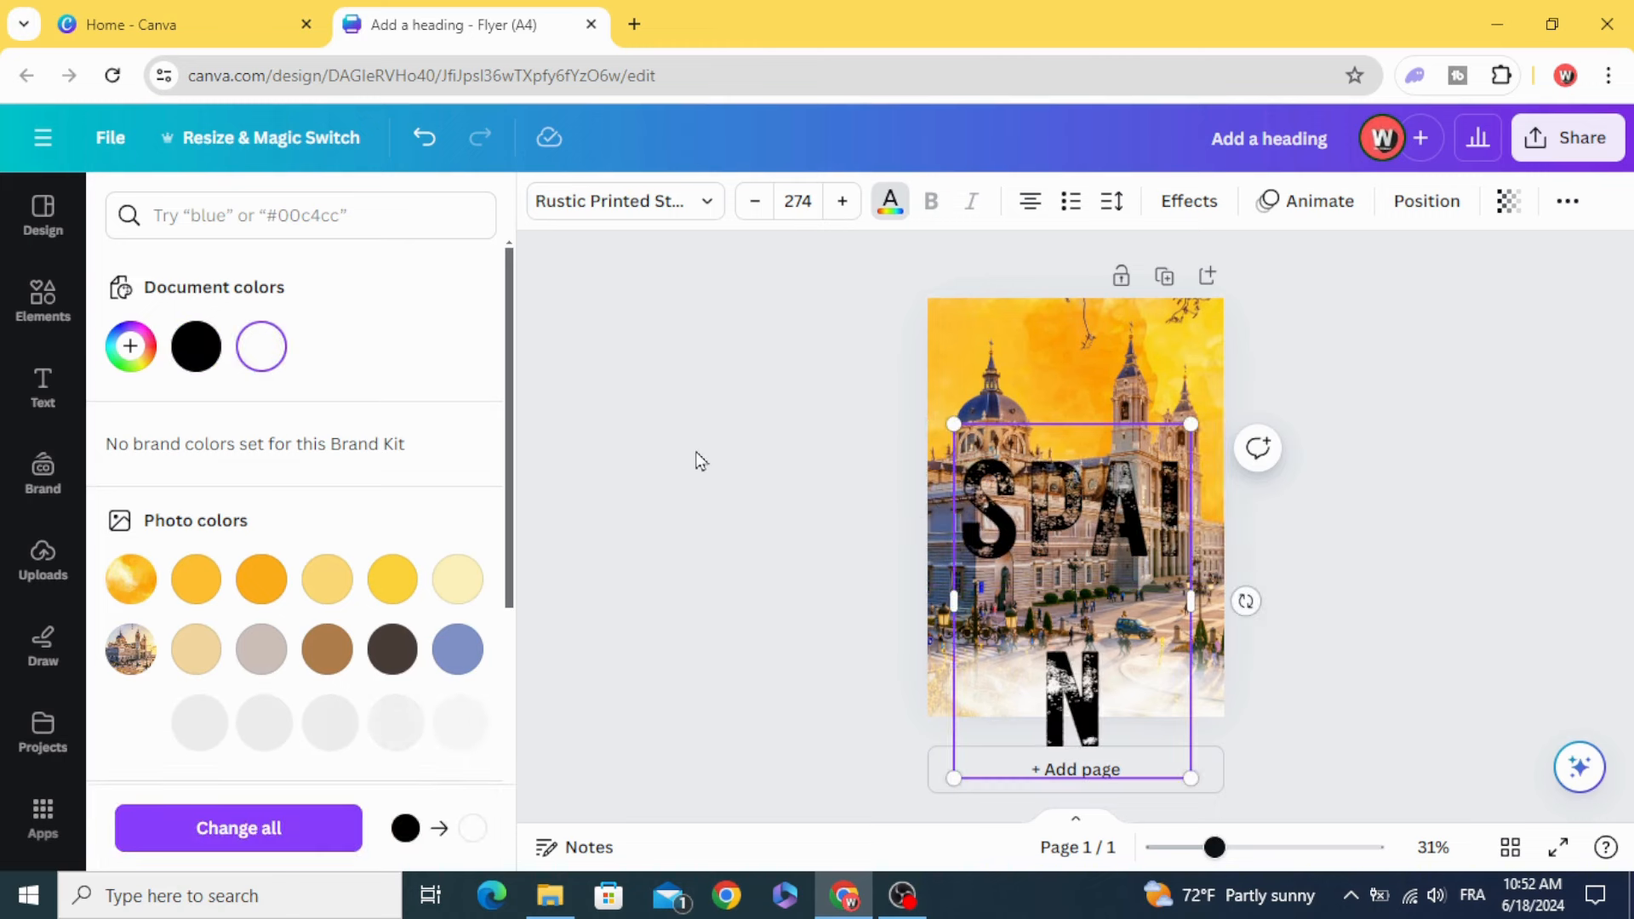
left_click(696, 454)
left_click(999, 515)
left_click(889, 204)
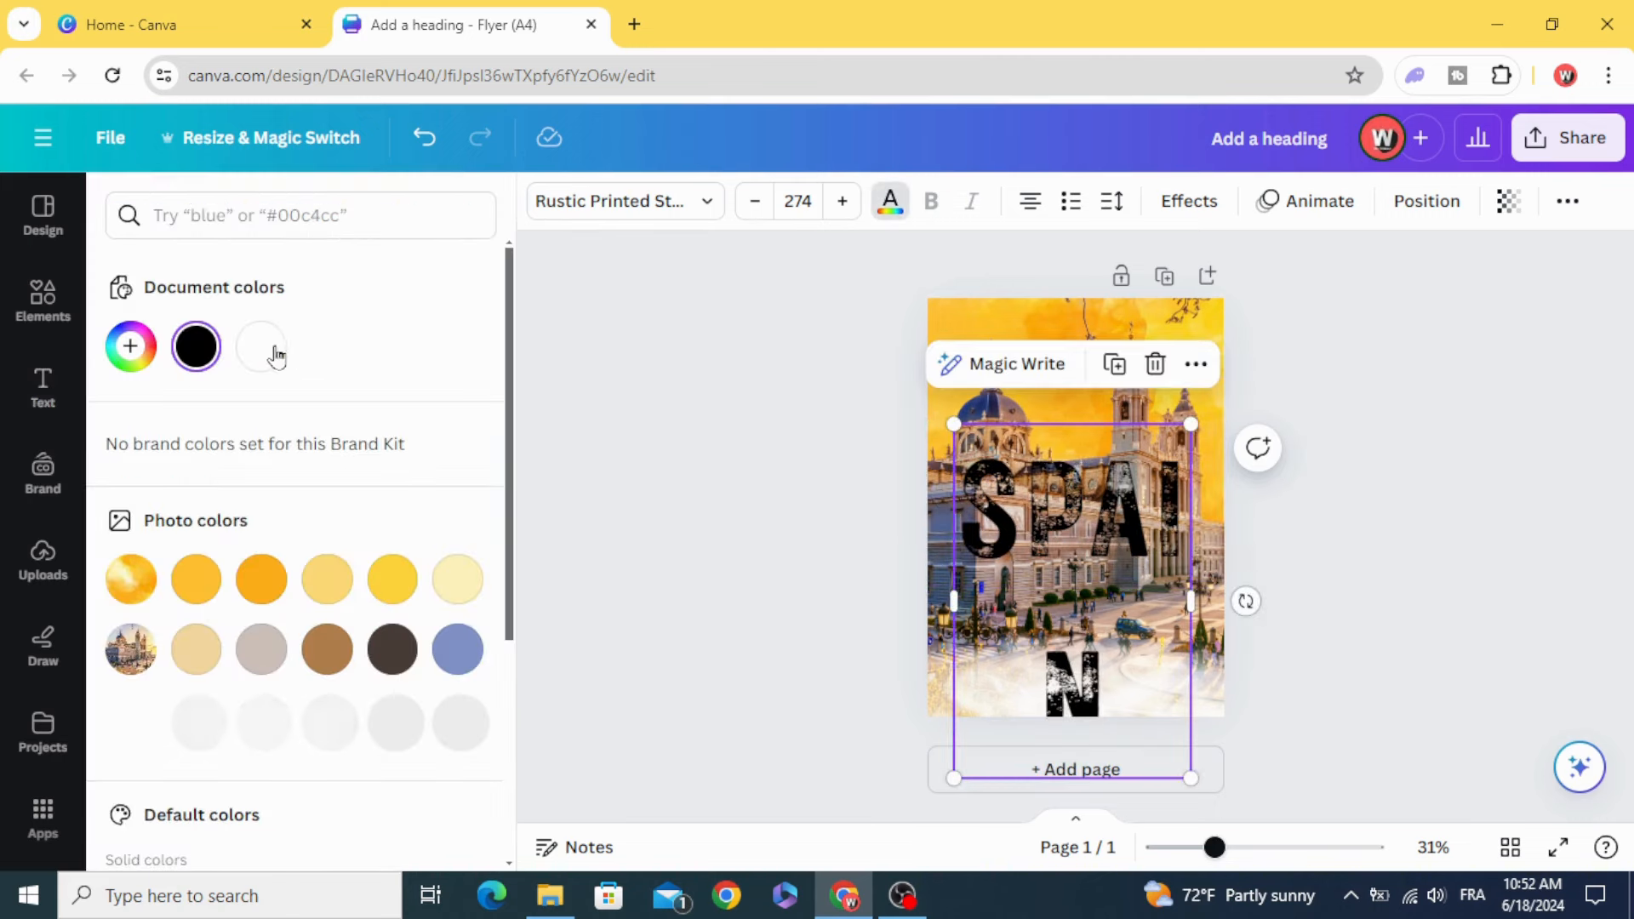
left_click(275, 352)
left_click_drag(936, 601, 856, 595)
left_click(712, 474)
- Move the SPAIN heading to the top of the page and reduce it to a font size of about 248
left_click_drag(1019, 534, 1071, 409)
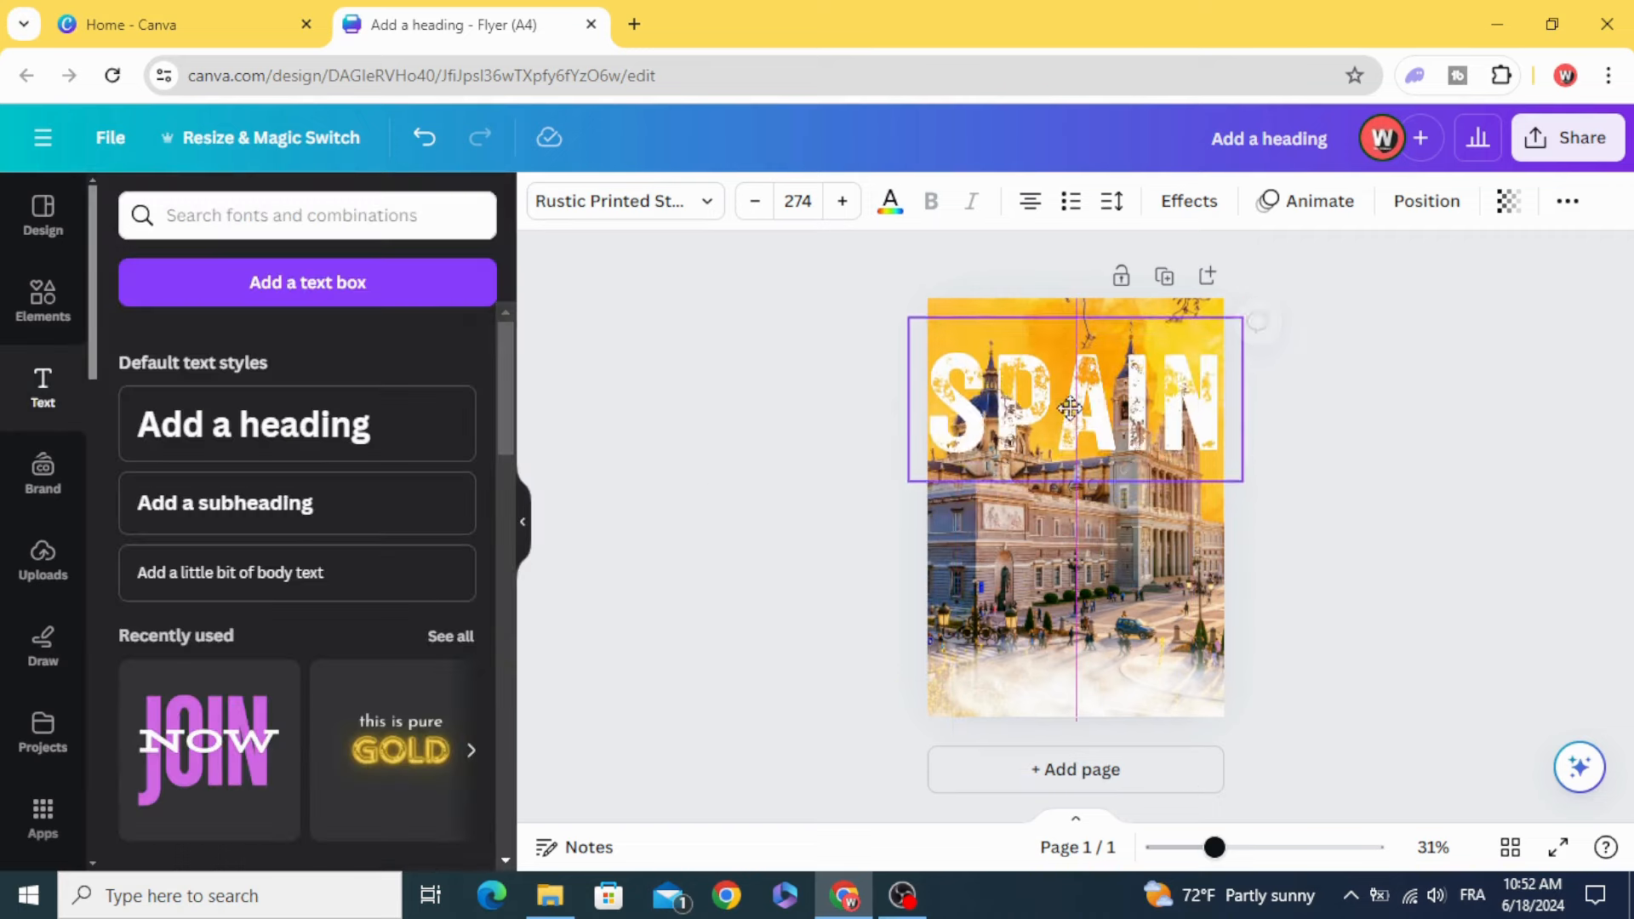
left_click_drag(900, 295, 940, 312)
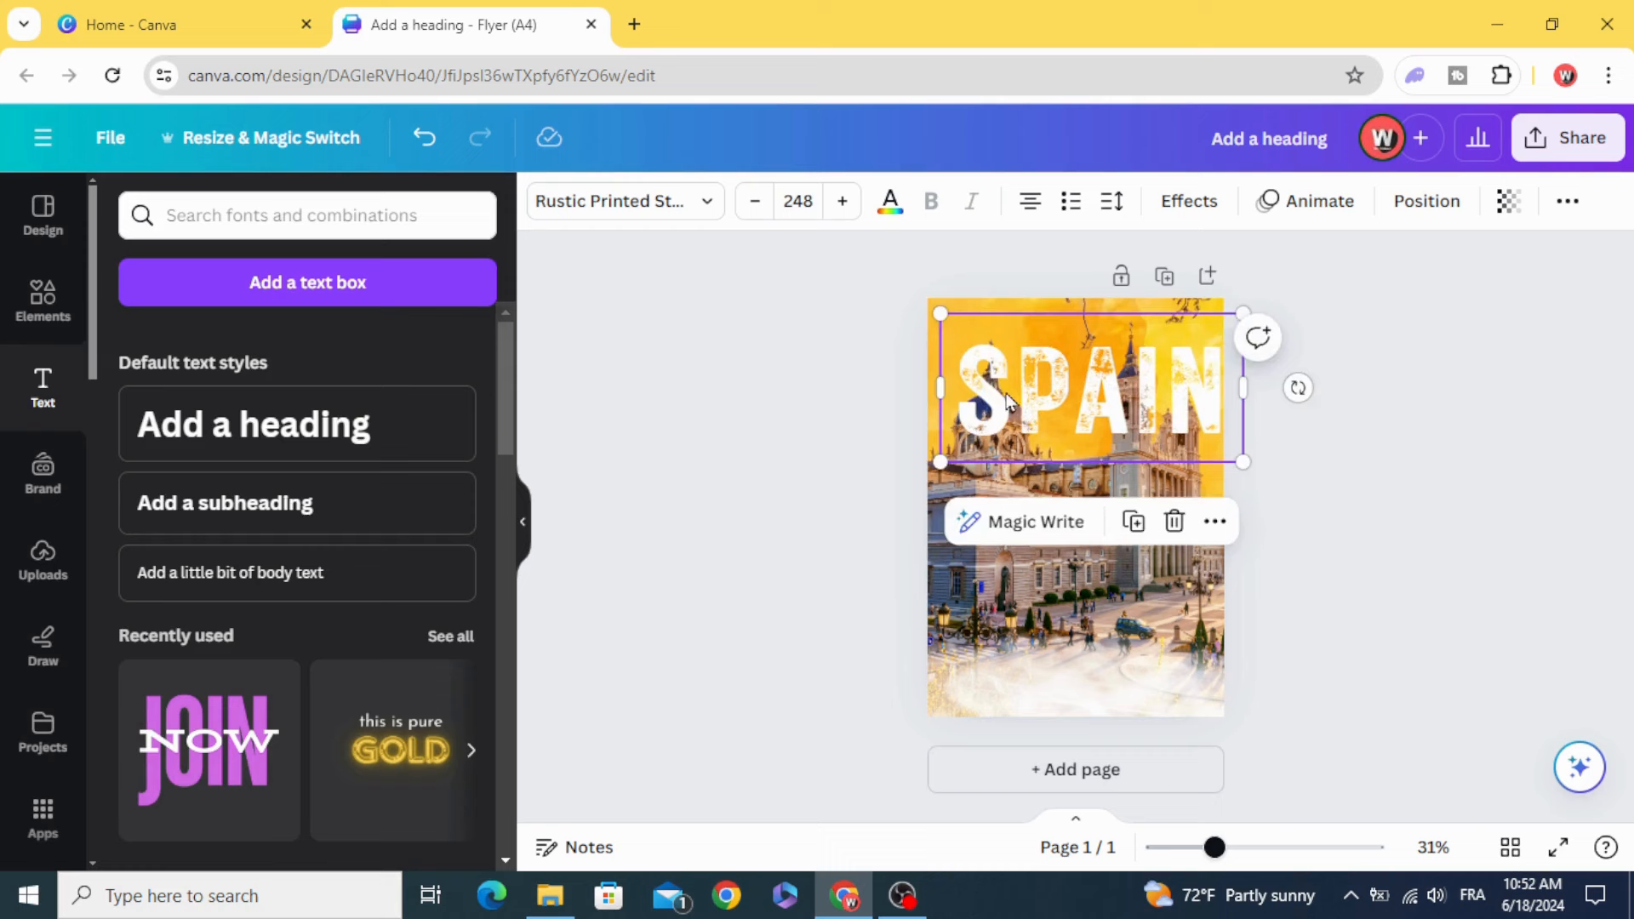
left_click_drag(1007, 386, 993, 365)
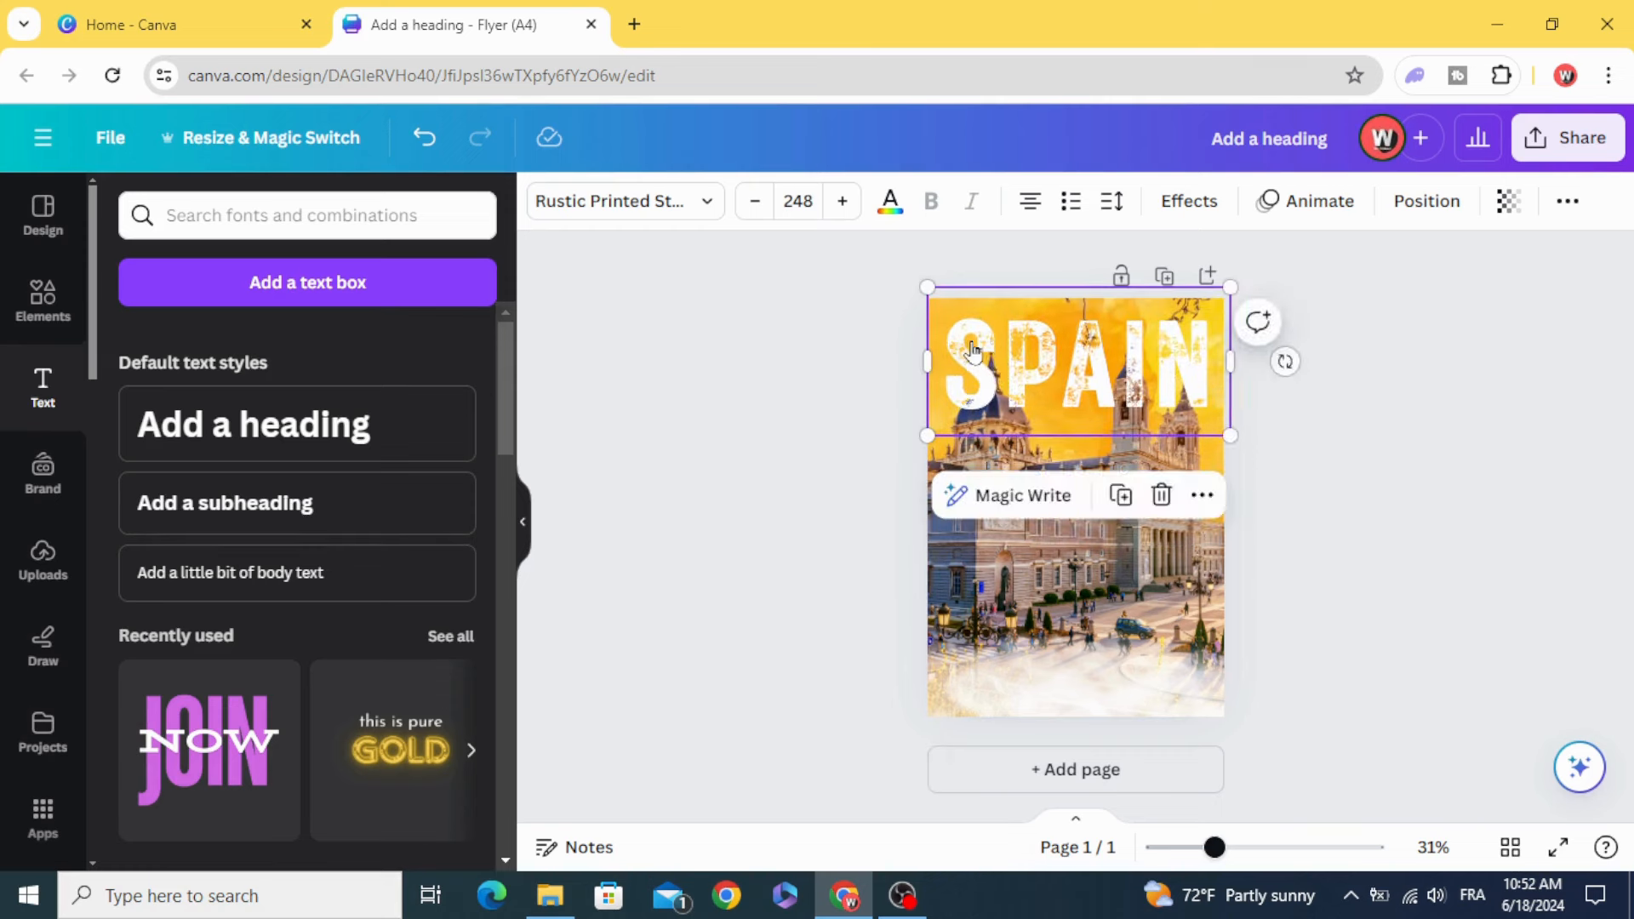
- Send the SPAIN heading backward so it sits behind the cathedral cutout's towers
right_click(972, 350)
mouse_move(1121, 454)
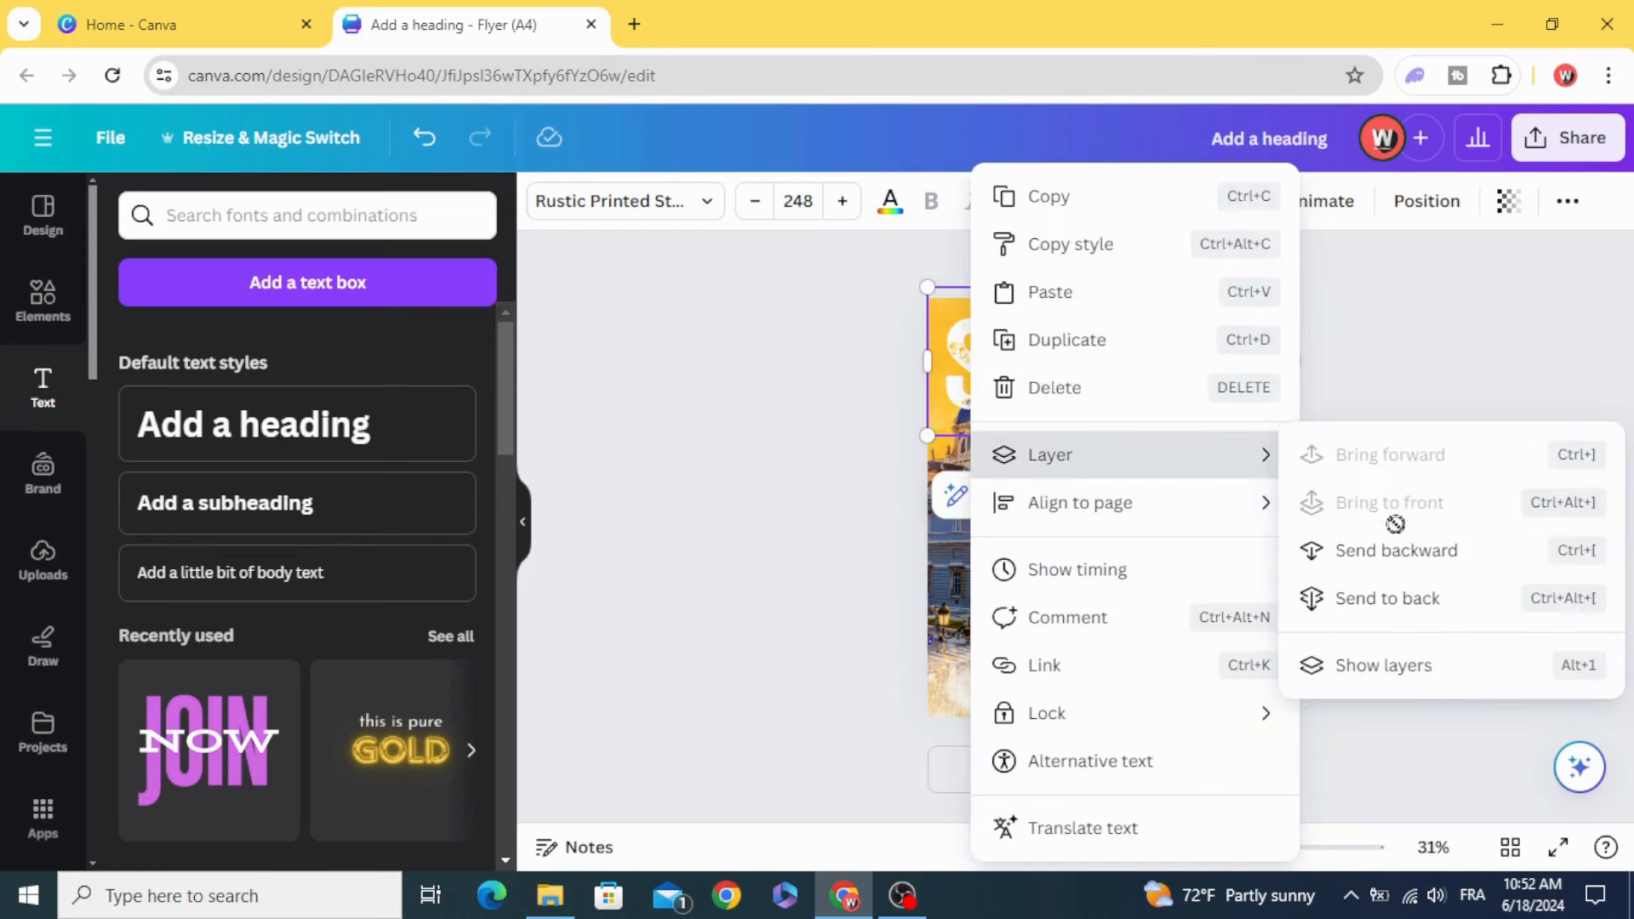
left_click(1396, 557)
left_click(705, 459)
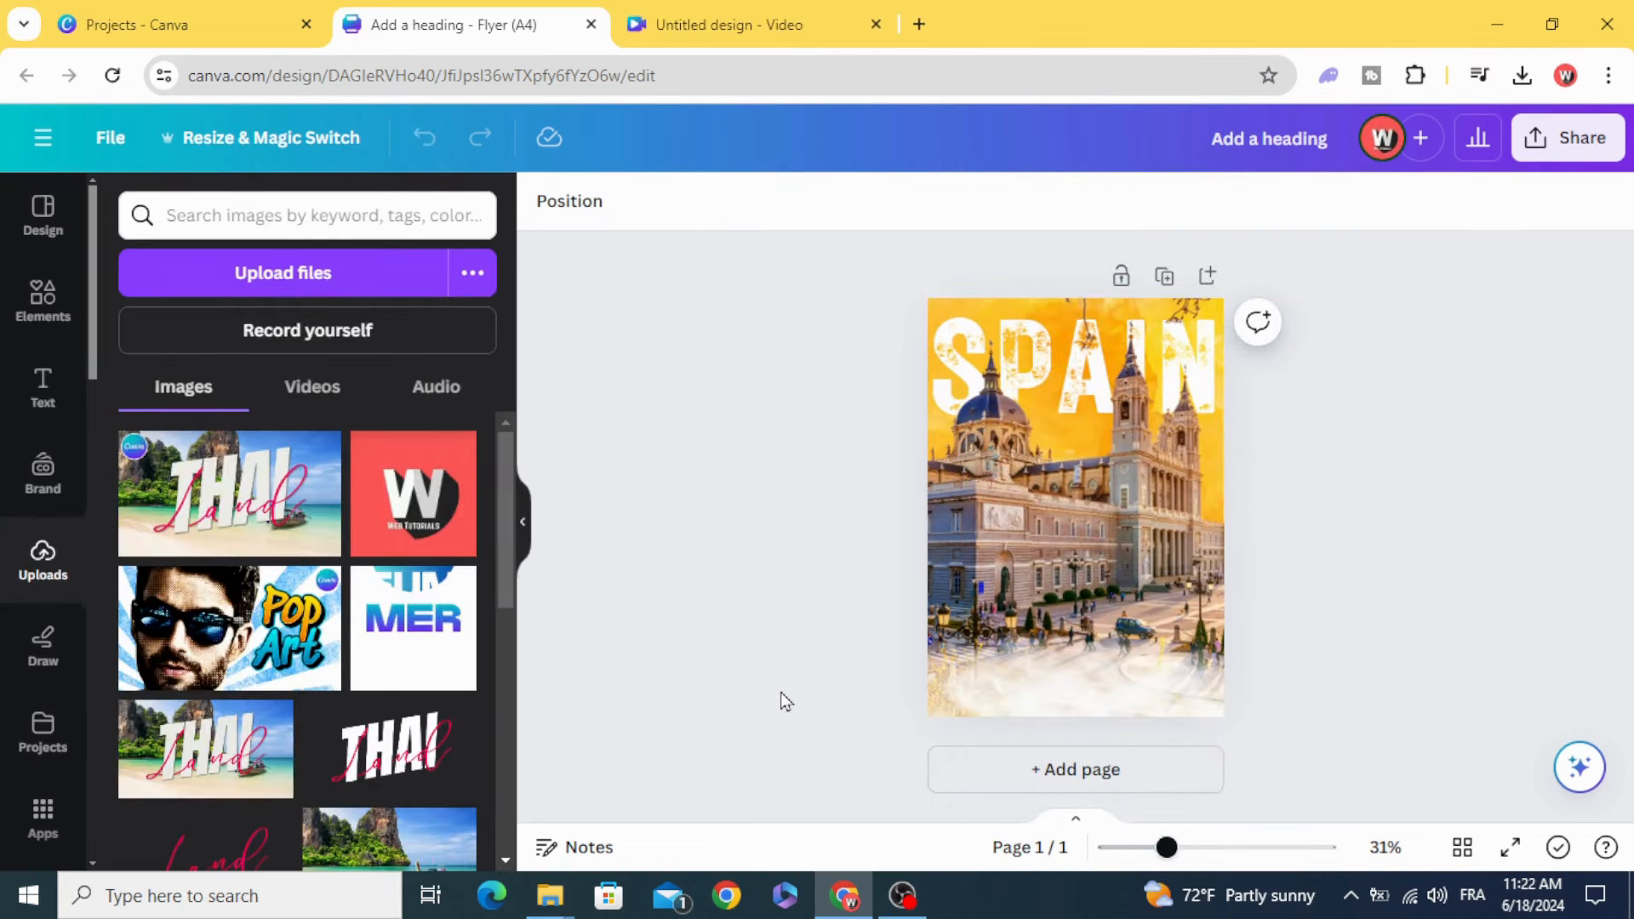
- Download the finished flyer as a PNG
left_click(1585, 140)
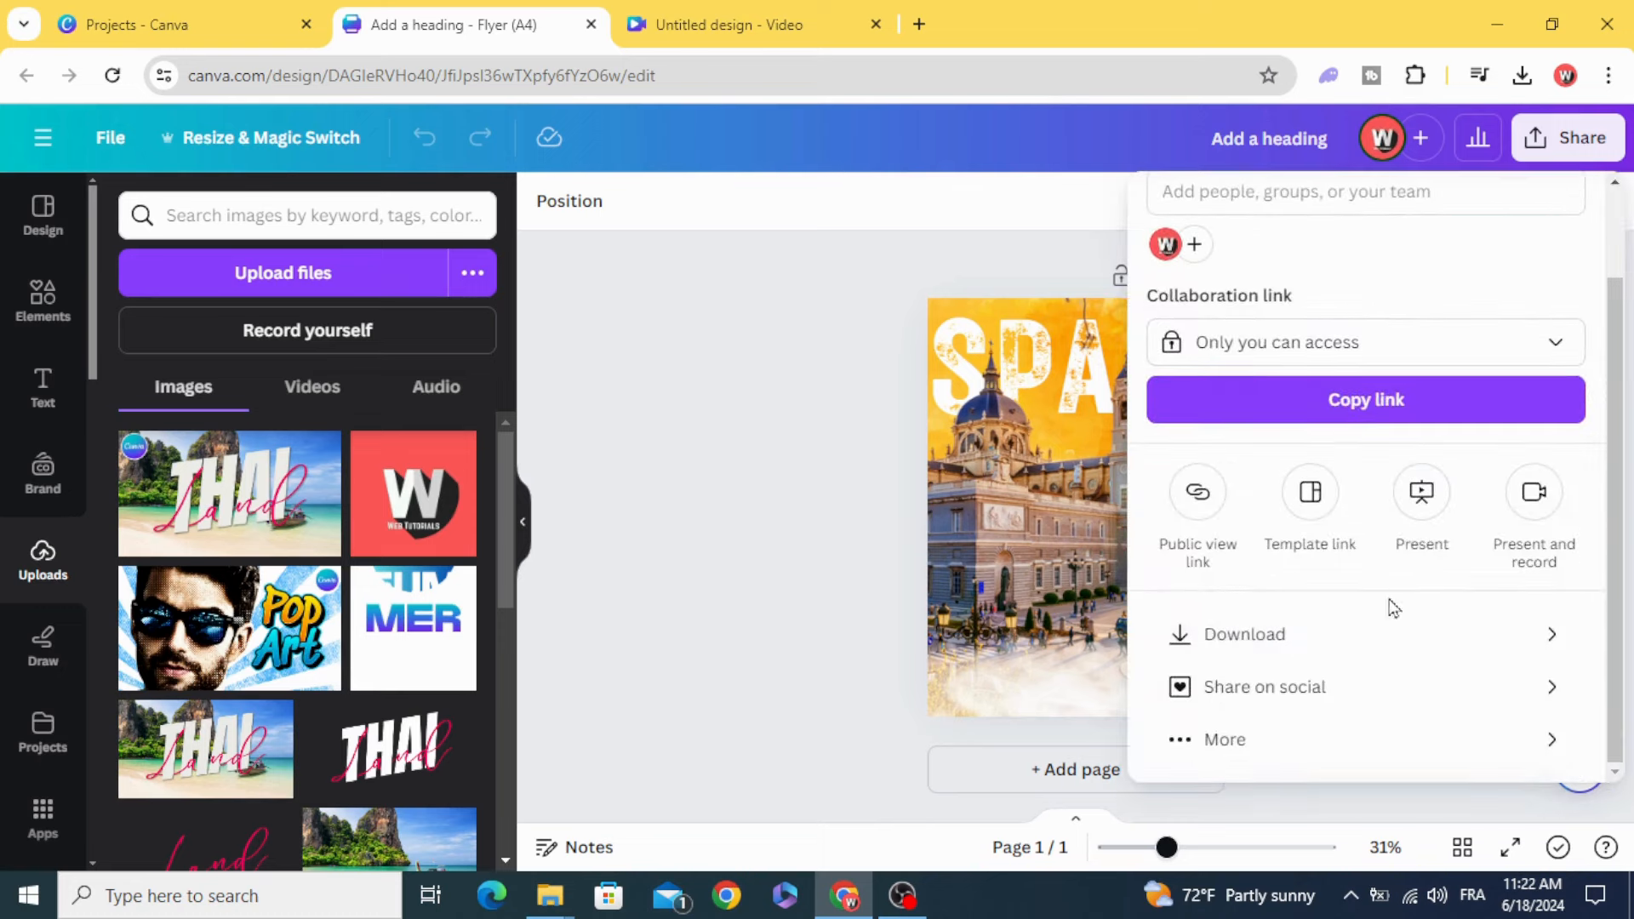
left_click(1404, 640)
left_click(1367, 631)
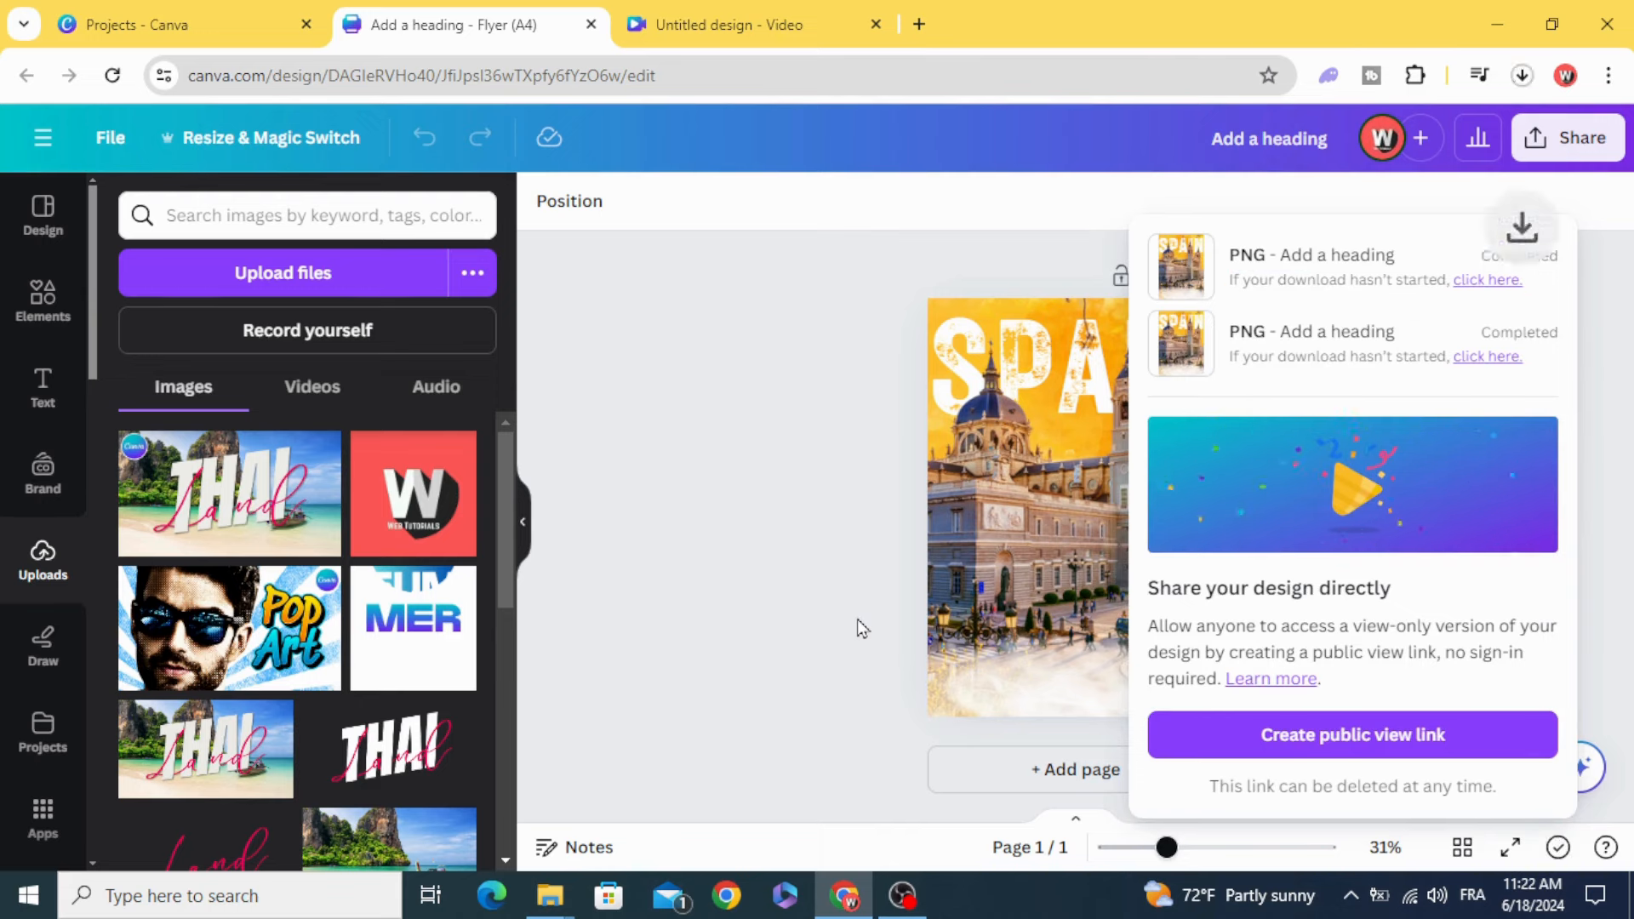
- Upload the newly downloaded flyer PNG from the browser's recent downloads into the design's uploads
left_click(1522, 76)
left_click(1523, 77)
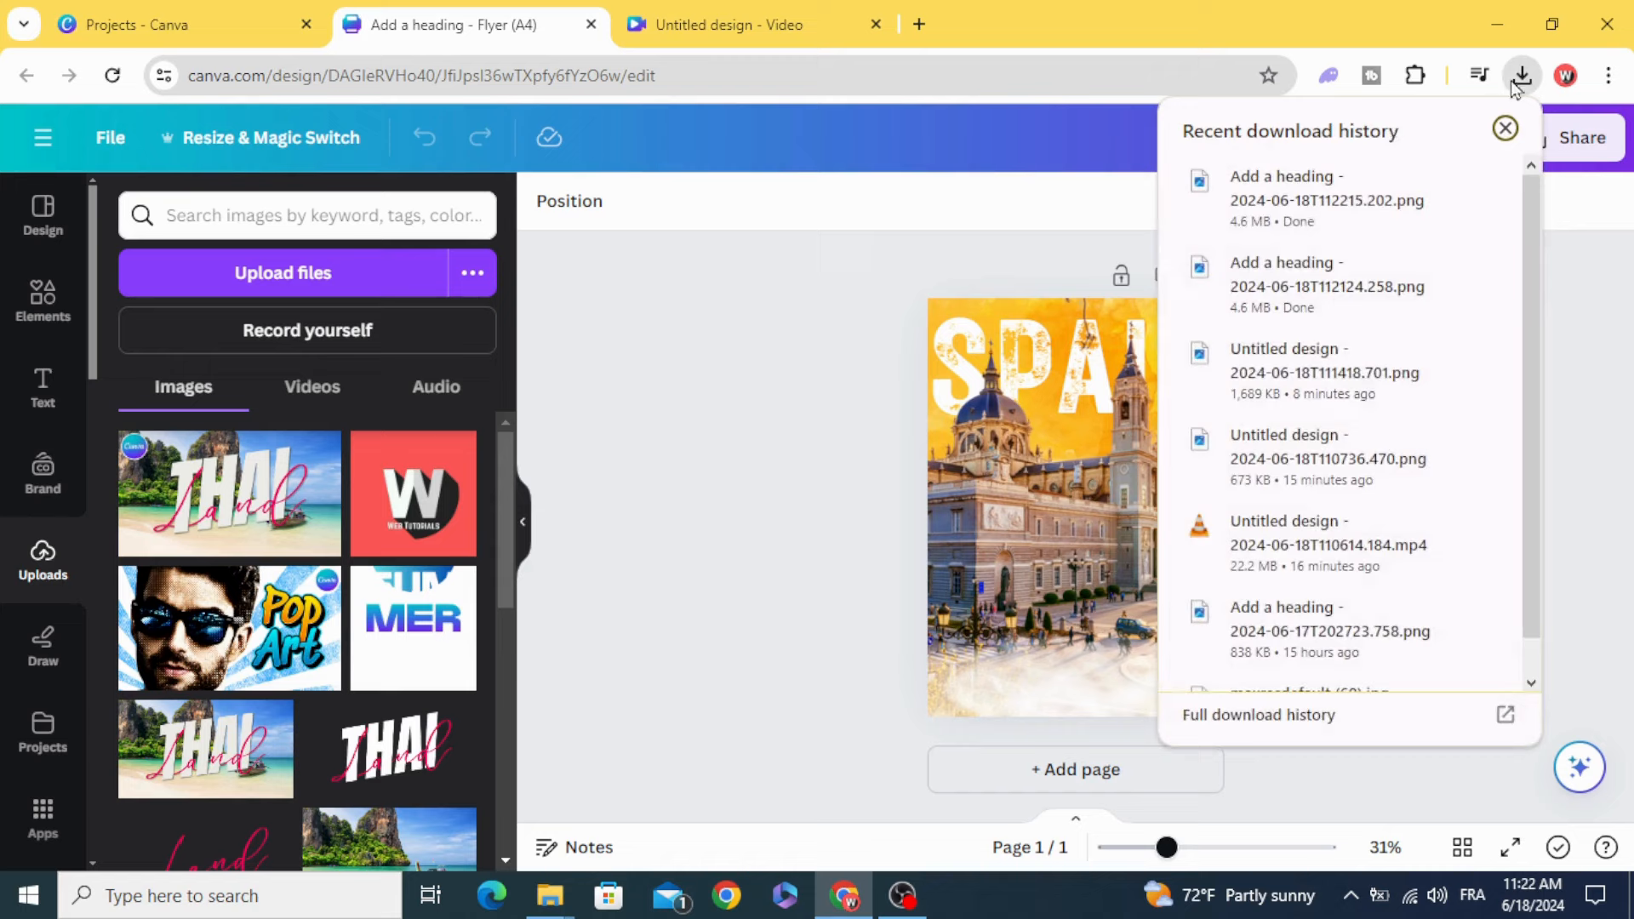
left_click_drag(1355, 201, 371, 666)
left_click(713, 529)
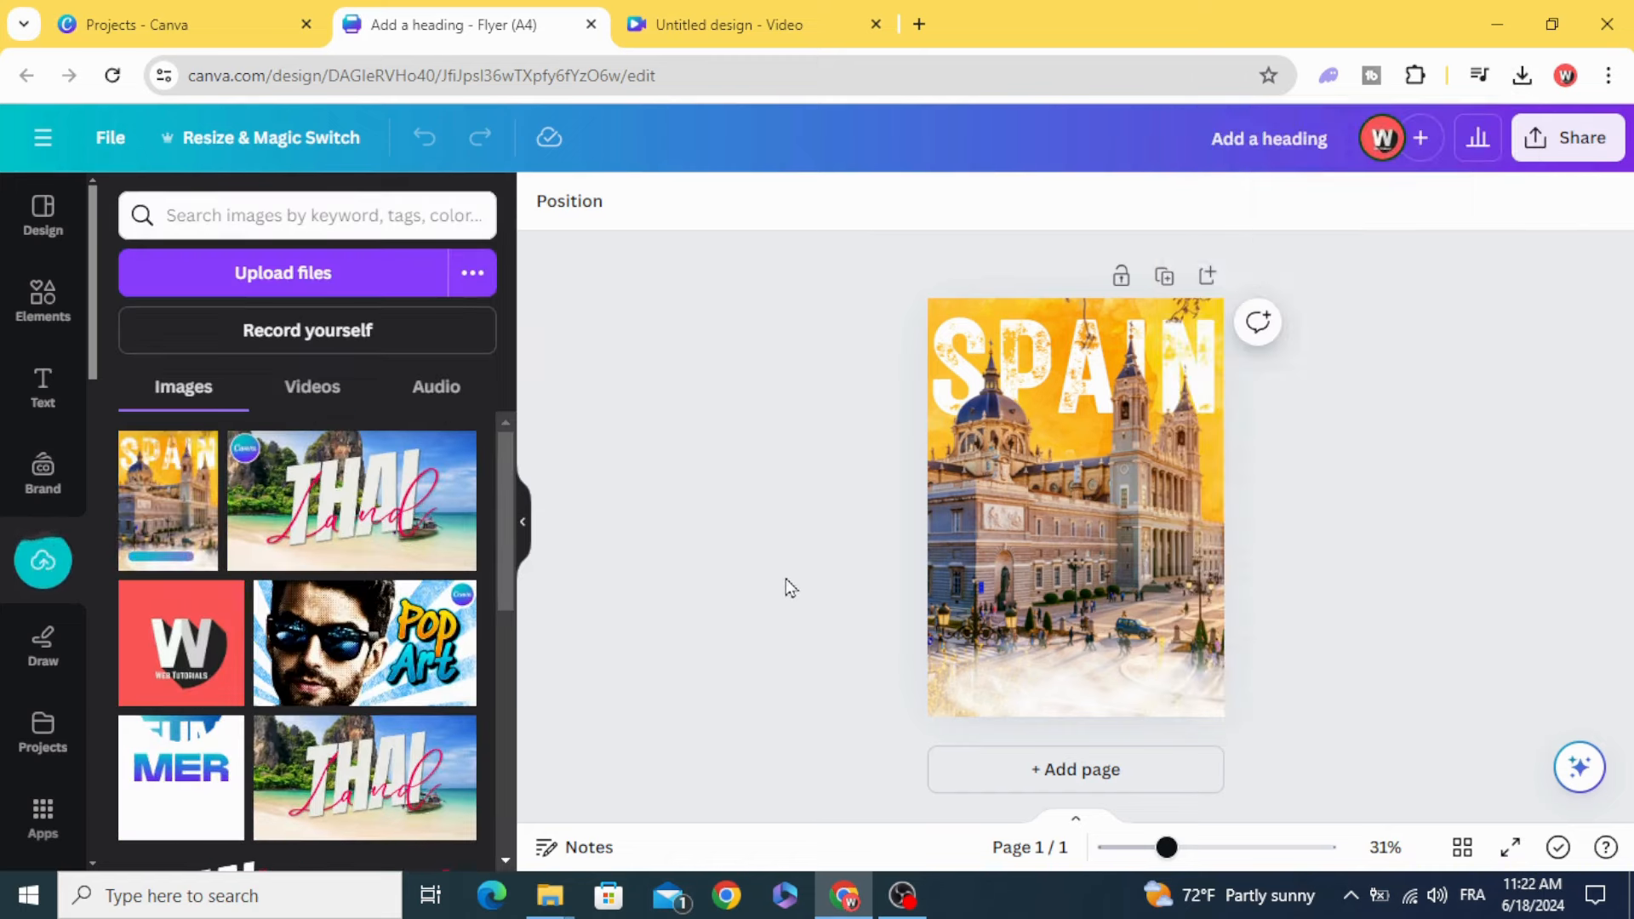
- Add a second page with a light gray background and place the uploaded flyer on it, enlarged to nearly fill the page
left_click(980, 770)
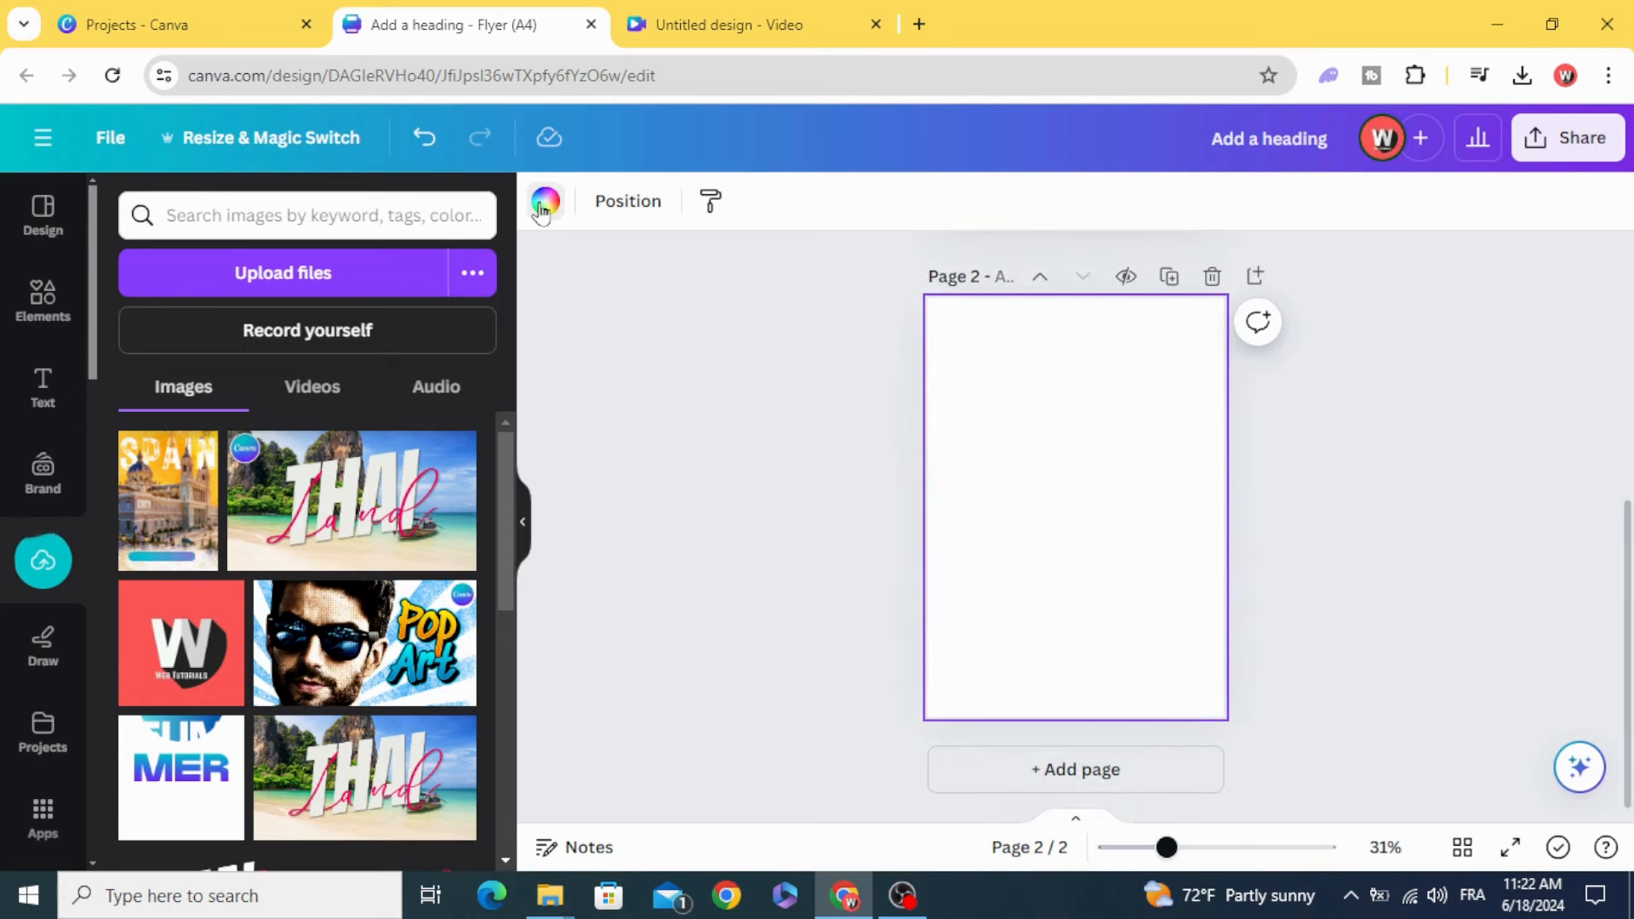
left_click(545, 202)
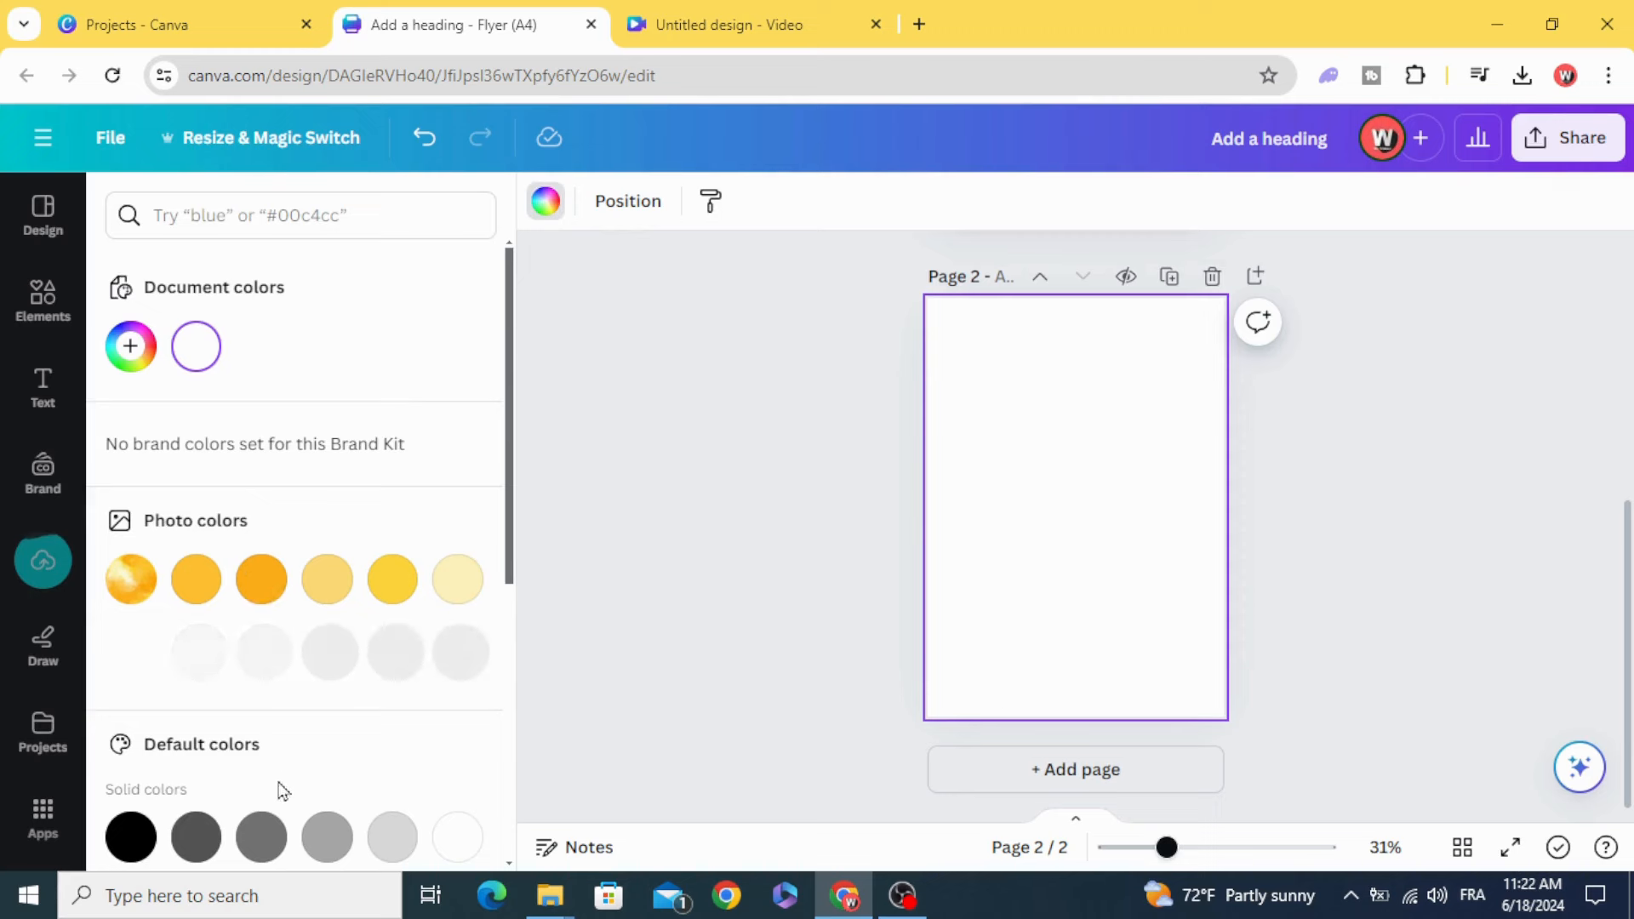
left_click(396, 837)
left_click(704, 624)
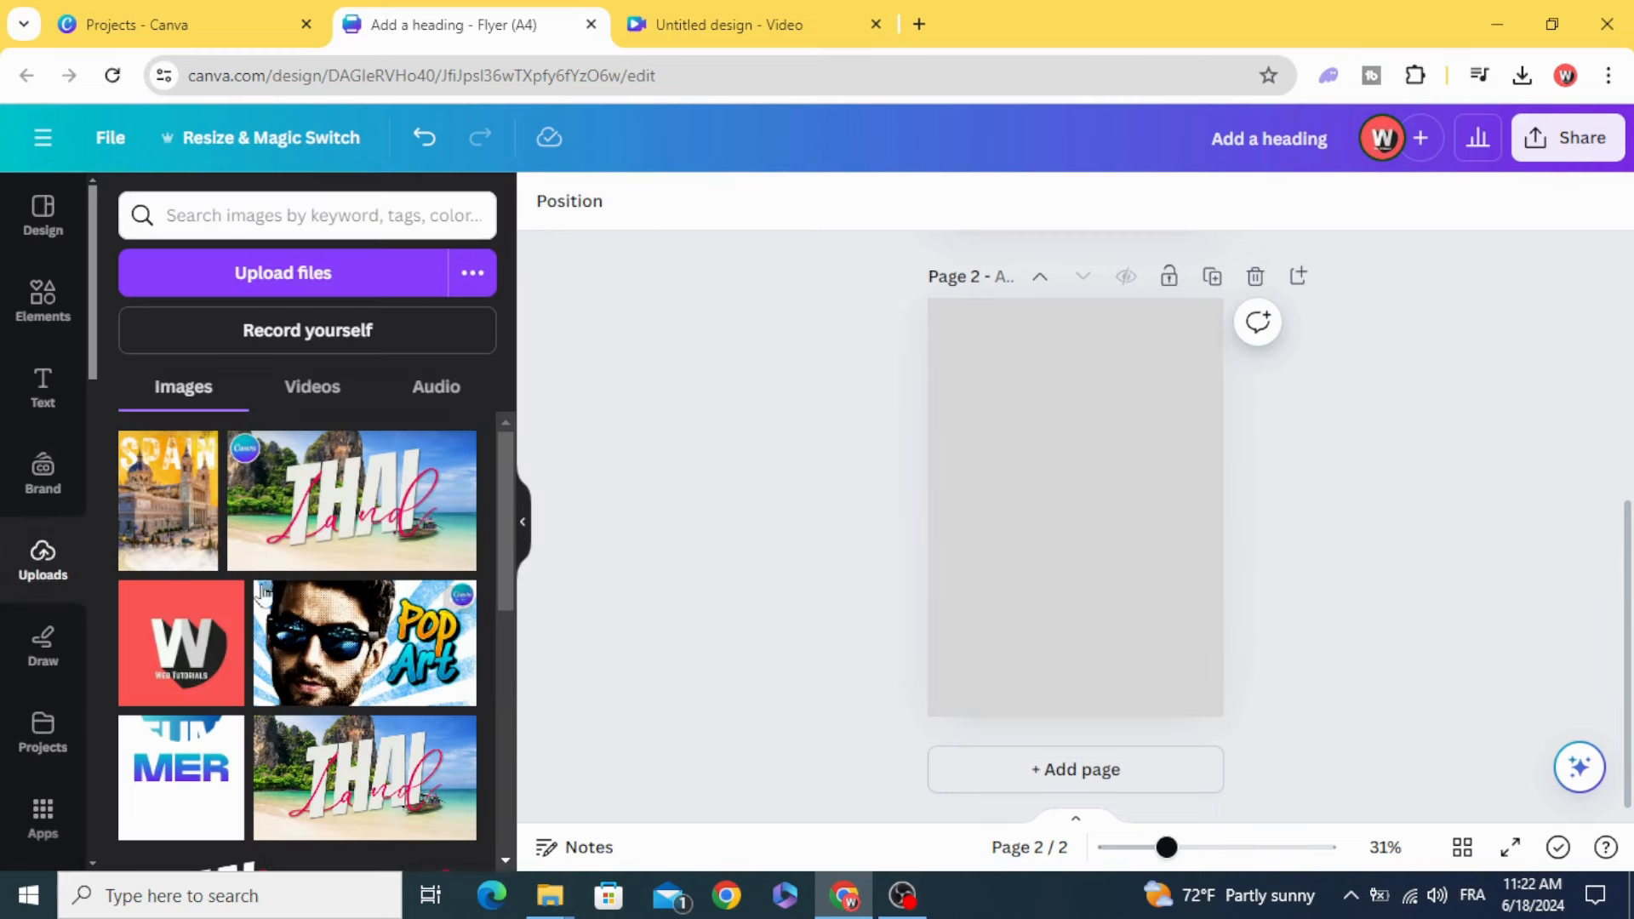
left_click_drag(154, 546, 1029, 482)
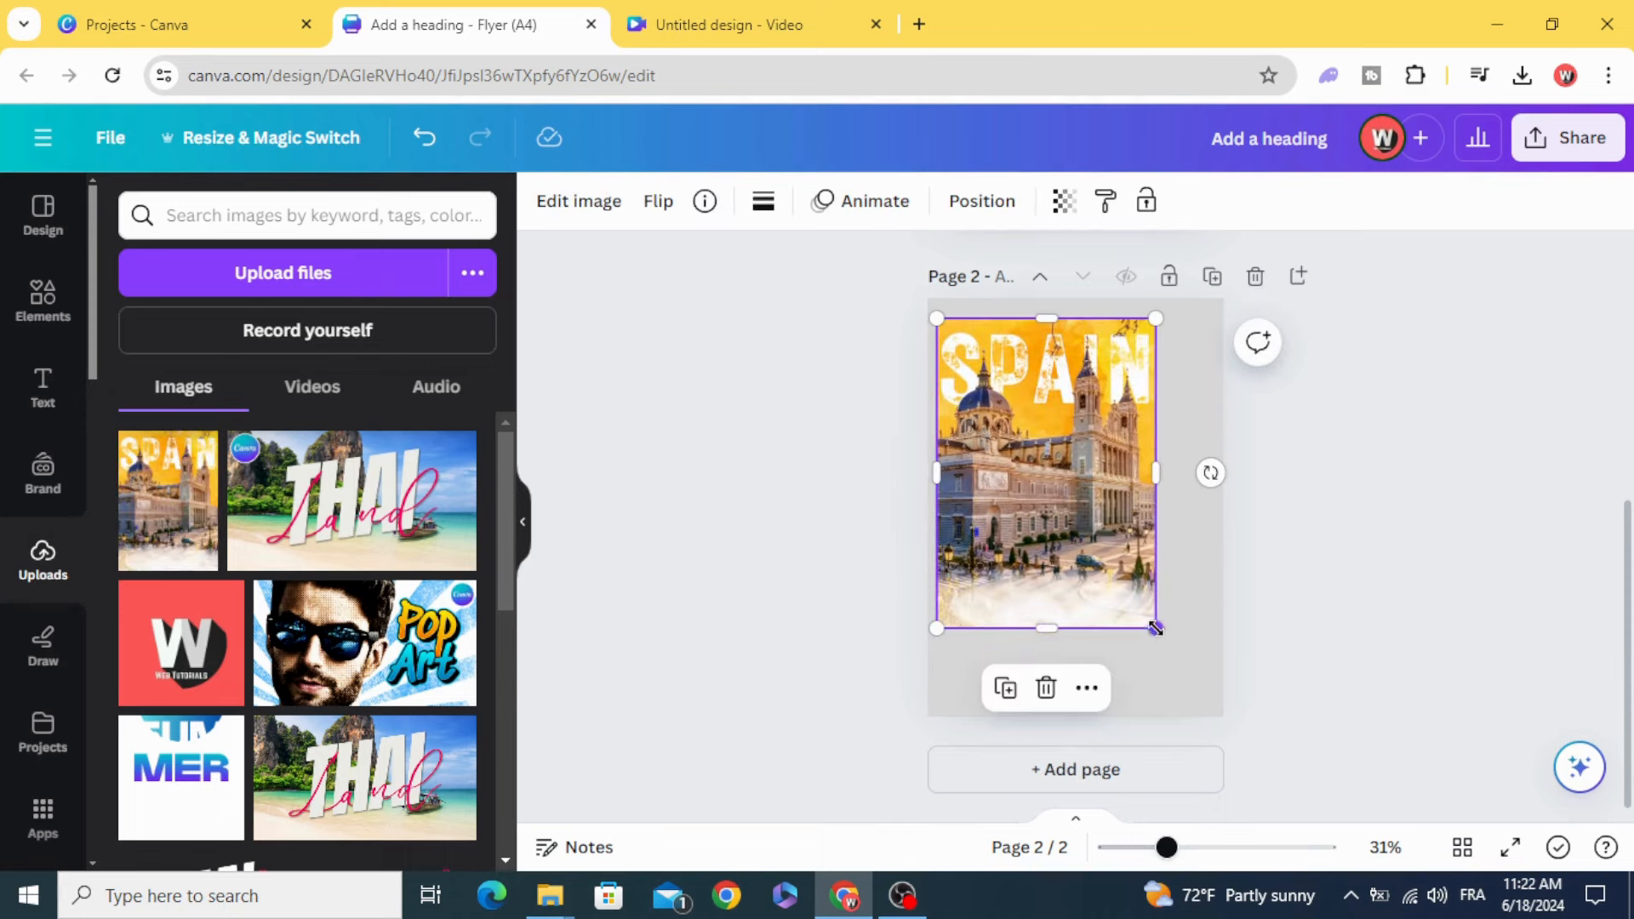
left_click_drag(1155, 628, 1195, 701)
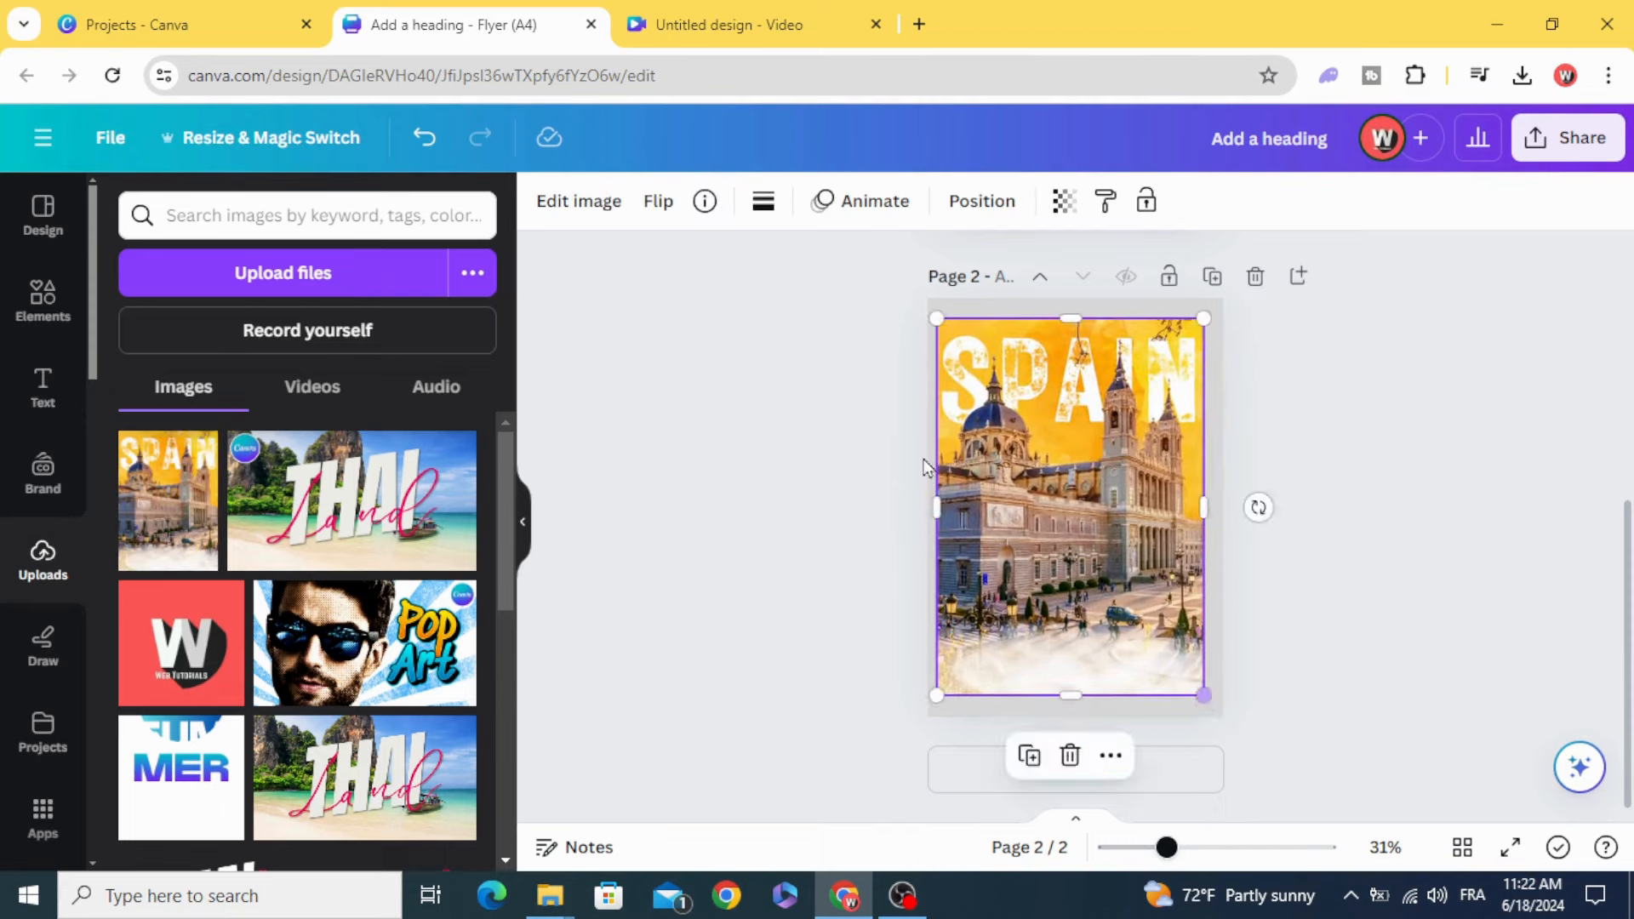
- Give the flyer image on page 2 a solid white border of weight 18 and center it on the page
left_click(766, 207)
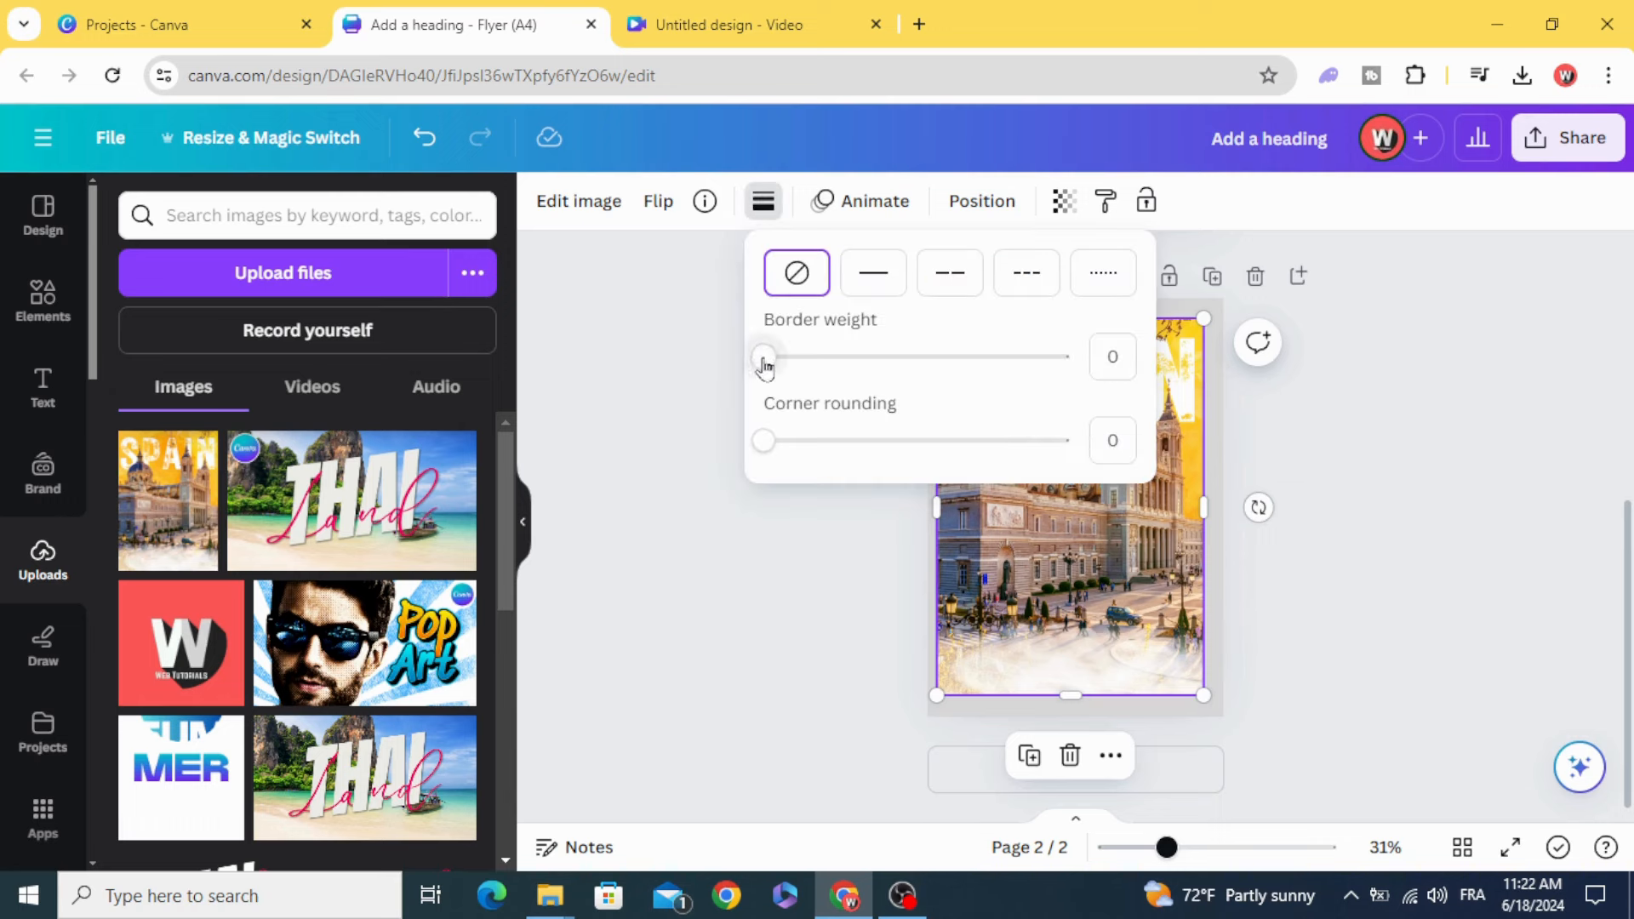
left_click_drag(764, 366, 820, 378)
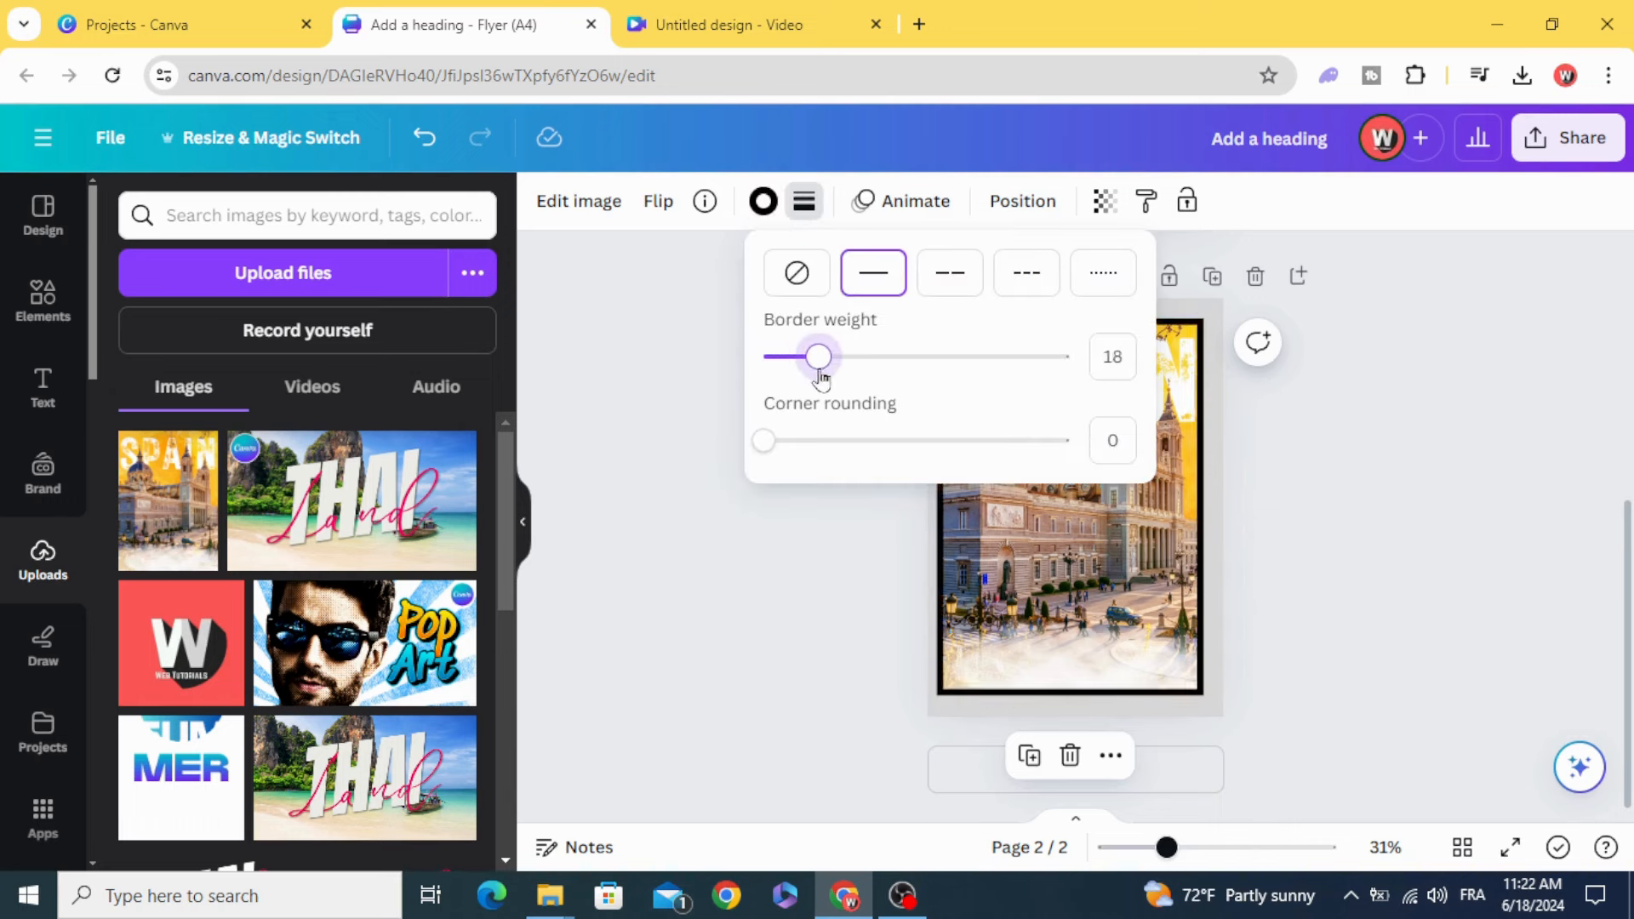
left_click(763, 201)
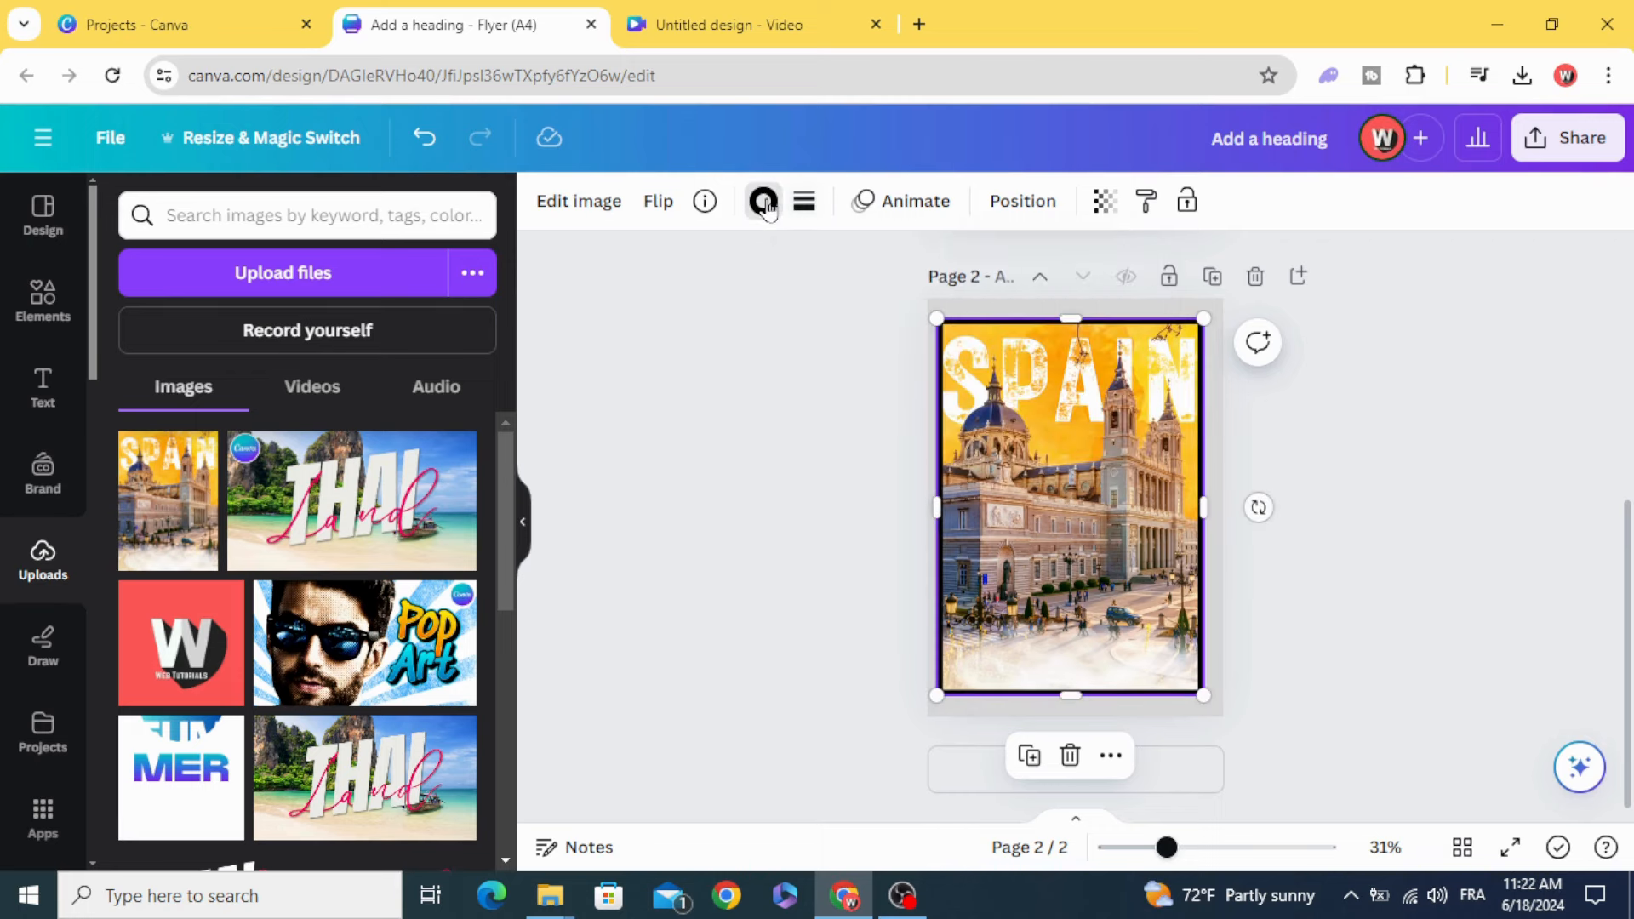
left_click(327, 346)
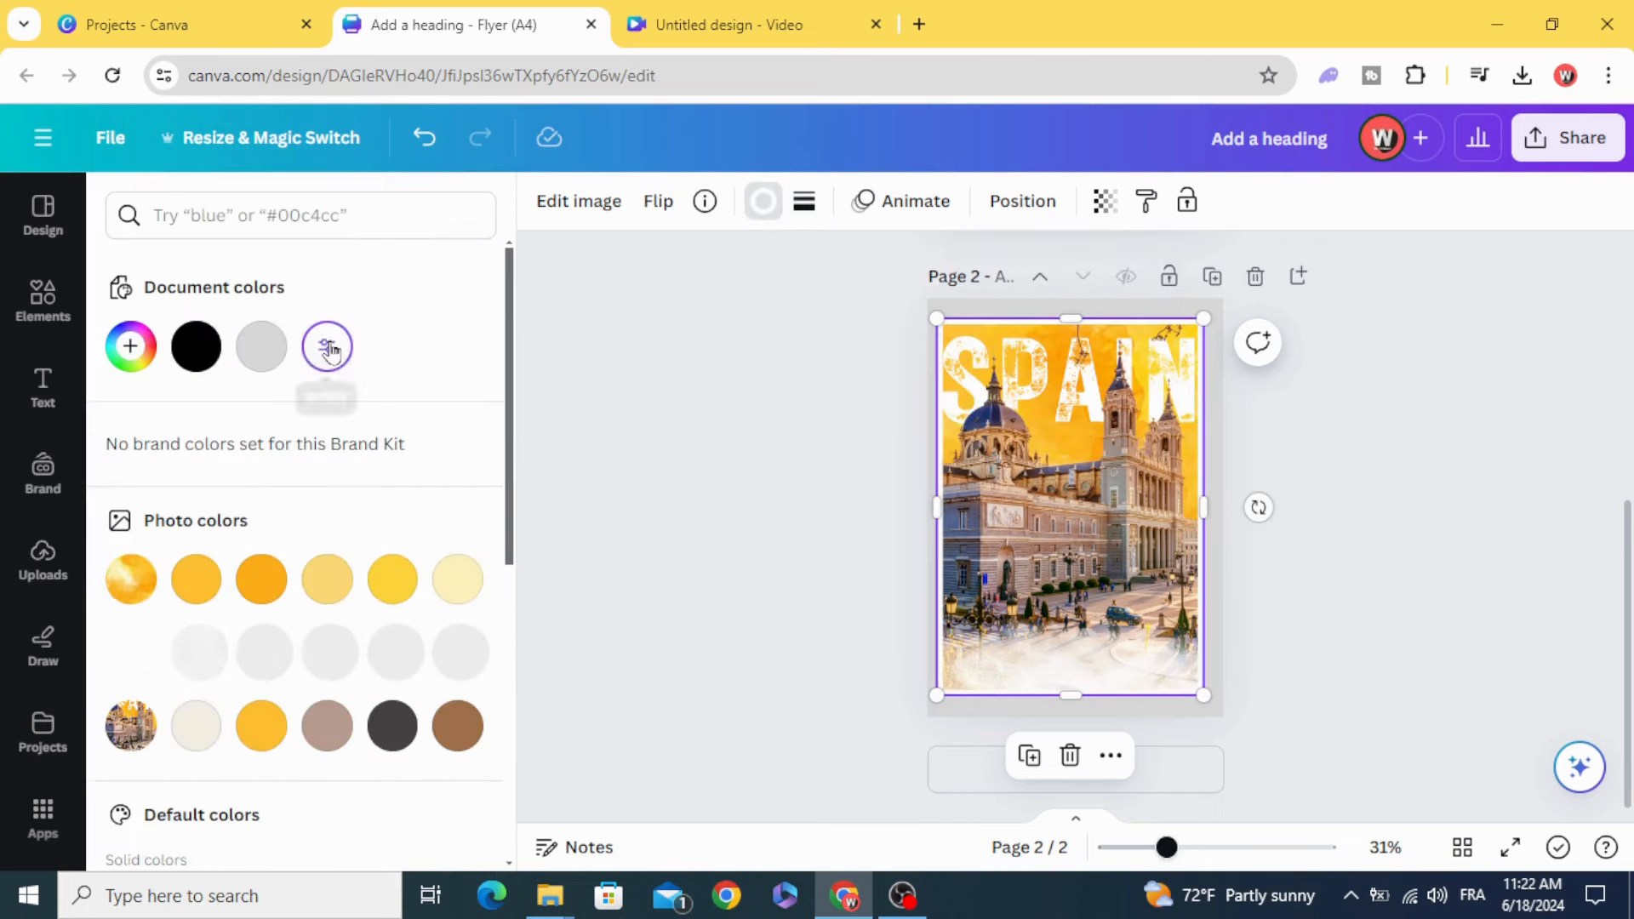
left_click(700, 465)
left_click_drag(1021, 567, 1026, 566)
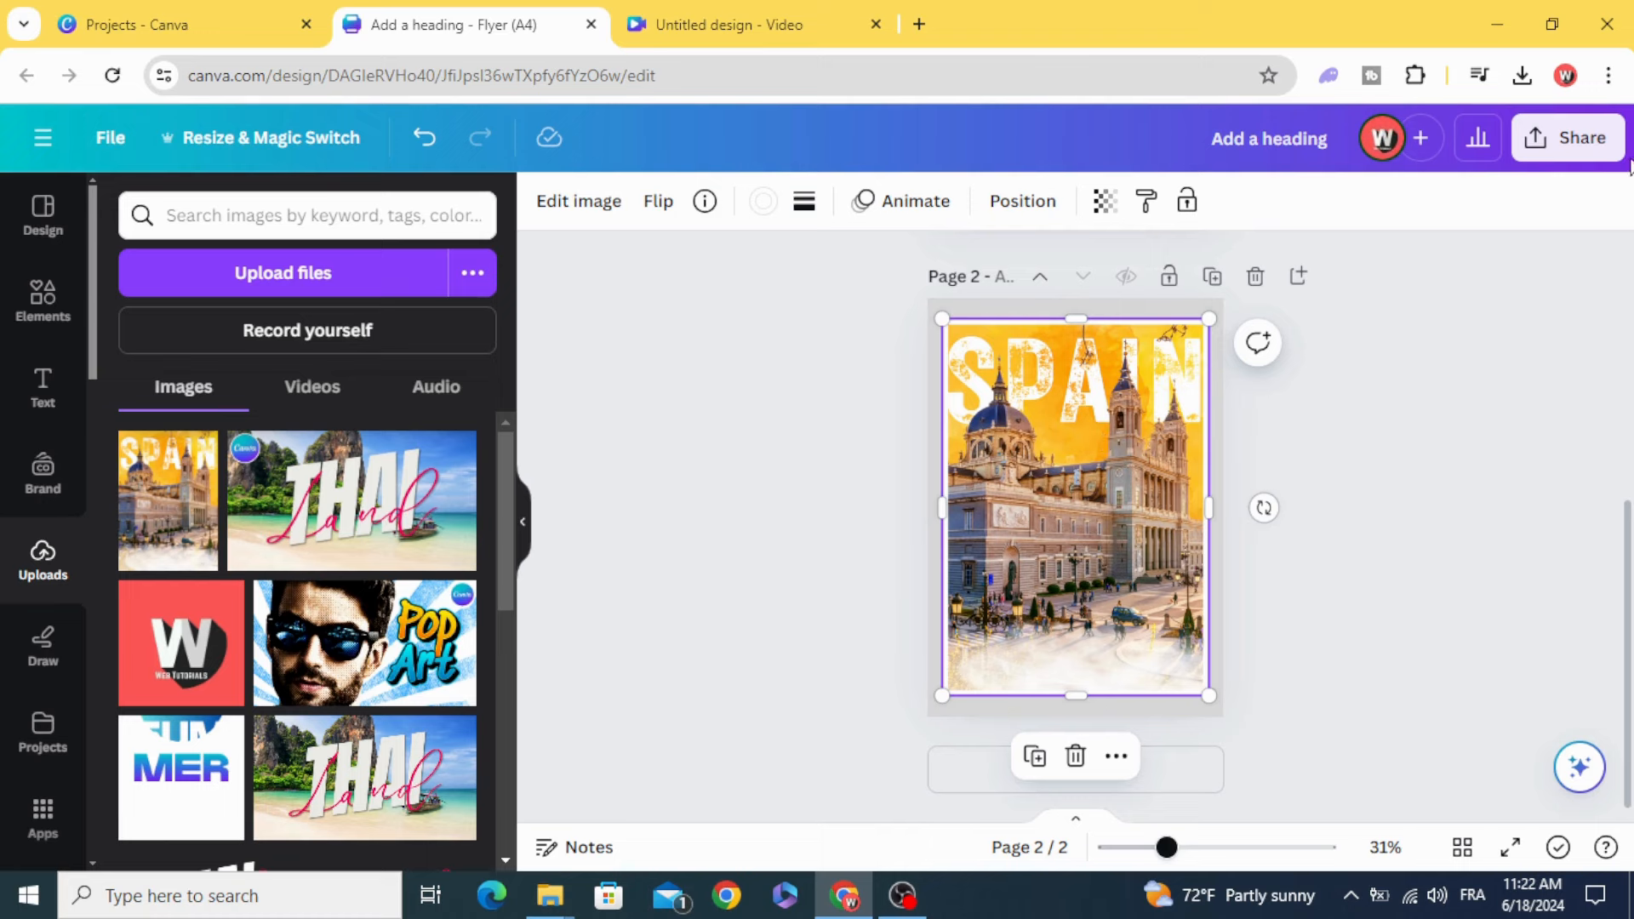
- Download only page 2 of the design as a PNG
left_click(1583, 139)
scroll(1433, 572, "down", 2)
left_click(1437, 636)
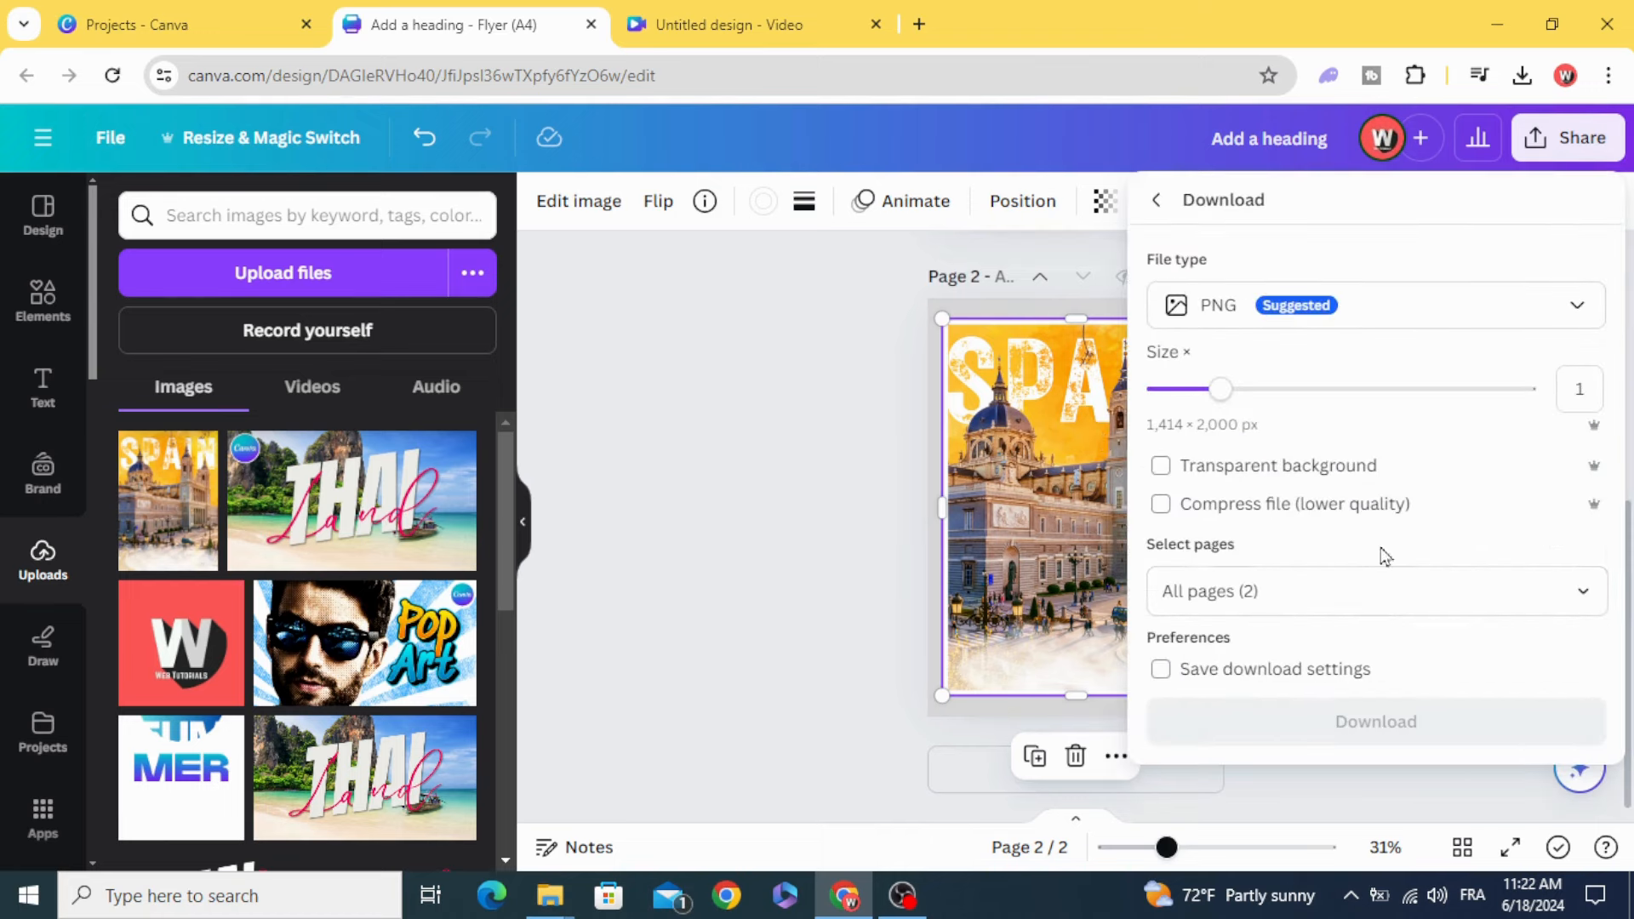
left_click(1414, 579)
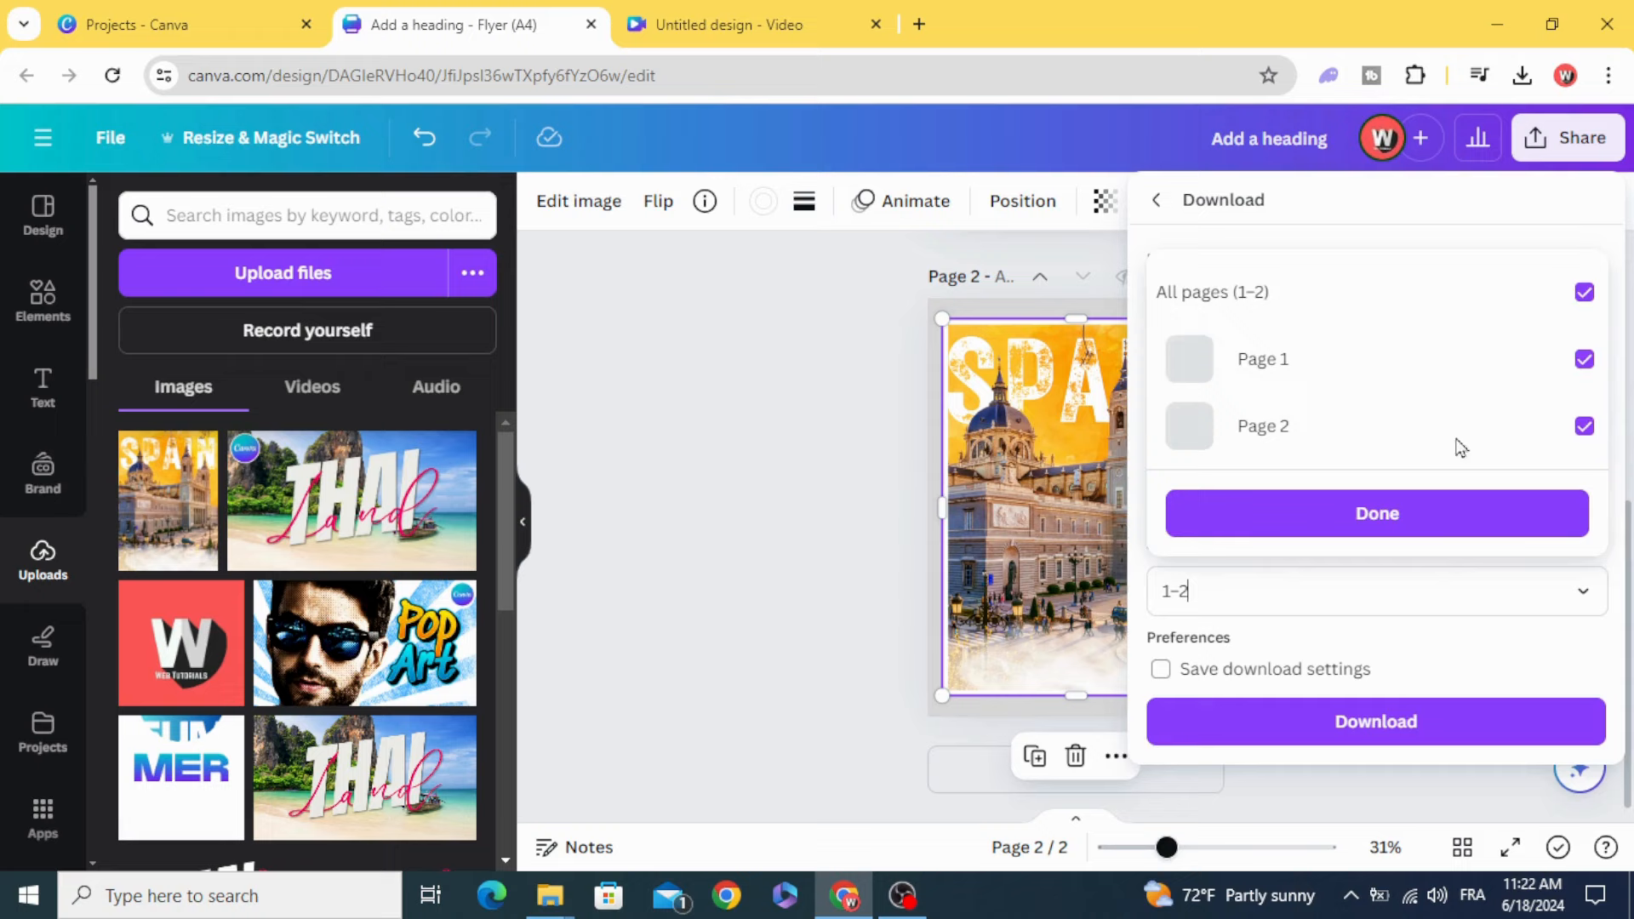
left_click(1565, 292)
left_click(1564, 426)
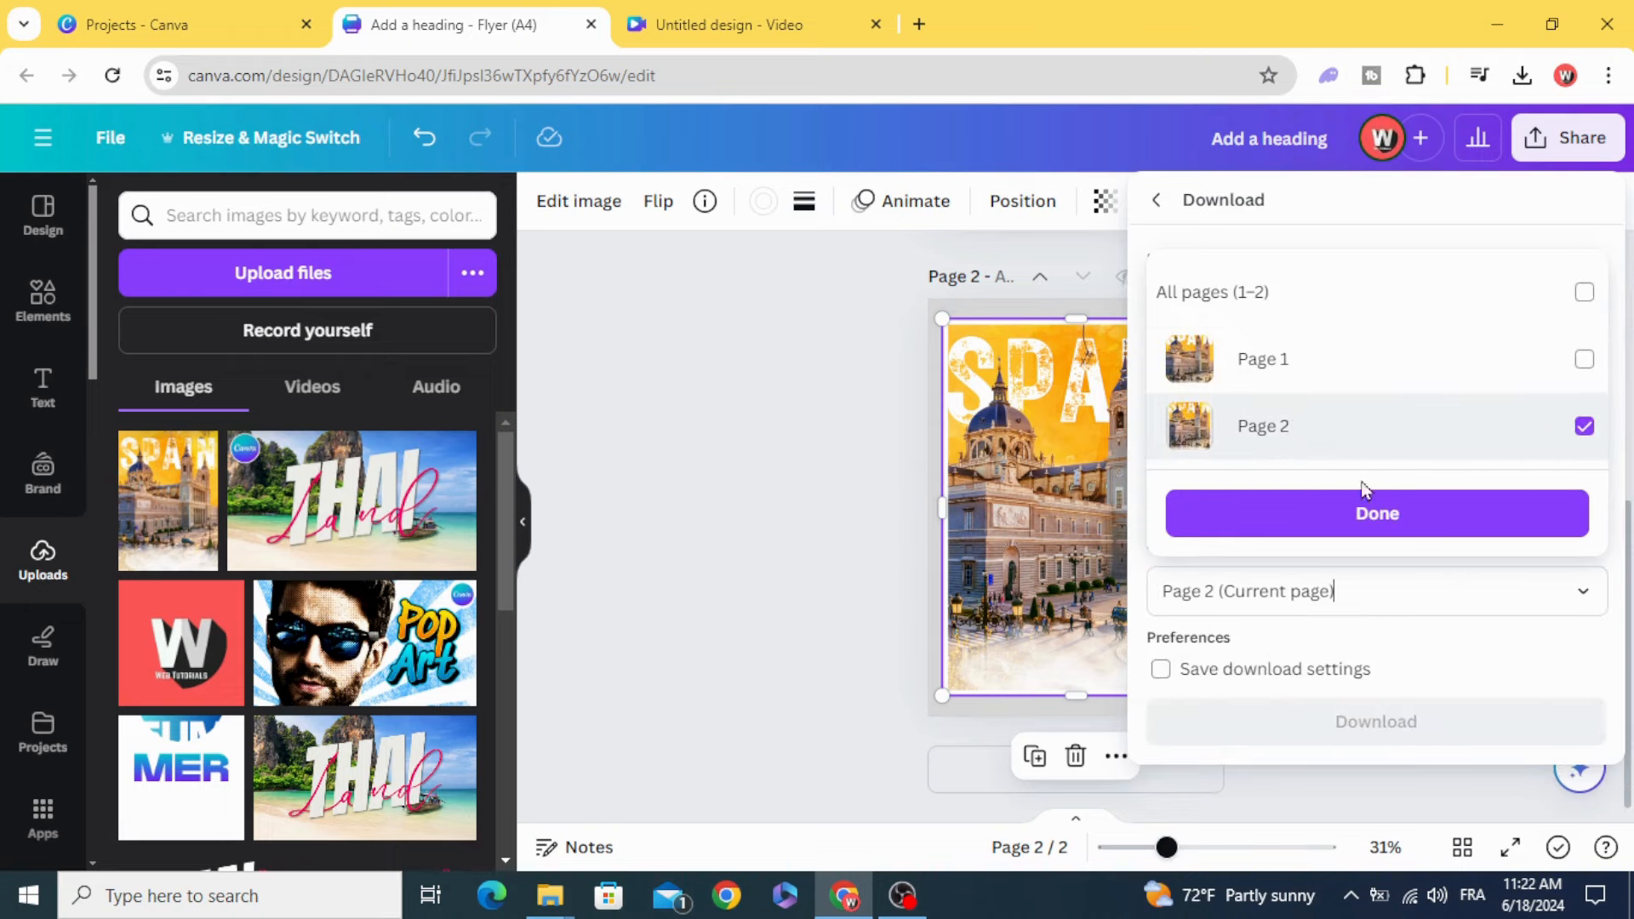
left_click(1354, 511)
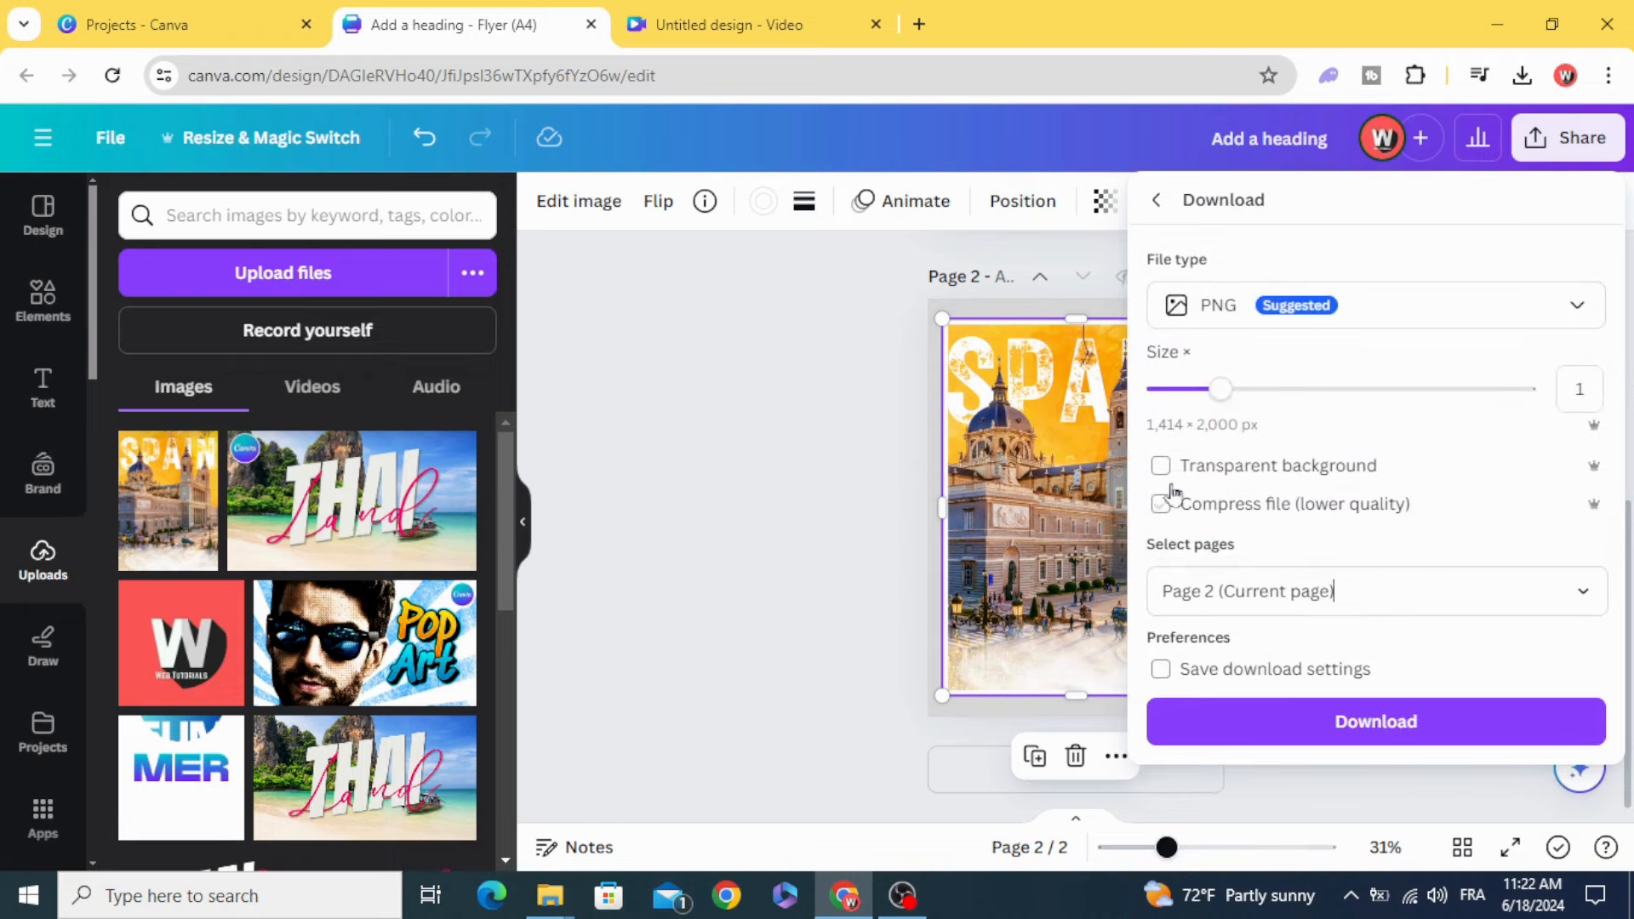
left_click(1368, 722)
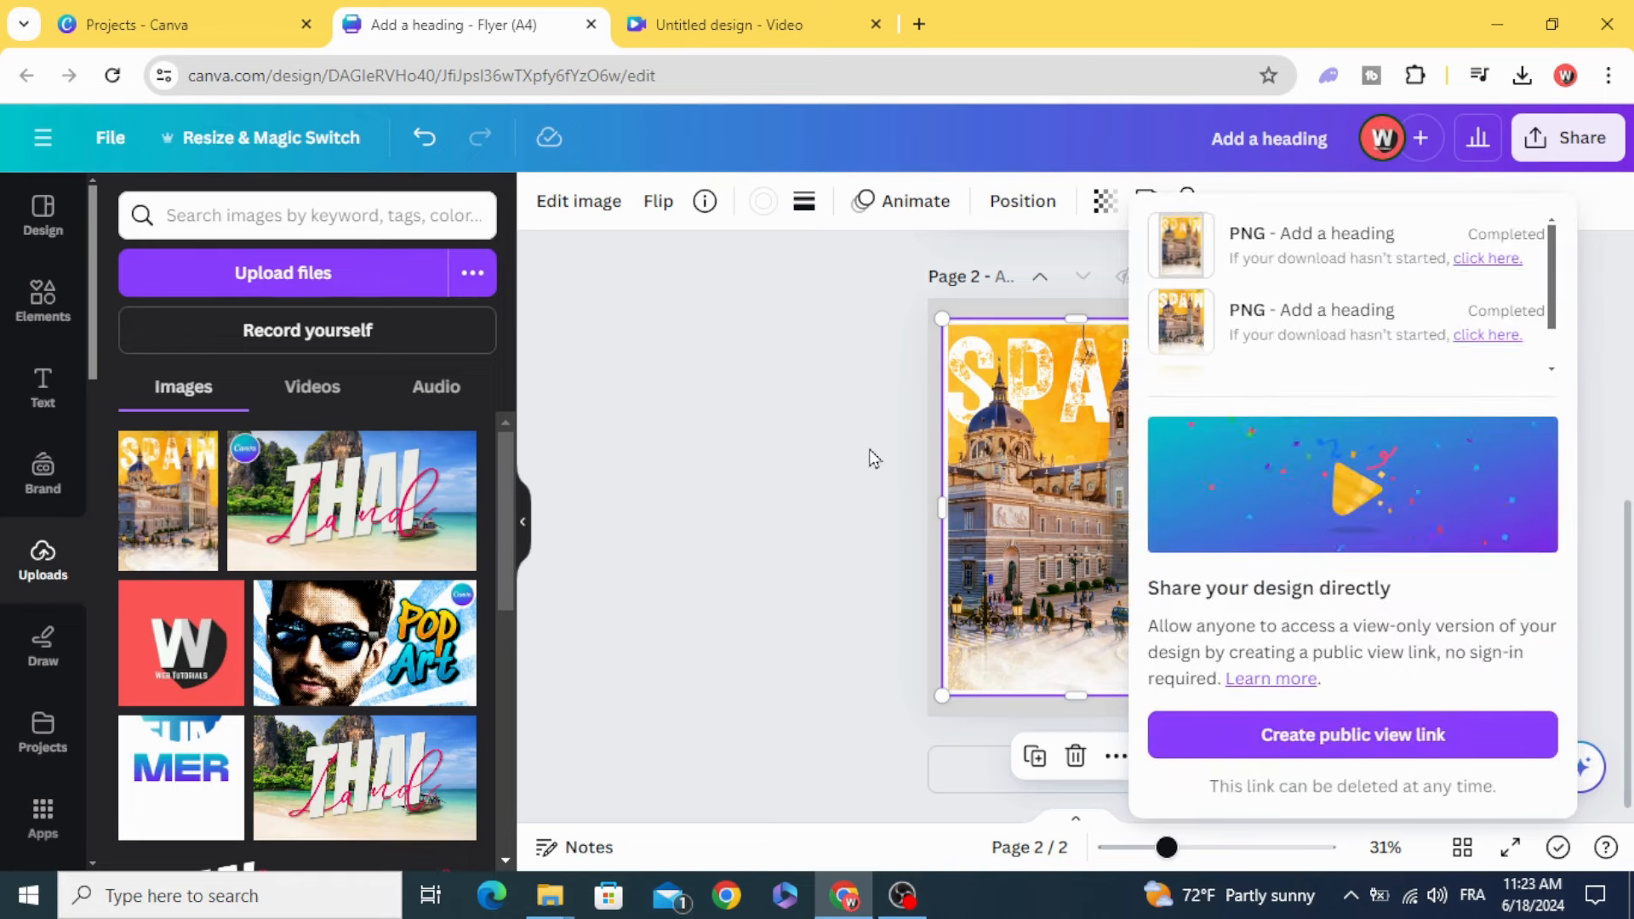
- Upload the downloaded PNG of the white-bordered flyer from the browser's recent downloads into the design's uploads
left_click(1523, 75)
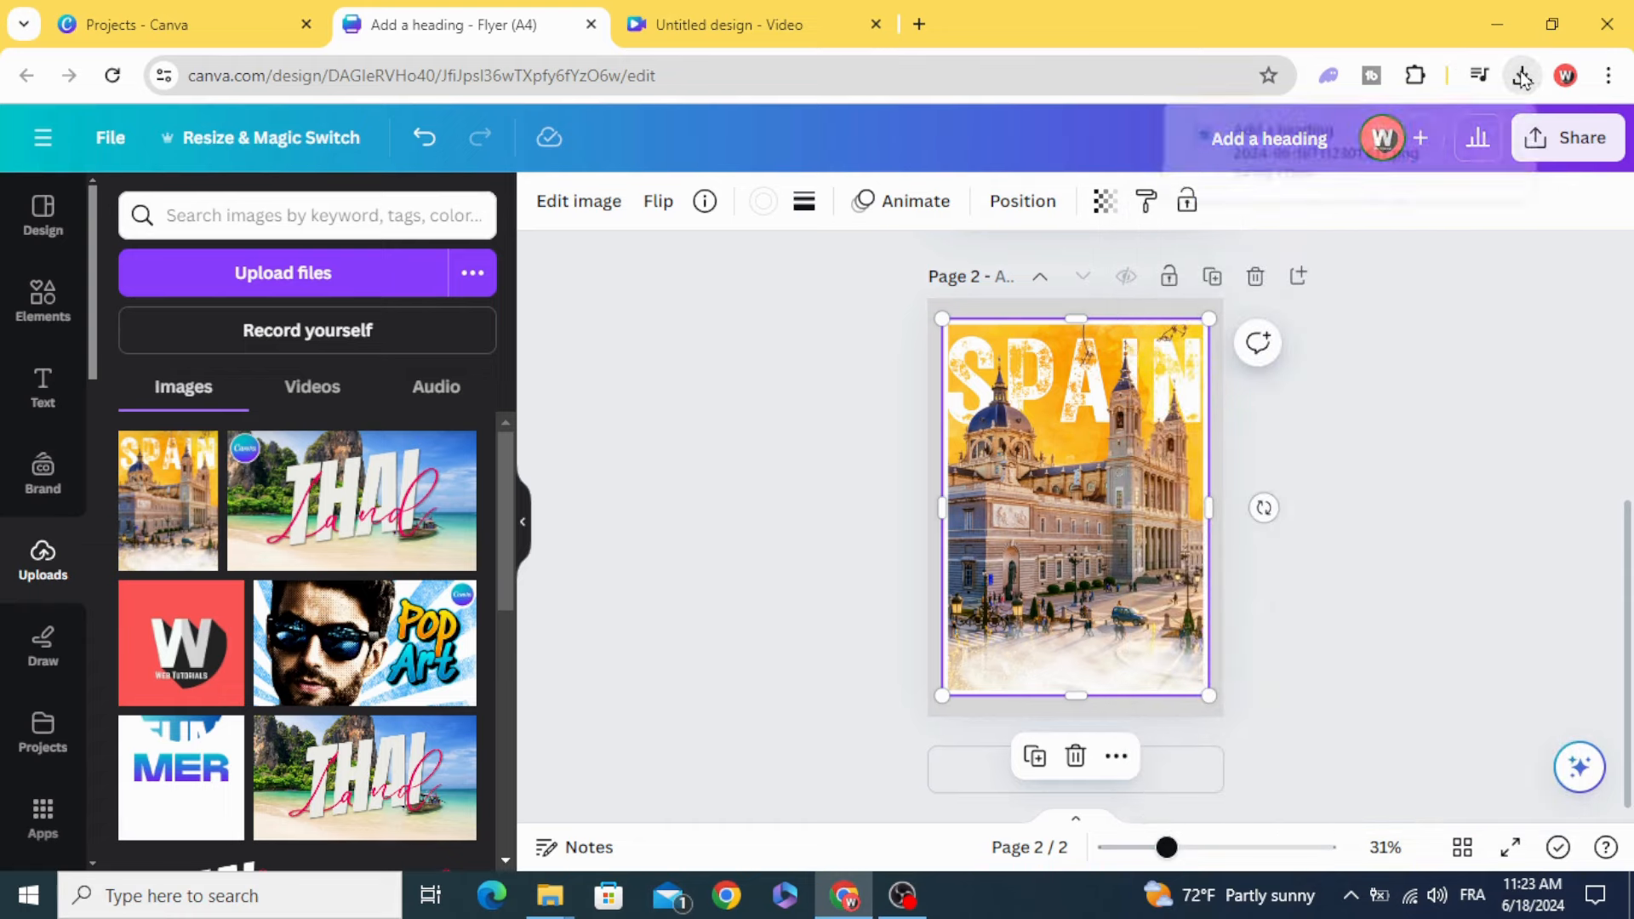
left_click(1523, 75)
left_click_drag(1303, 200, 298, 617)
left_click(919, 686)
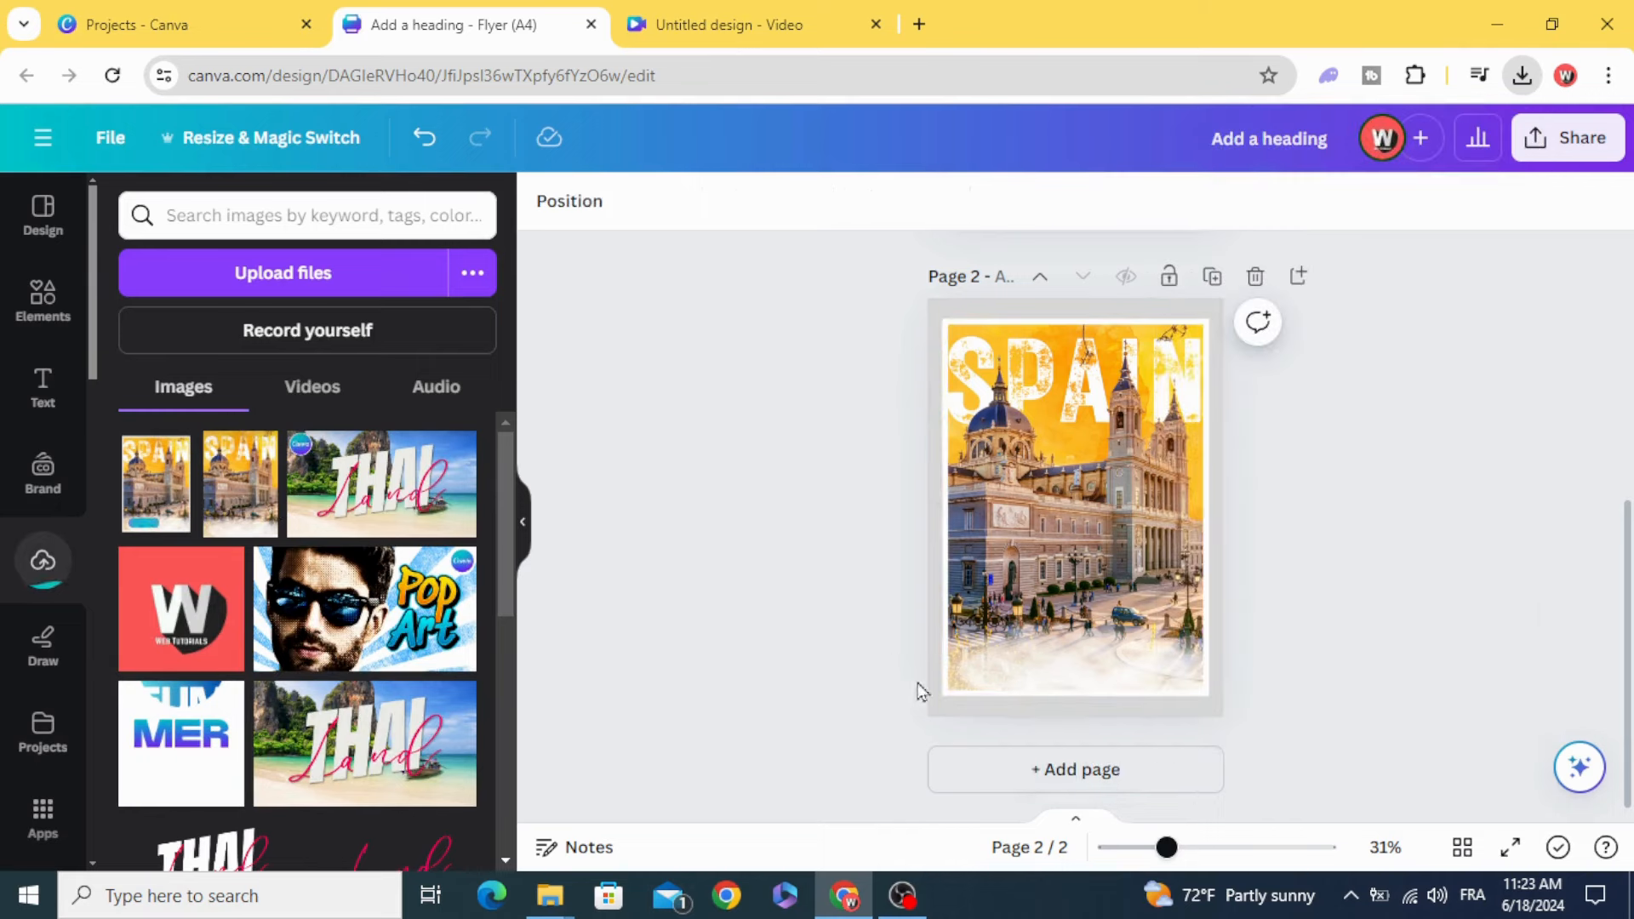
- Add a third page and place the uploaded white-bordered flyer image on it
left_click(966, 777)
left_click(241, 484)
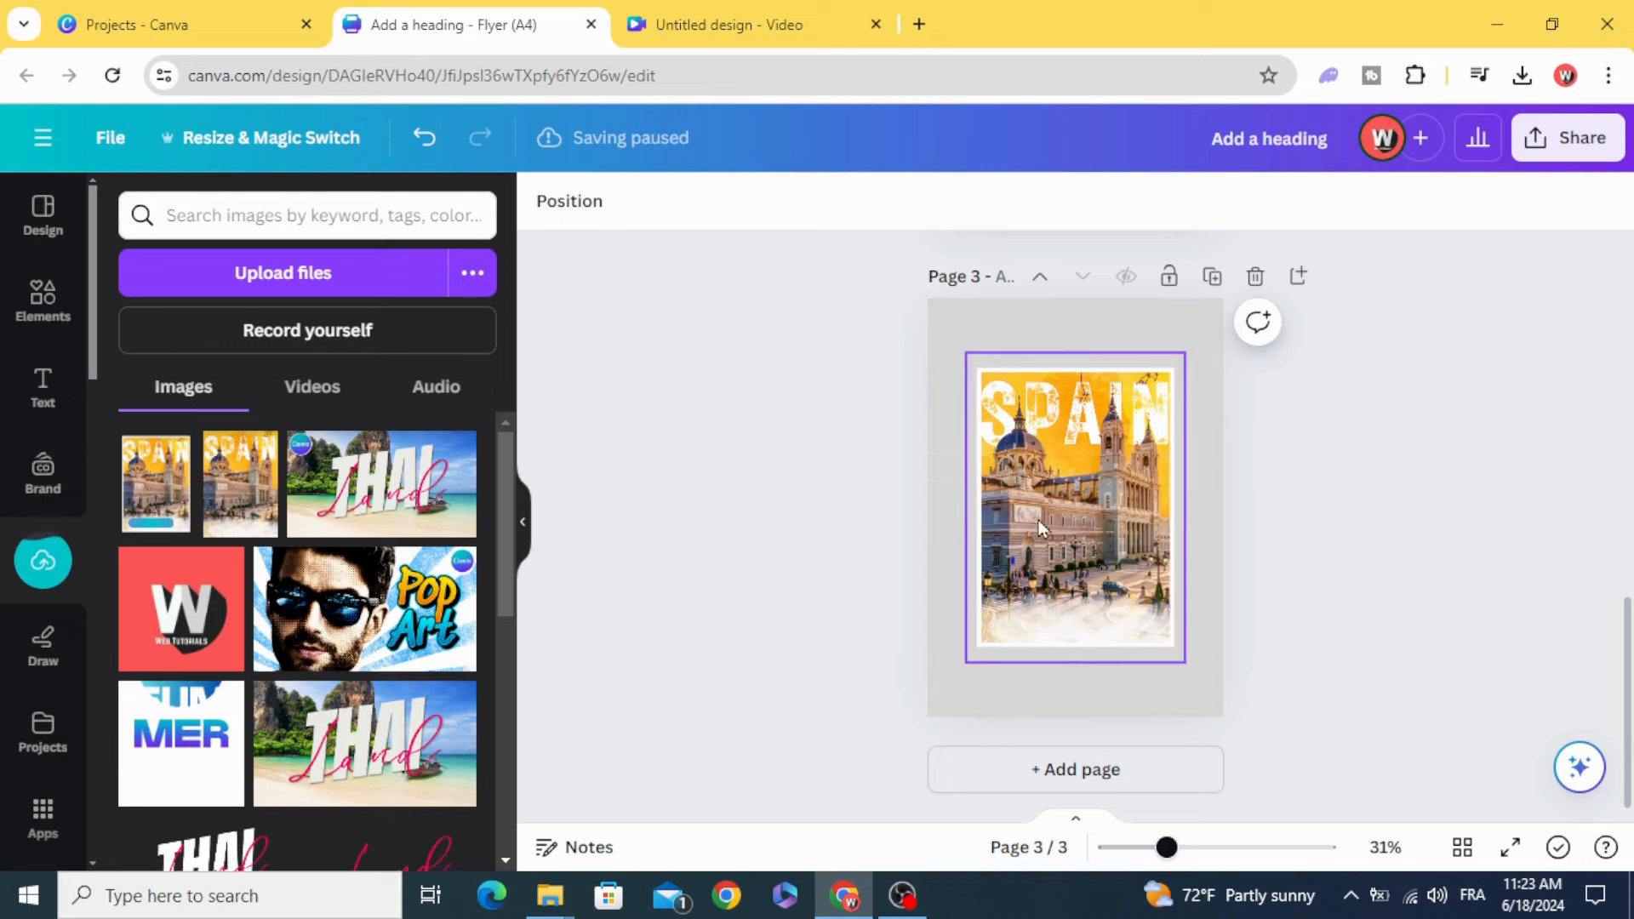
- Enlarge the flyer image on page 3 to nearly the full page width and apply the Drop shadow effect to it
left_click_drag(1038, 519, 1000, 466)
left_click_drag(1147, 608, 1213, 686)
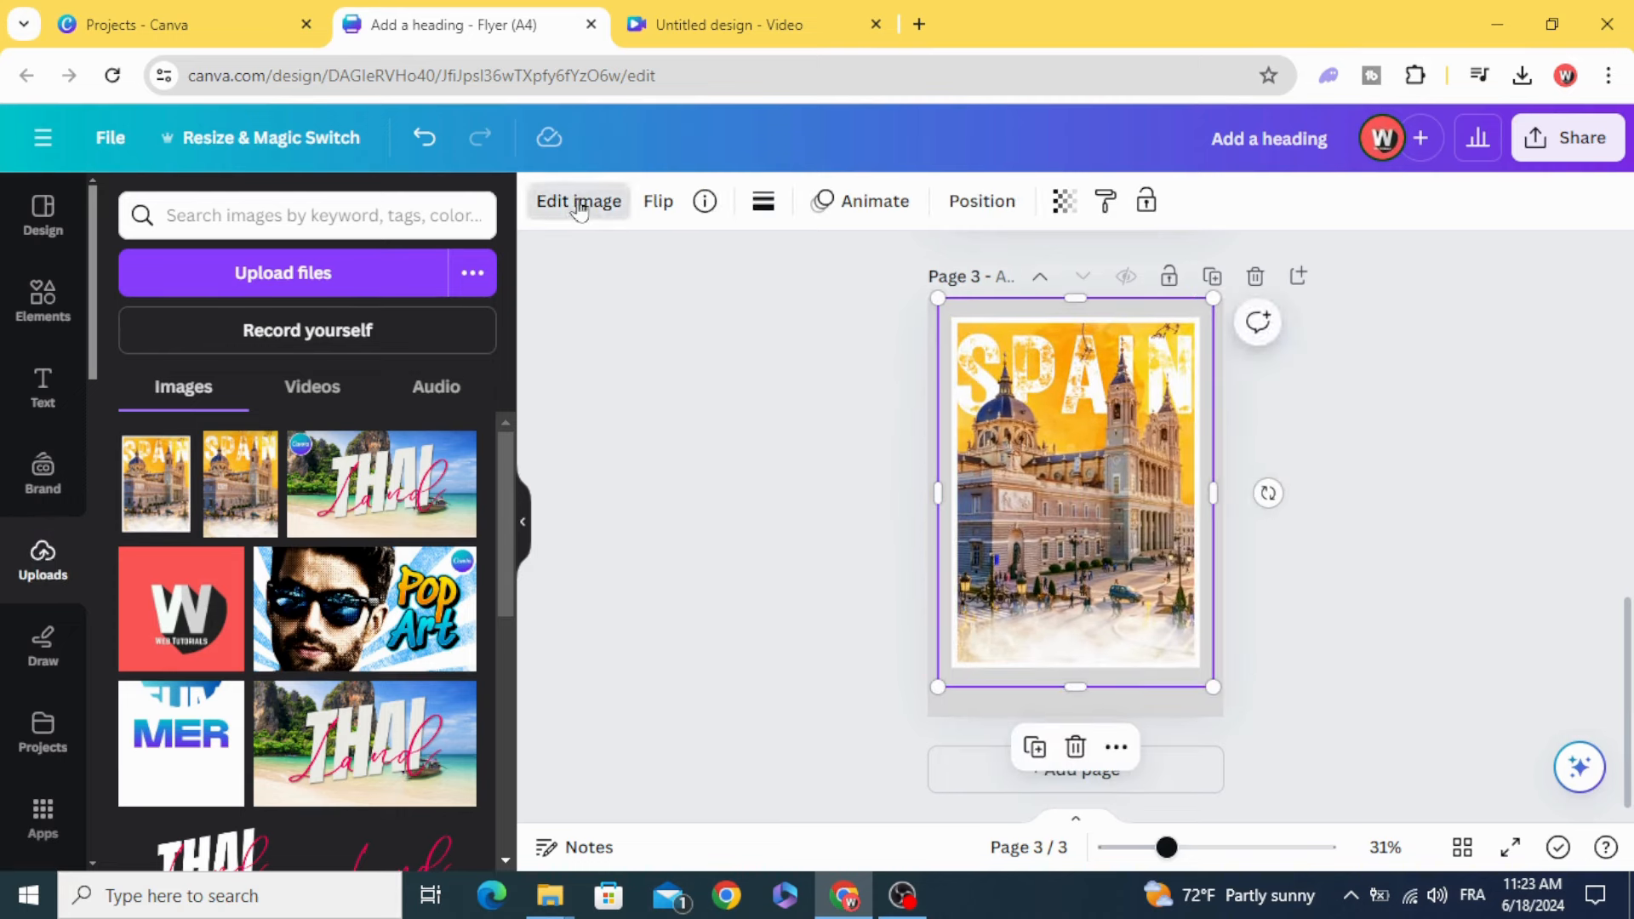
left_click(540, 215)
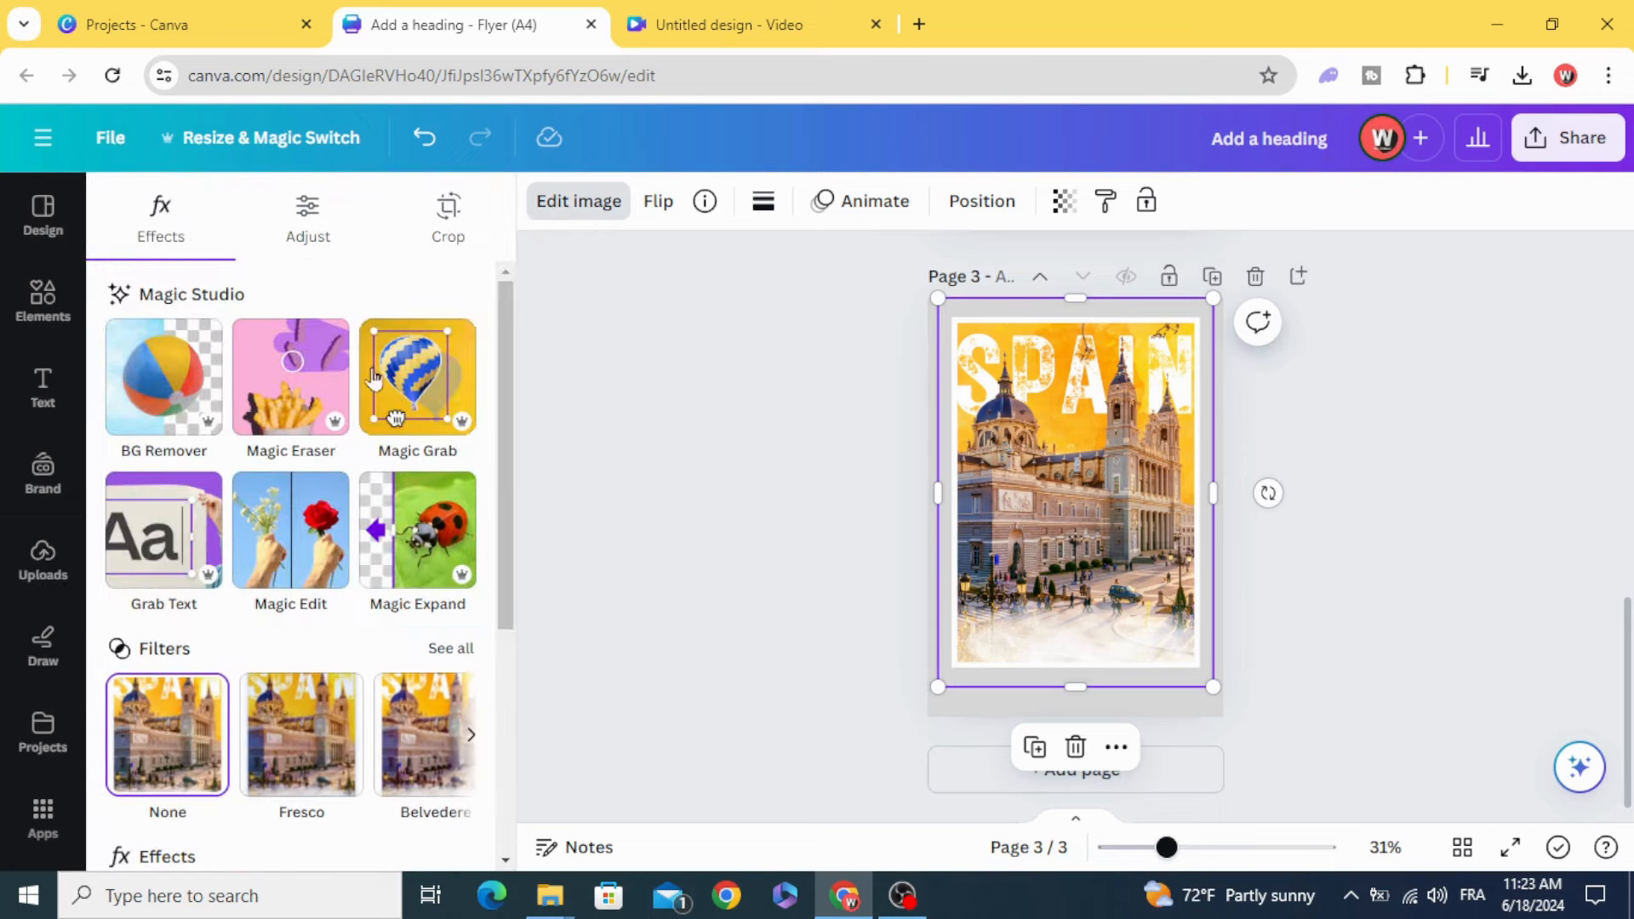
scroll(253, 496, "down", 5)
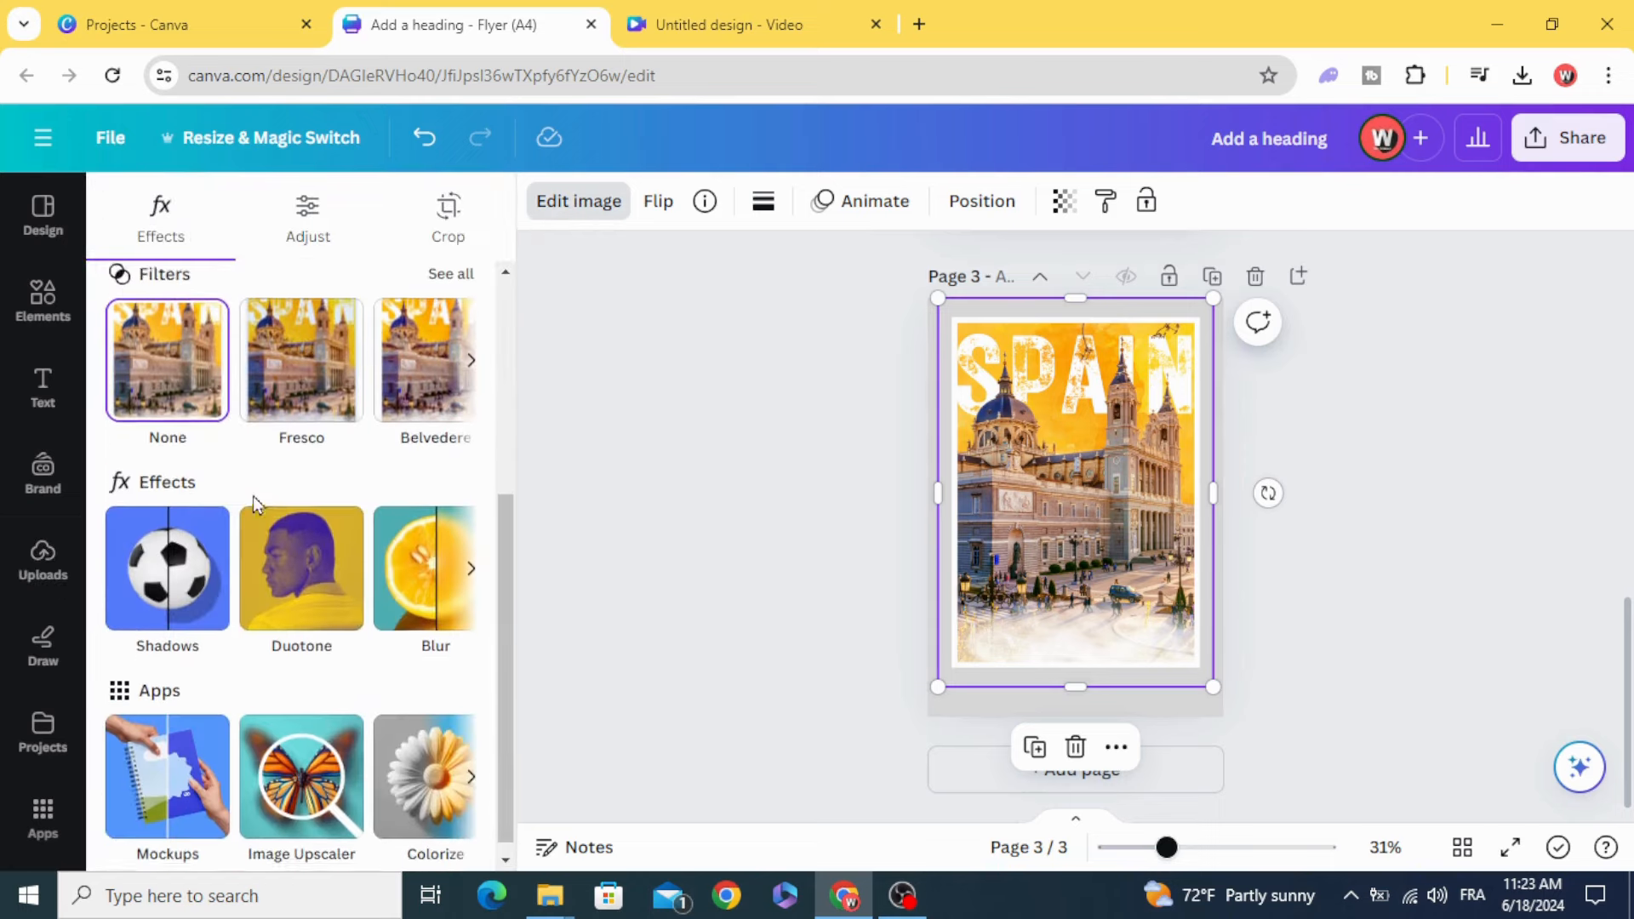
left_click(165, 567)
left_click(343, 469)
scroll(277, 509, "down", 2)
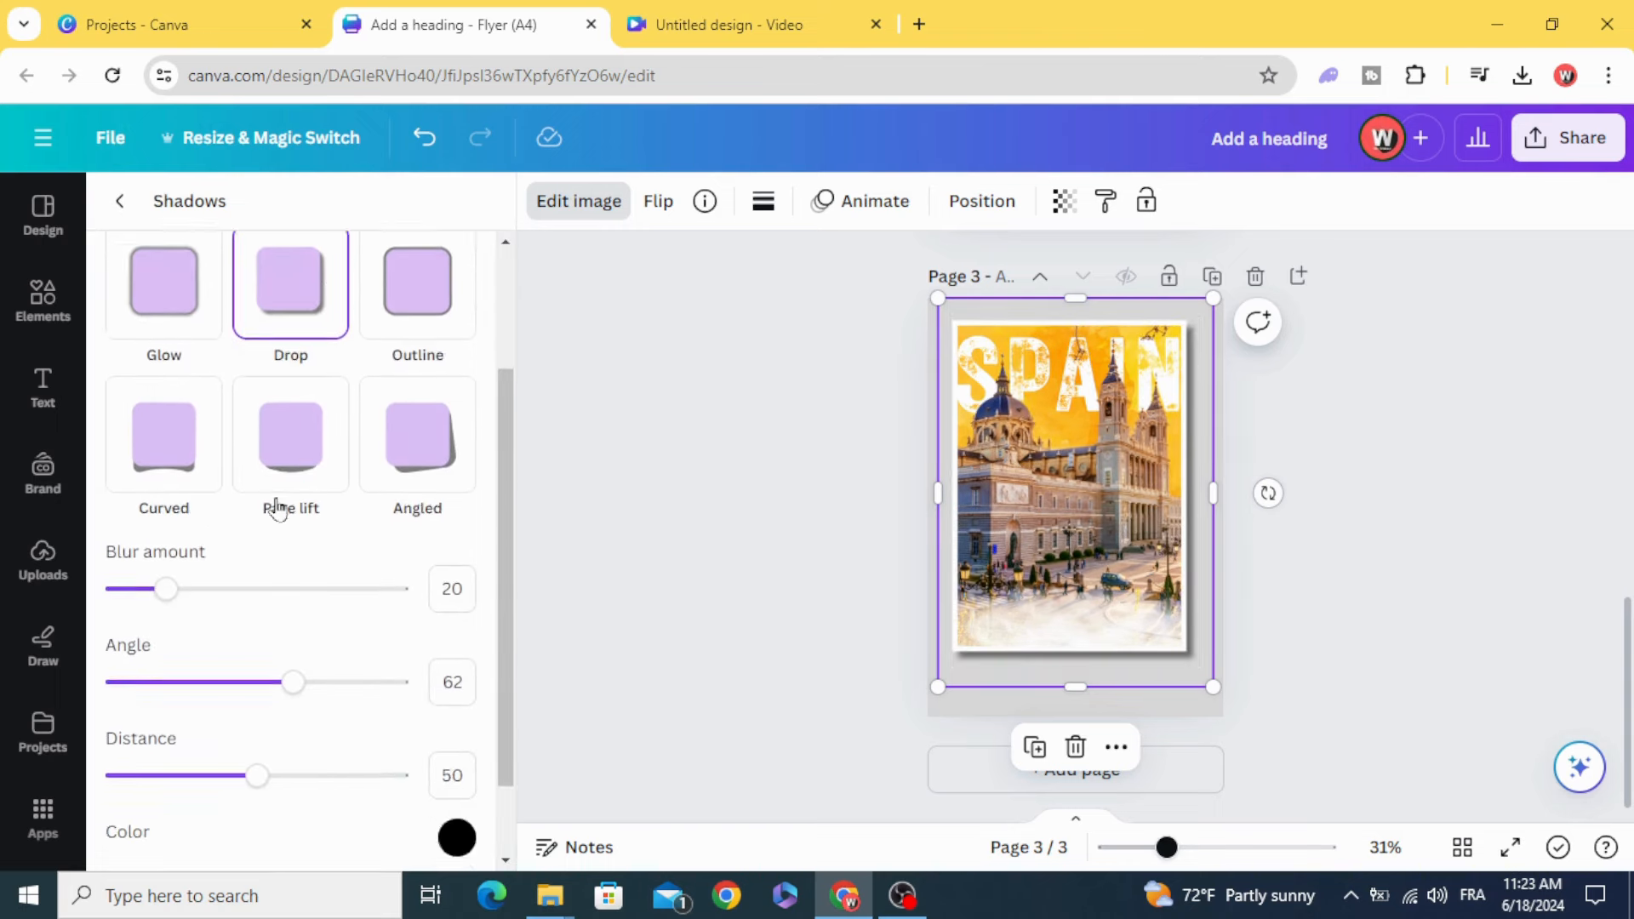
scroll(276, 509, "down", 1)
left_click(809, 475)
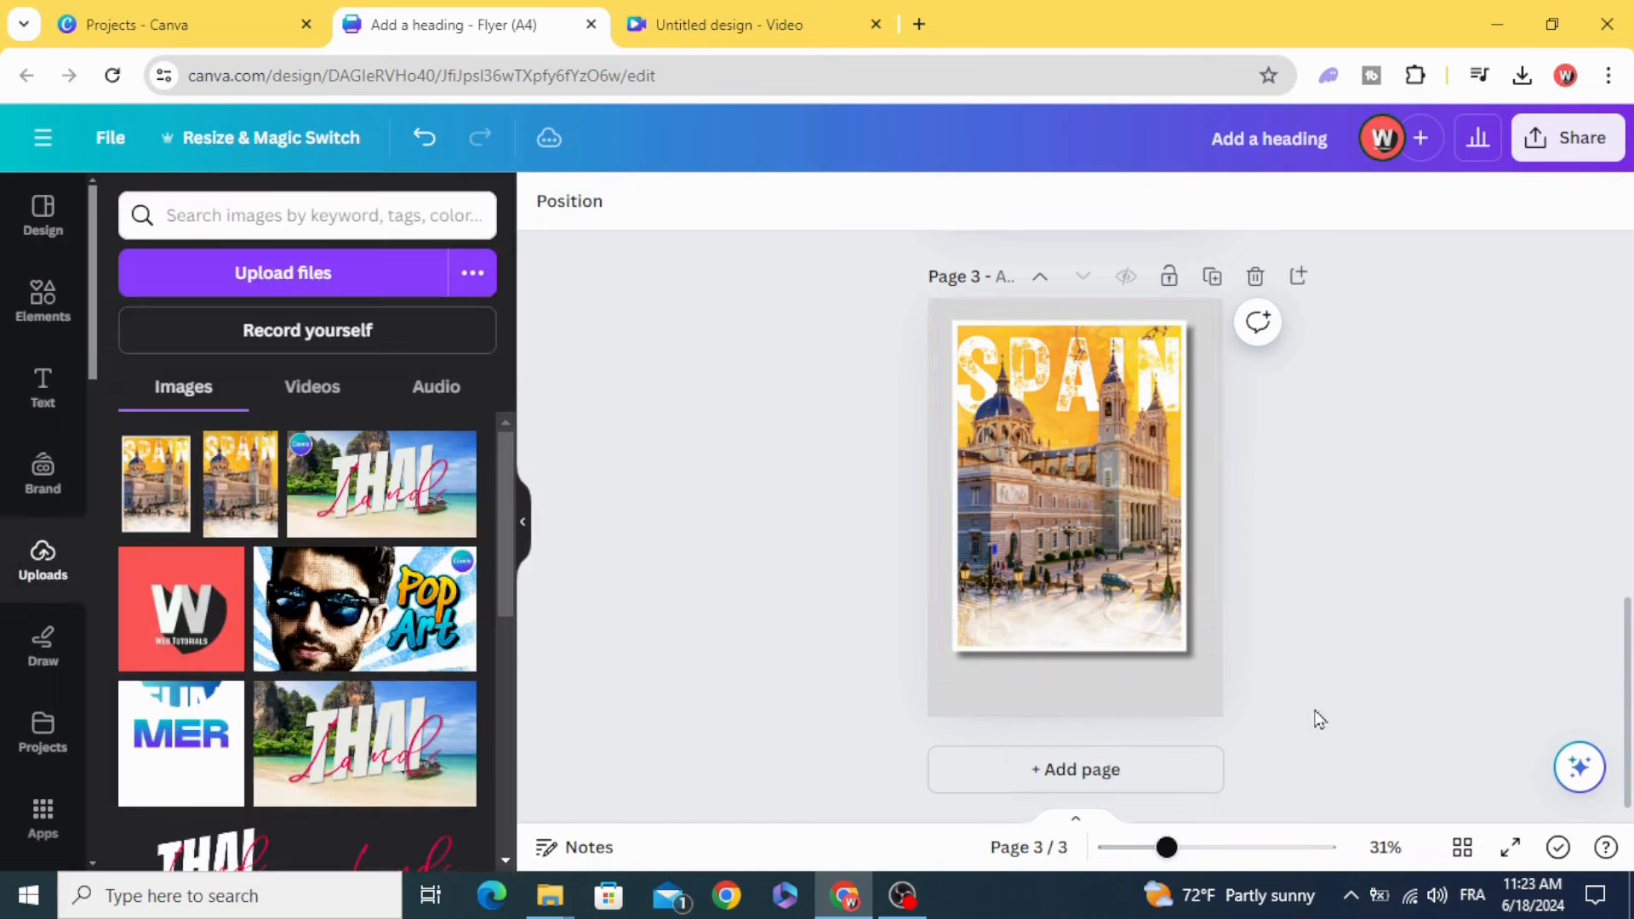
scroll(1276, 693, "up", 4)
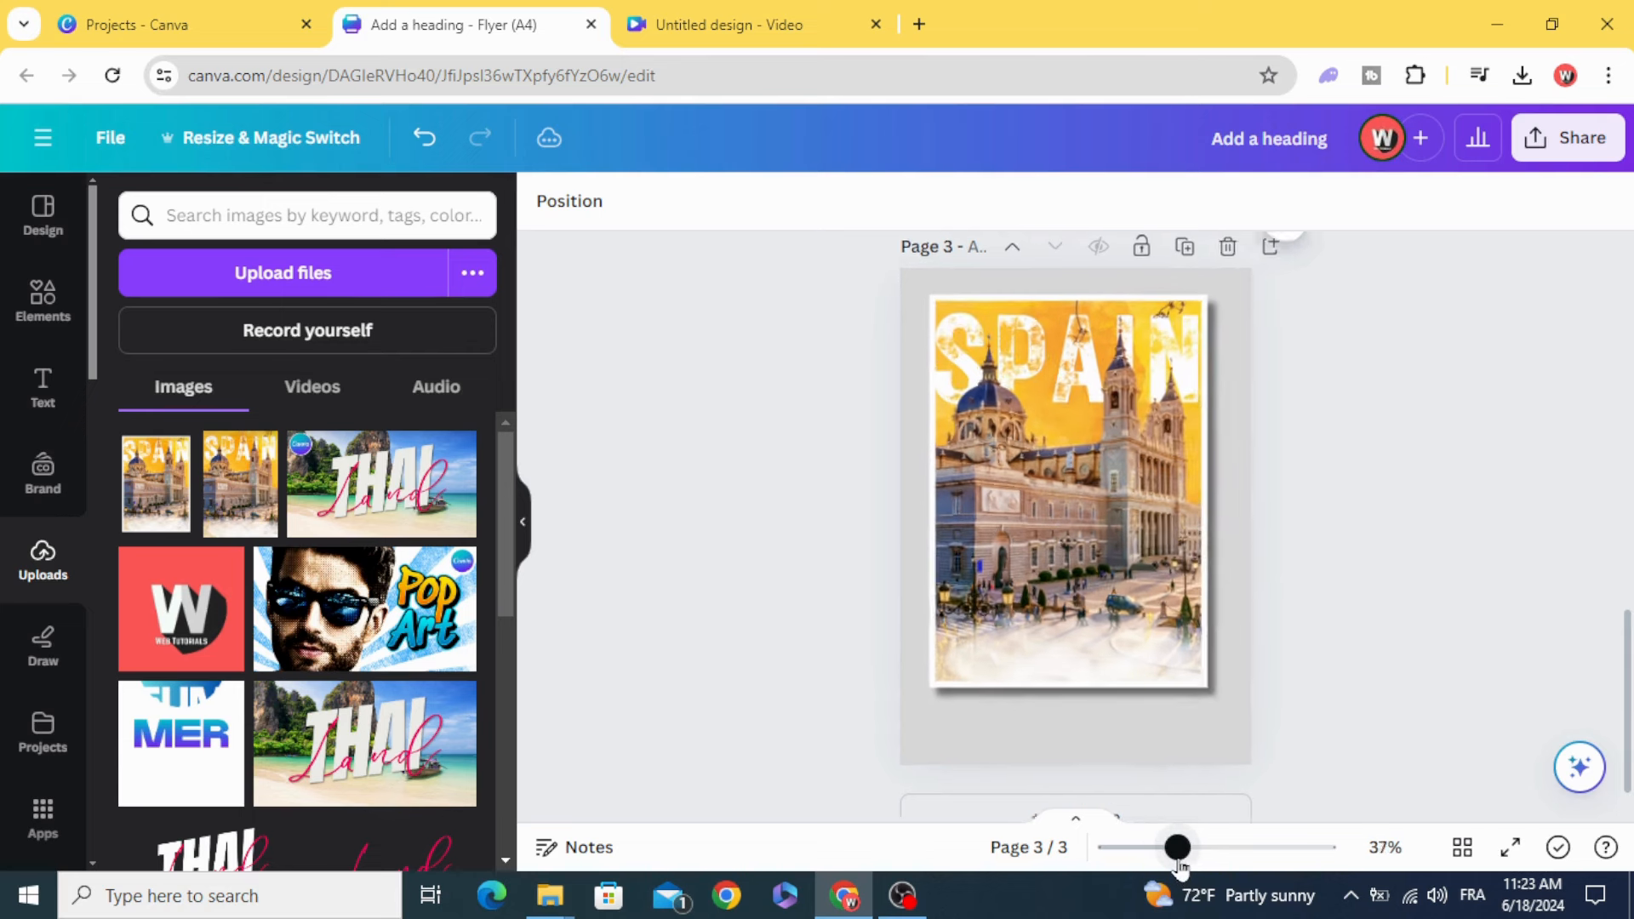